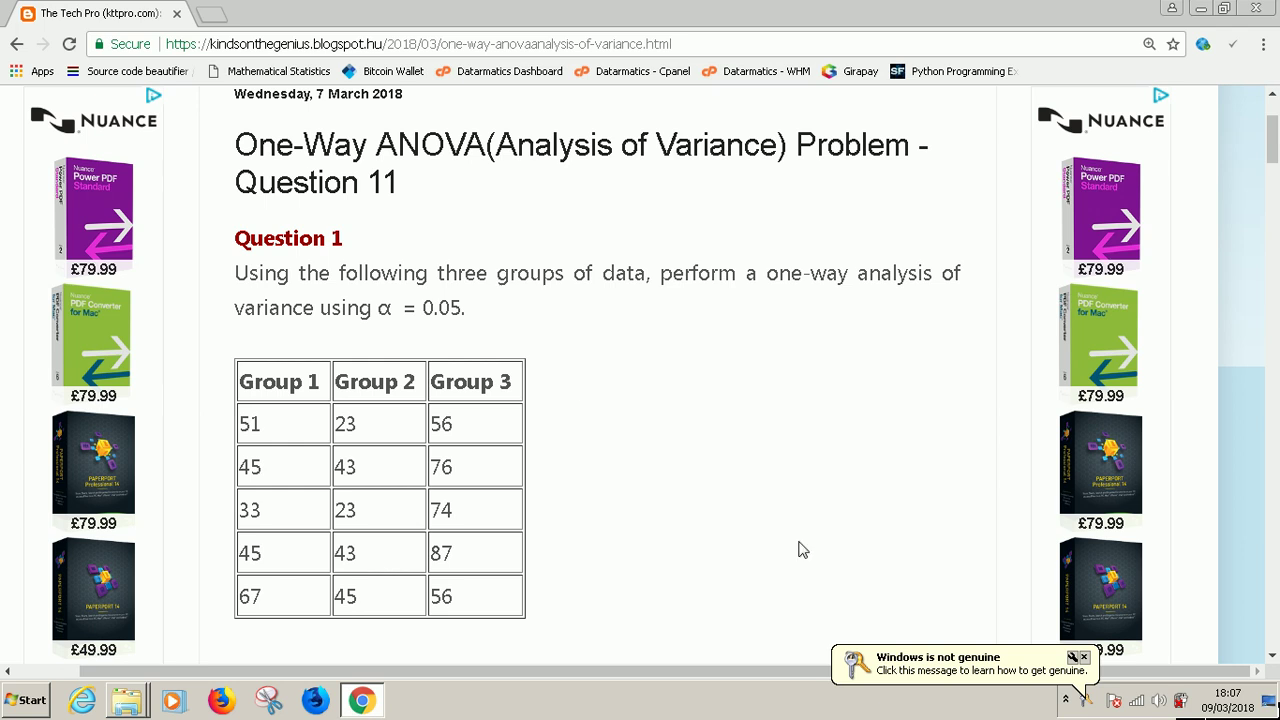
Step: Dismiss the Windows activation warning covering the one-way ANOVA problem page
{"action": "left_click", "coordinate": [1084, 657]}
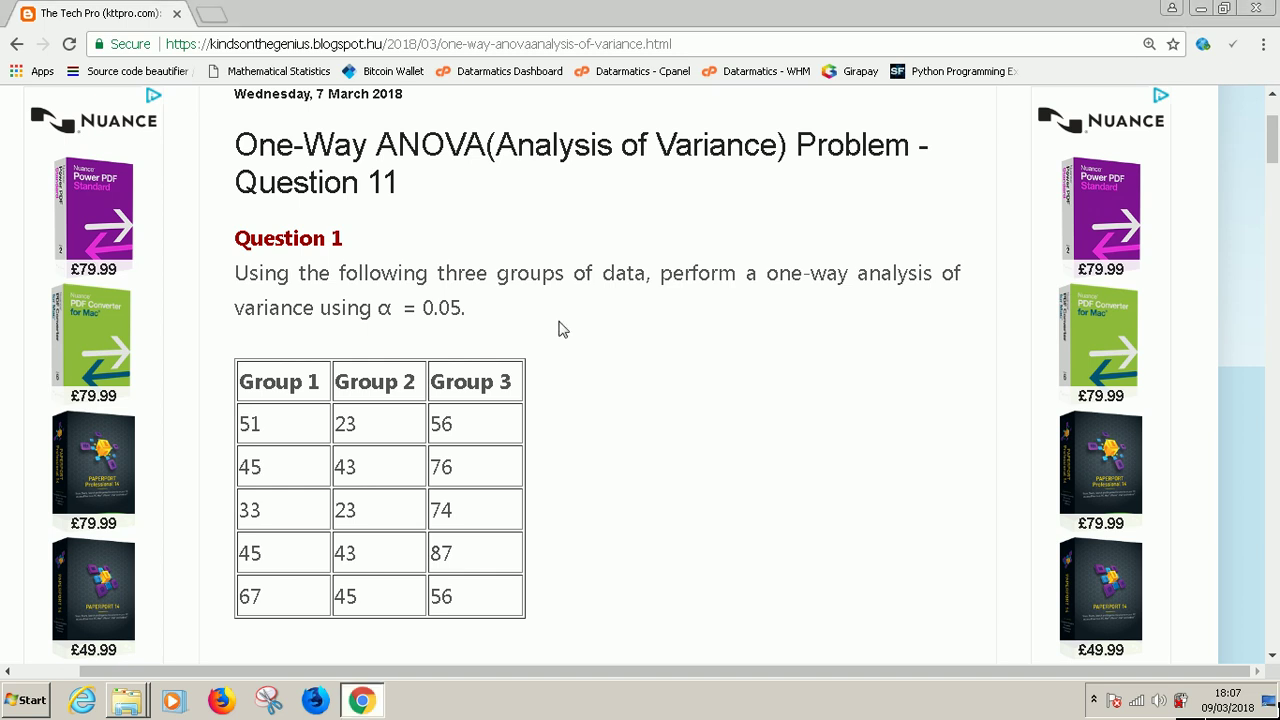
Step: Open the Excel Sheets For Statistics page and preview, then close, the ANOVA Question 11 workbook
{"action": "scroll", "coordinate": [560, 328], "scroll_direction": "down", "scroll_amount": 6}
{"action": "scroll", "coordinate": [560, 328], "scroll_direction": "up", "scroll_amount": 4}
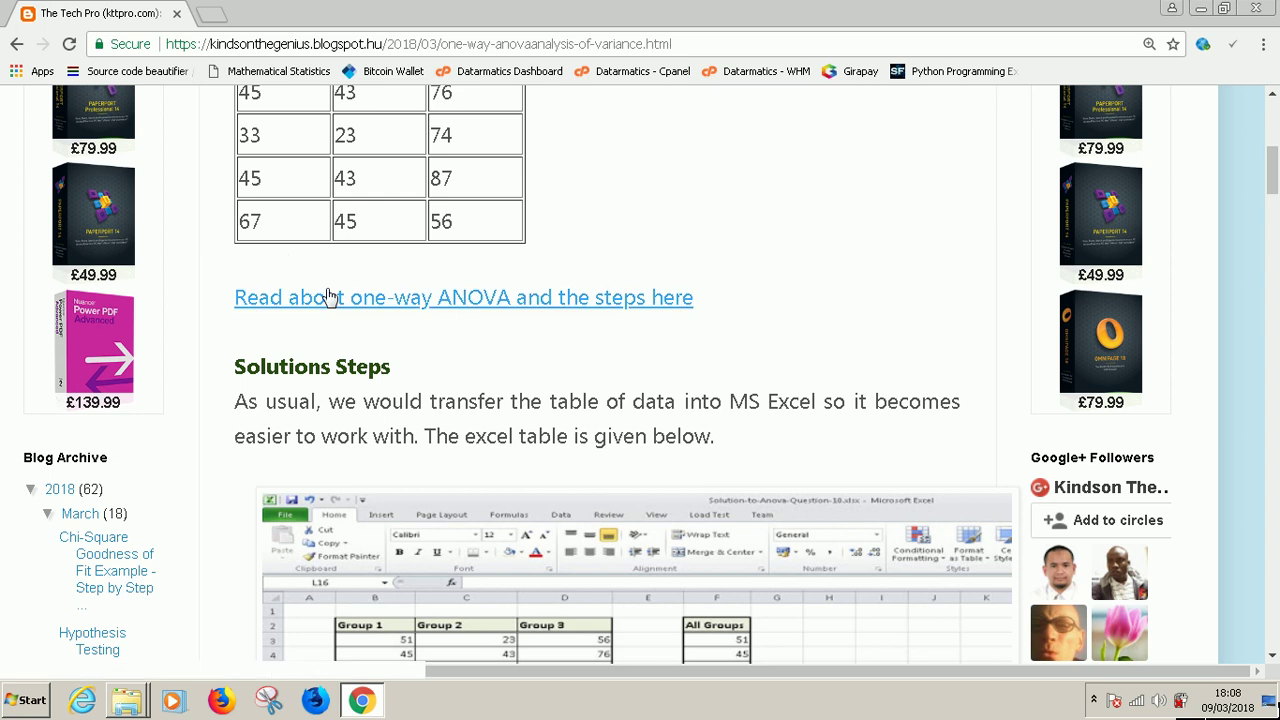
{"action": "scroll", "coordinate": [597, 334], "scroll_direction": "down", "scroll_amount": 7}
{"action": "scroll", "coordinate": [597, 334], "scroll_direction": "down", "scroll_amount": 20}
{"action": "scroll", "coordinate": [597, 334], "scroll_direction": "up", "scroll_amount": 3}
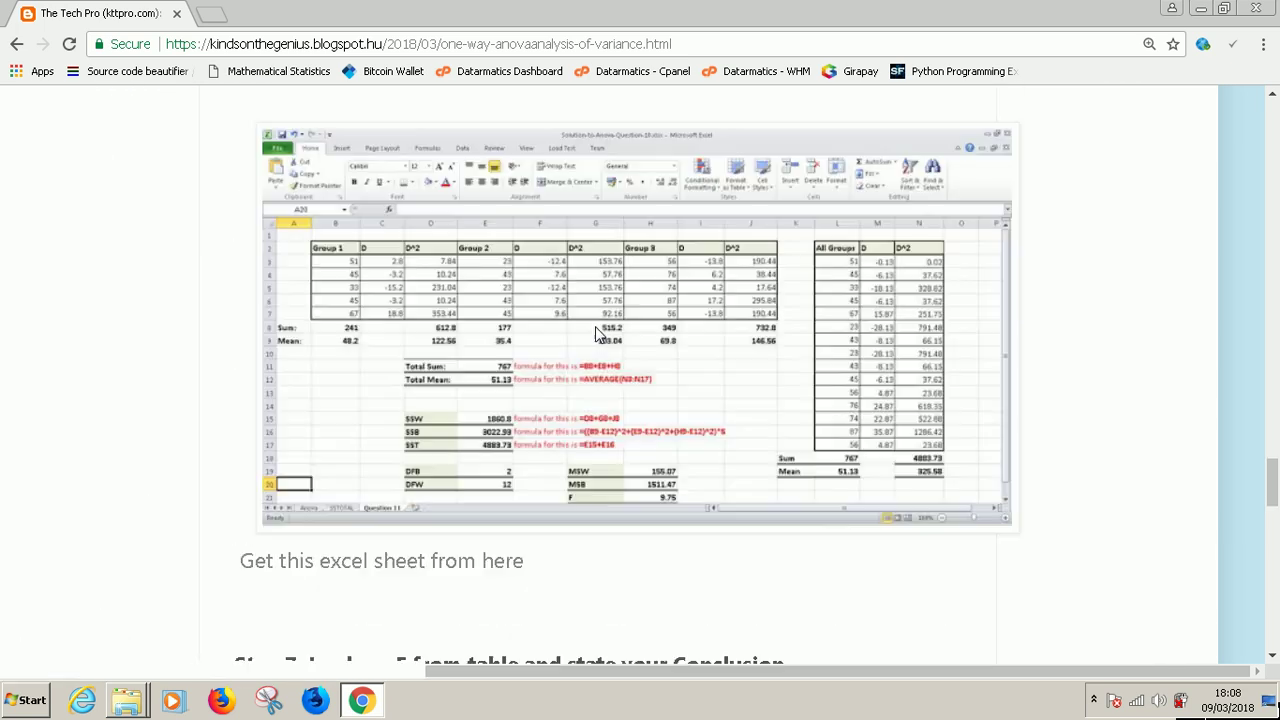
{"action": "left_click", "coordinate": [408, 569]}
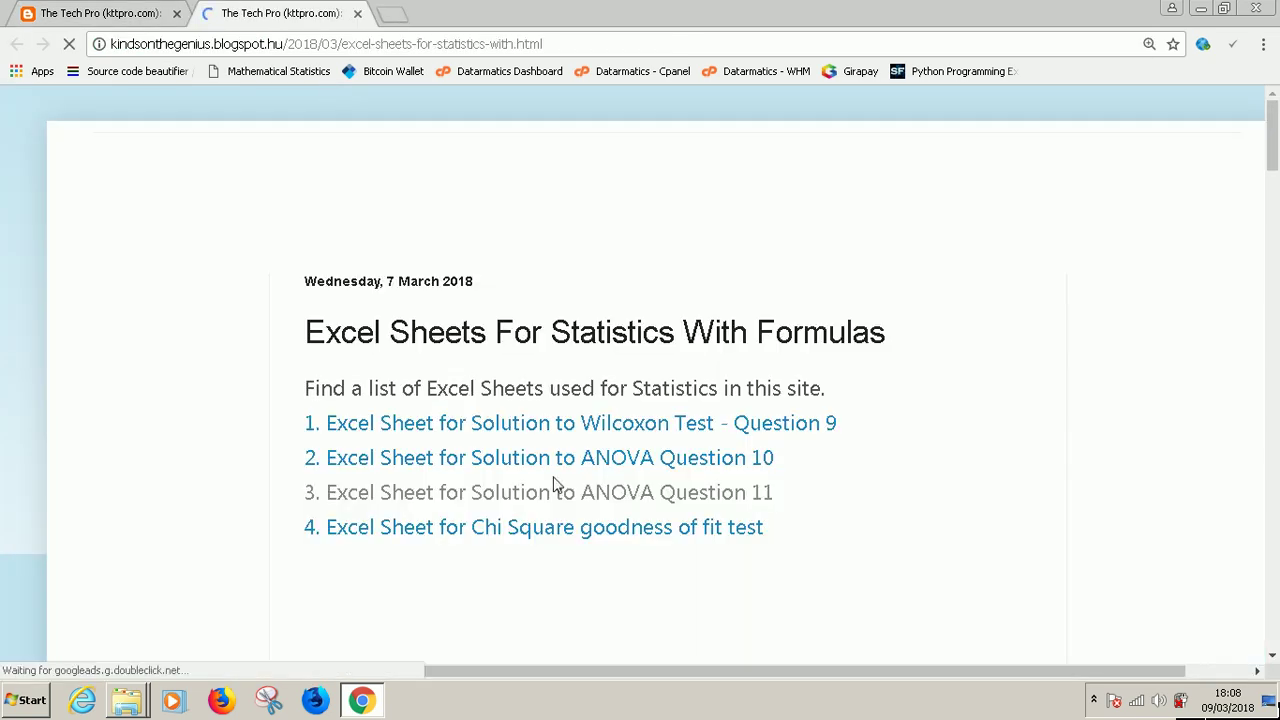
{"action": "left_click", "coordinate": [556, 492]}
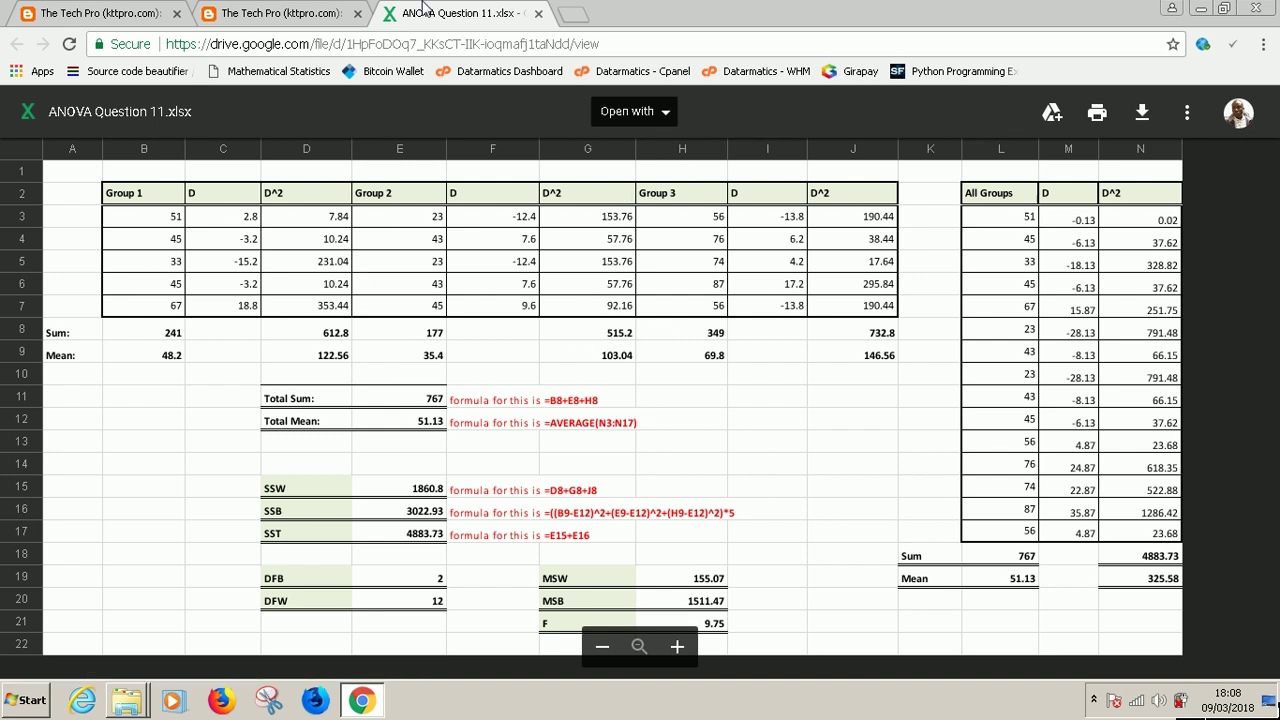
{"action": "left_click", "coordinate": [538, 14]}
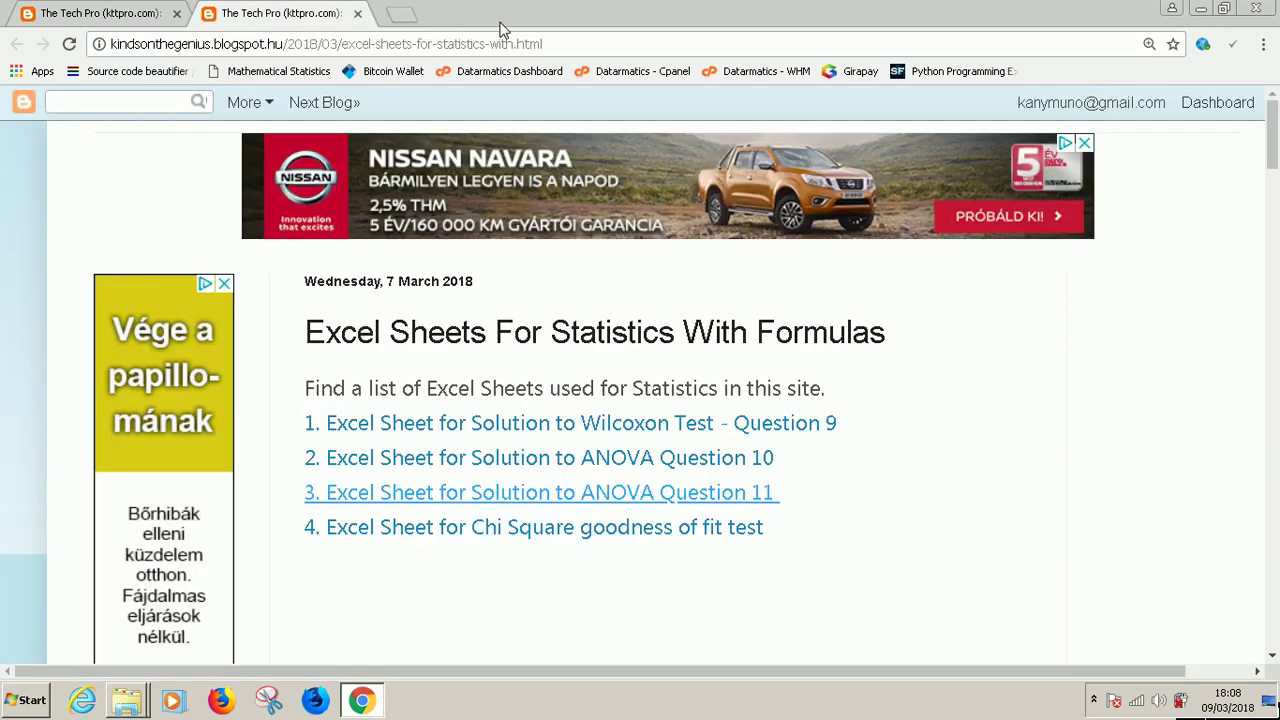
Step: Close the sheets list and scroll the post to the Figure 1 table with total mean 51.13
{"action": "left_click", "coordinate": [357, 14]}
{"action": "scroll", "coordinate": [875, 254], "scroll_direction": "up", "scroll_amount": 20}
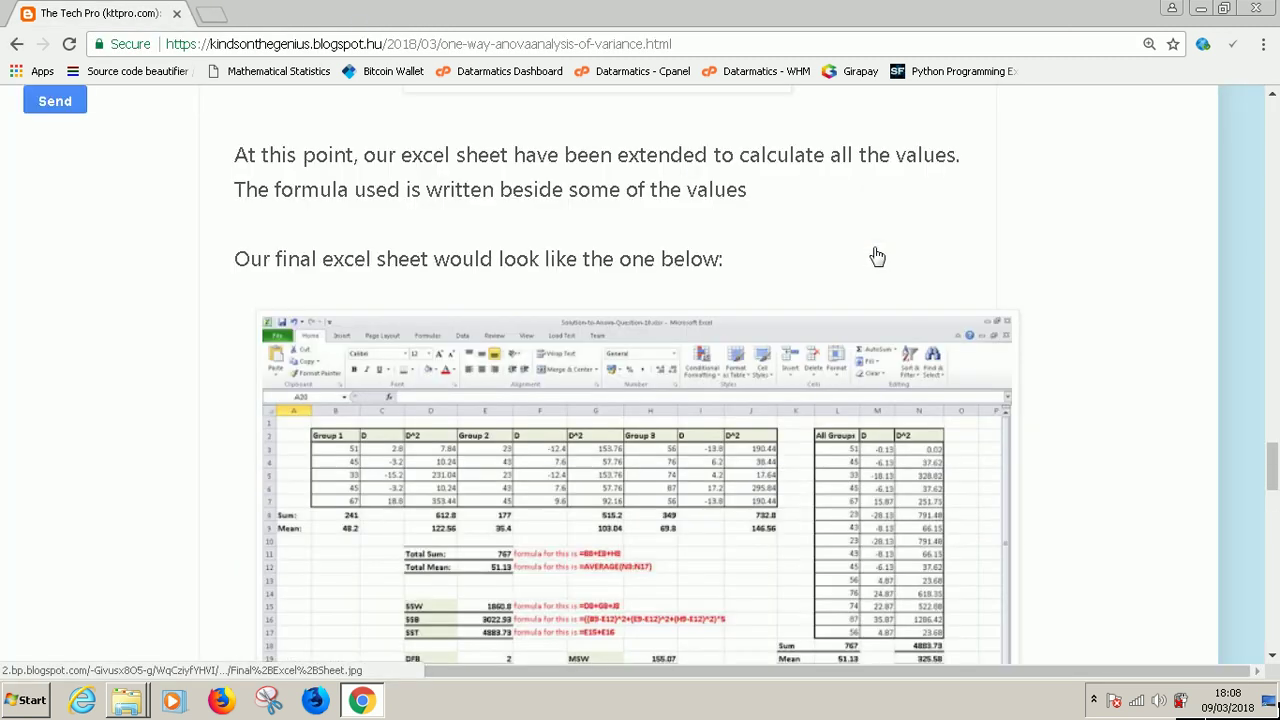
{"action": "scroll", "coordinate": [875, 254], "scroll_direction": "down", "scroll_amount": 3}
{"action": "scroll", "coordinate": [875, 254], "scroll_direction": "up", "scroll_amount": 15}
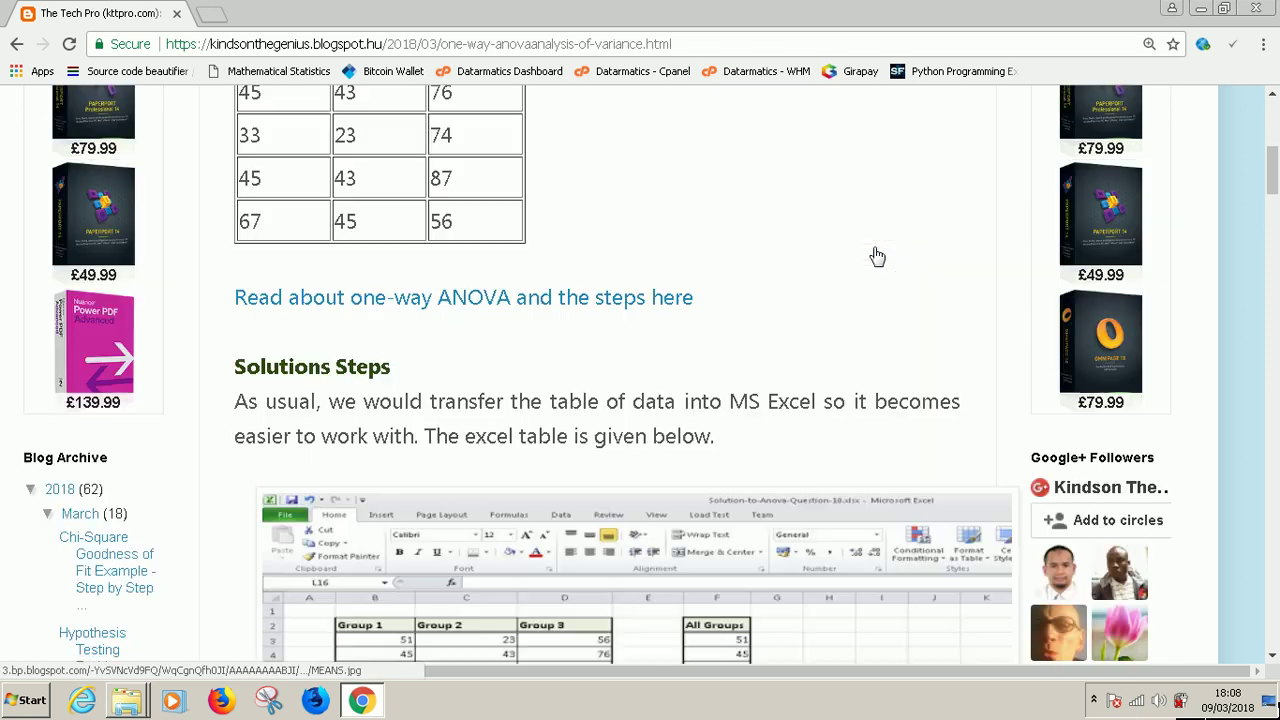
{"action": "scroll", "coordinate": [876, 255], "scroll_direction": "down", "scroll_amount": 1}
{"action": "scroll", "coordinate": [877, 257], "scroll_direction": "down", "scroll_amount": 1}
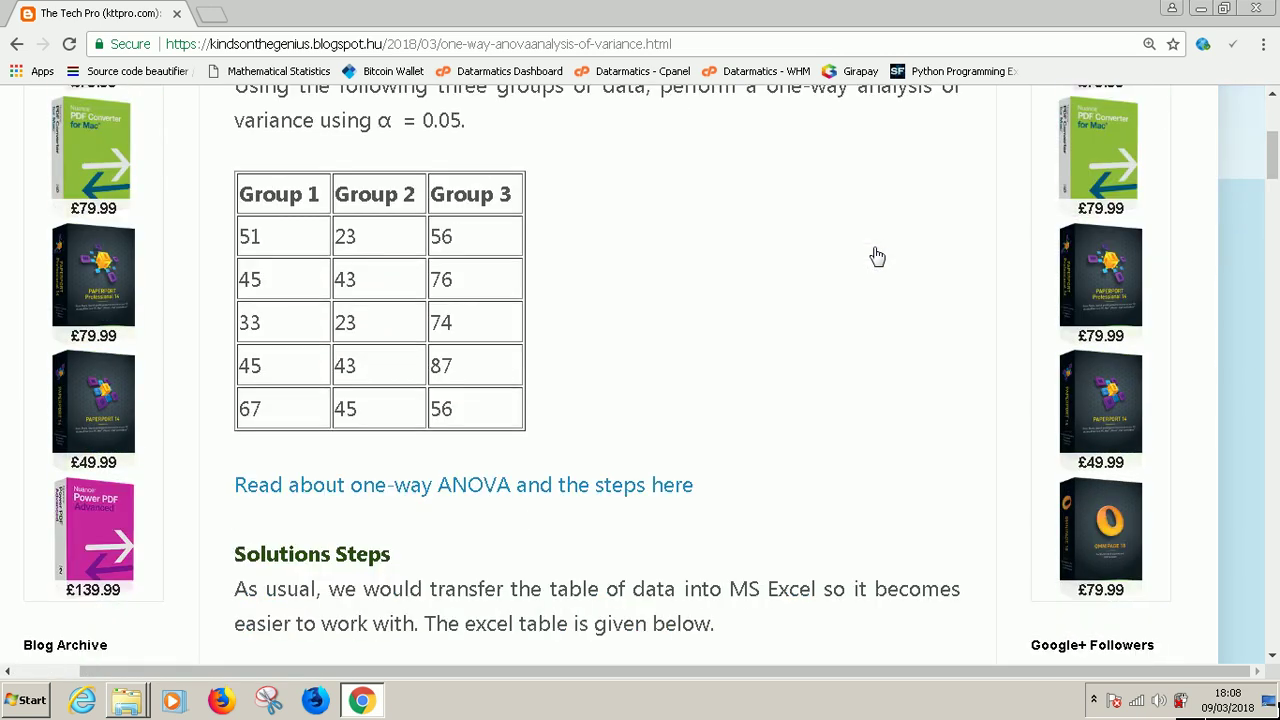
{"action": "scroll", "coordinate": [877, 257], "scroll_direction": "up", "scroll_amount": 1}
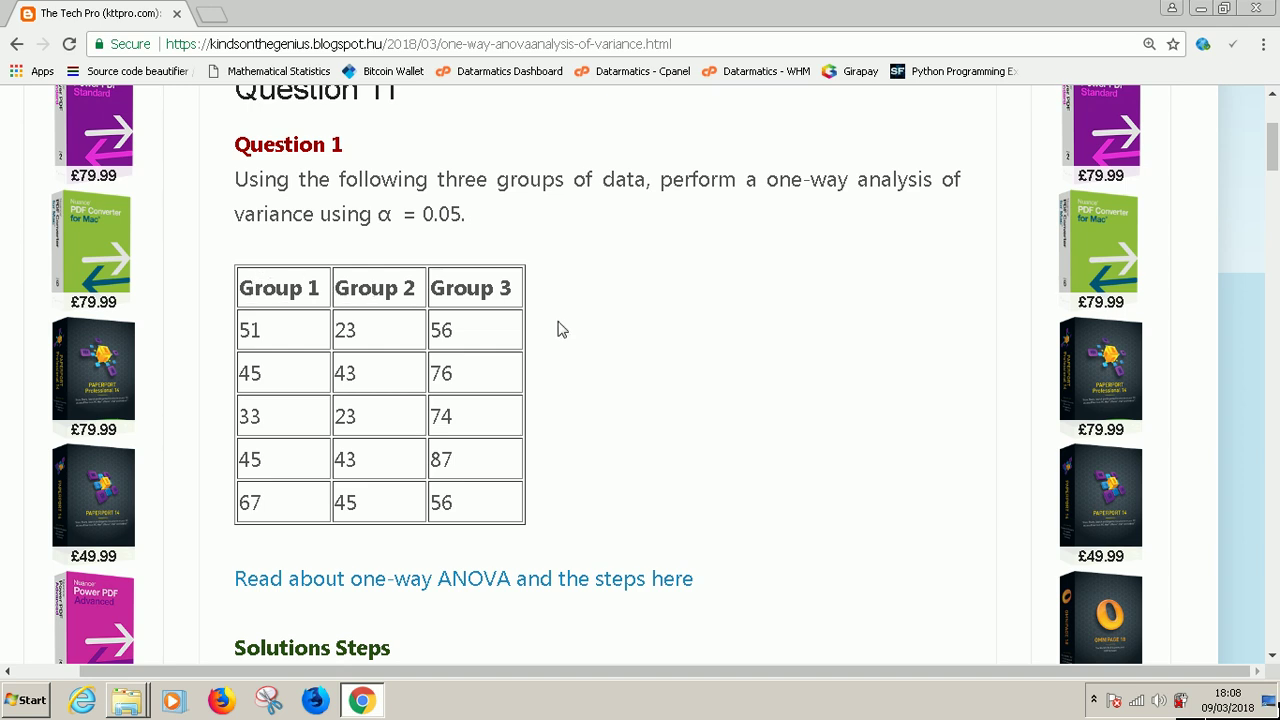
{"action": "scroll", "coordinate": [471, 386], "scroll_direction": "down", "scroll_amount": 6}
{"action": "scroll", "coordinate": [471, 386], "scroll_direction": "up", "scroll_amount": 2}
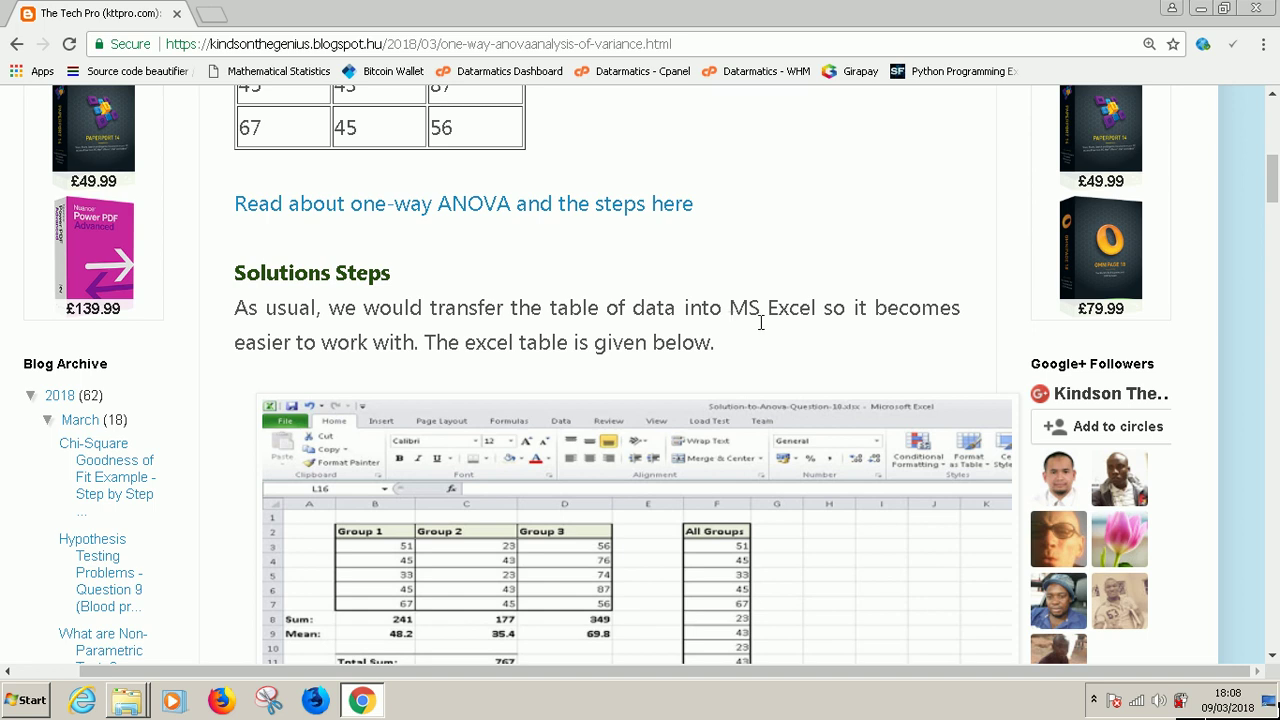
{"action": "scroll", "coordinate": [760, 322], "scroll_direction": "down", "scroll_amount": 2}
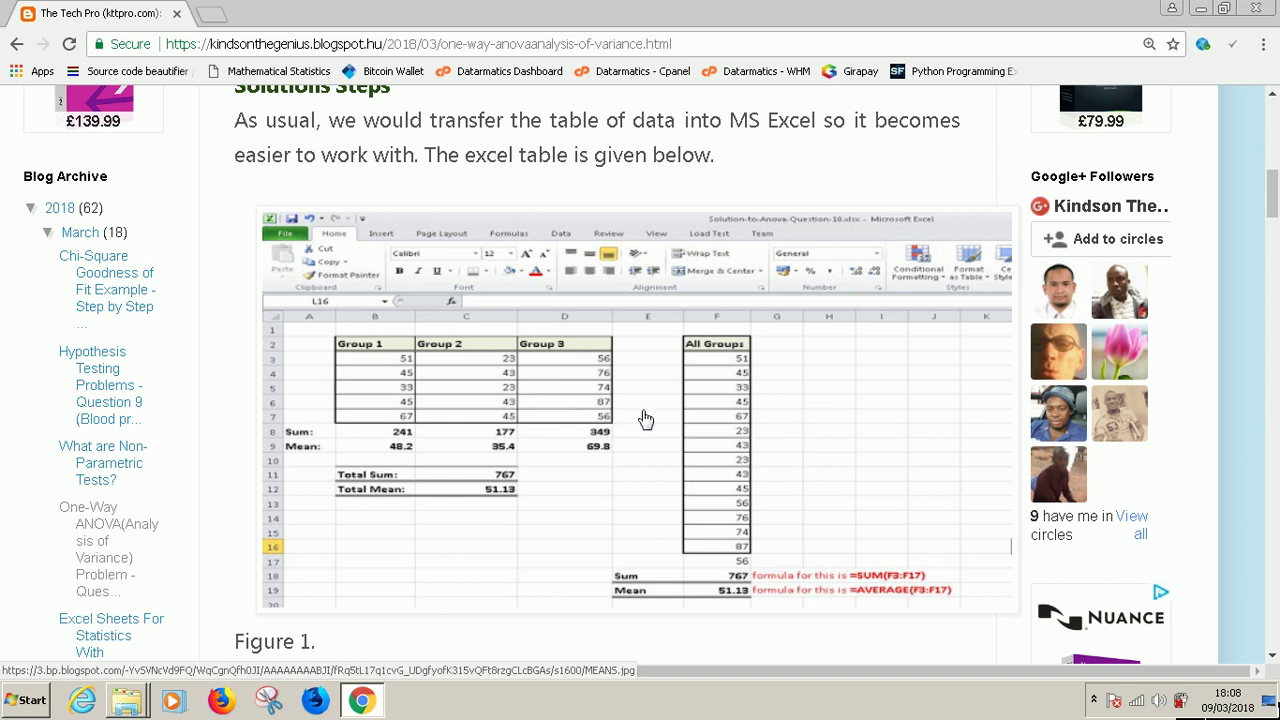
Step: Launch Microsoft Excel 2010 from the Start menu
{"action": "left_click", "coordinate": [32, 700]}
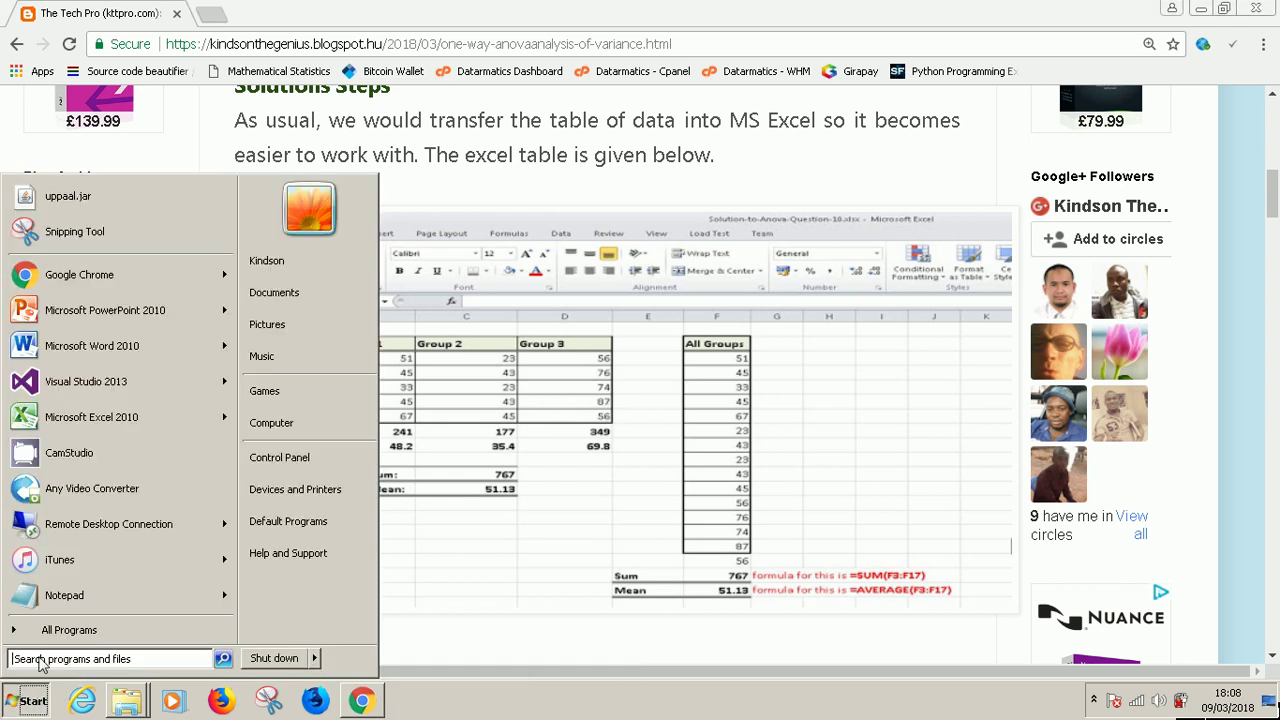
{"action": "left_click", "coordinate": [95, 420]}
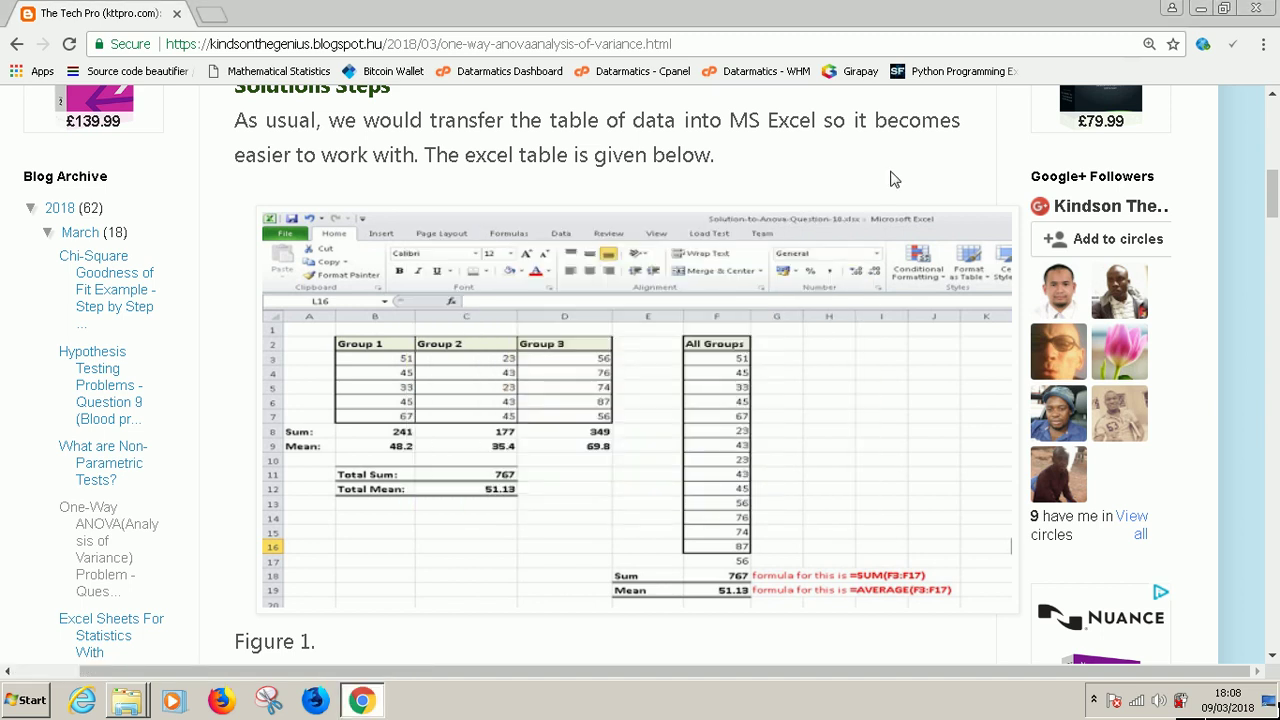
{"action": "scroll", "coordinate": [752, 305], "scroll_direction": "up", "scroll_amount": 6}
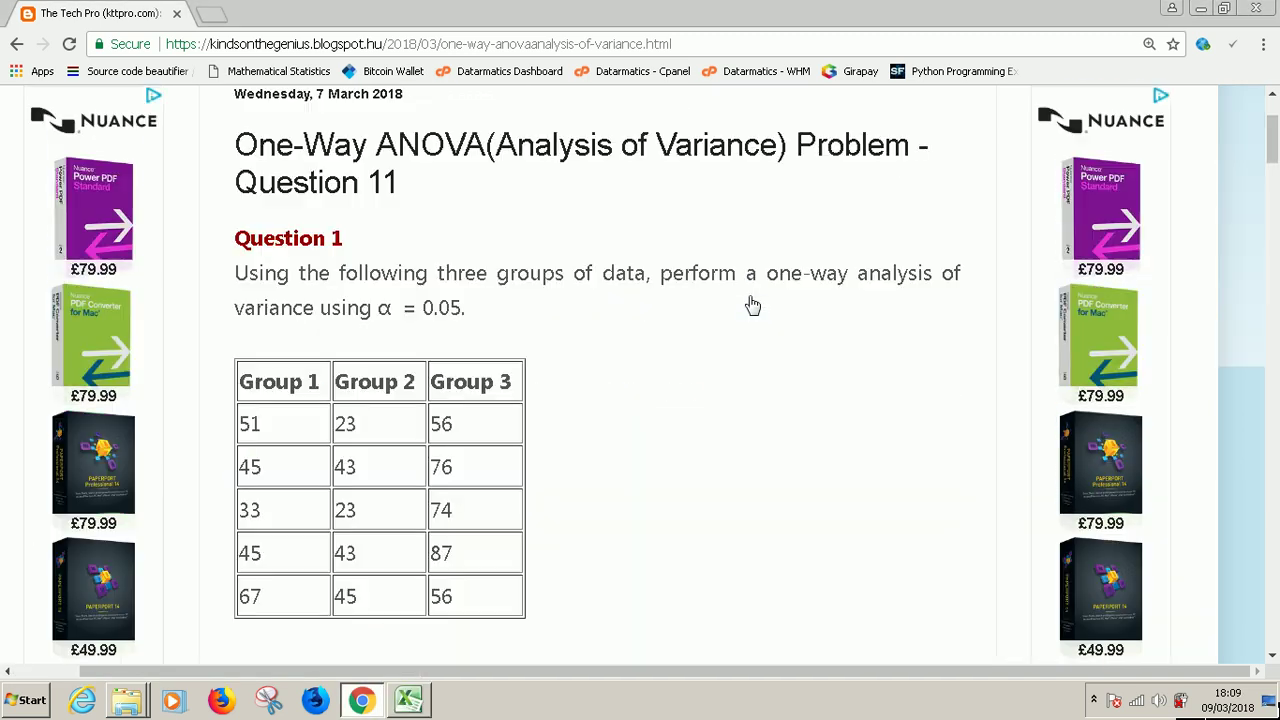
{"action": "scroll", "coordinate": [751, 306], "scroll_direction": "down", "scroll_amount": 1}
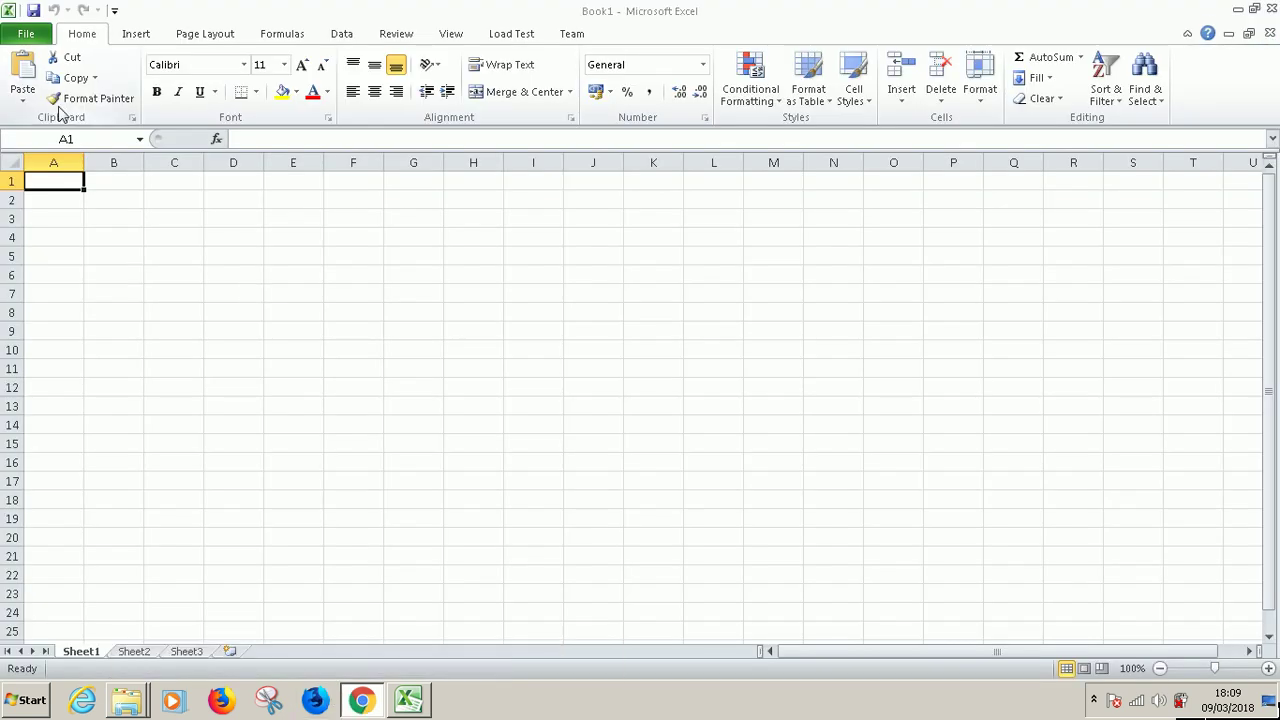
Step: Save the blank workbook to the Desktop as 'ONeway Anova'
{"action": "left_click", "coordinate": [35, 14]}
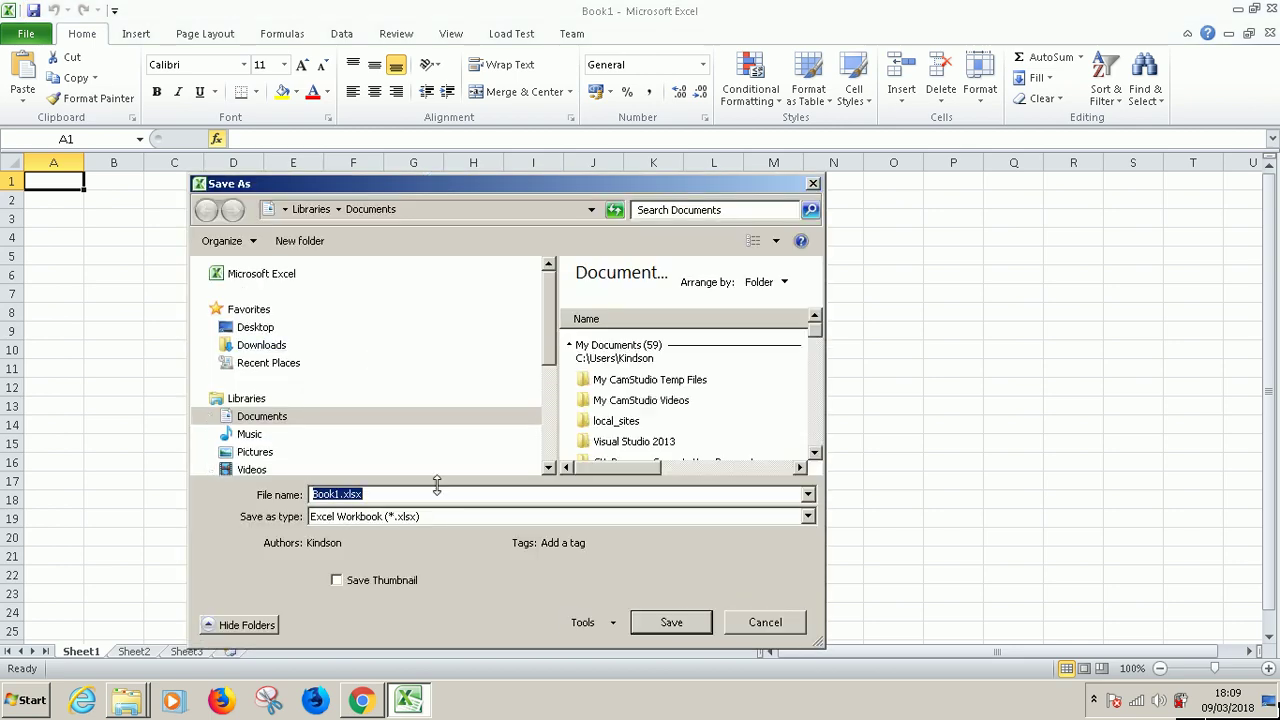
{"action": "type", "text": "ONeway Anova"}
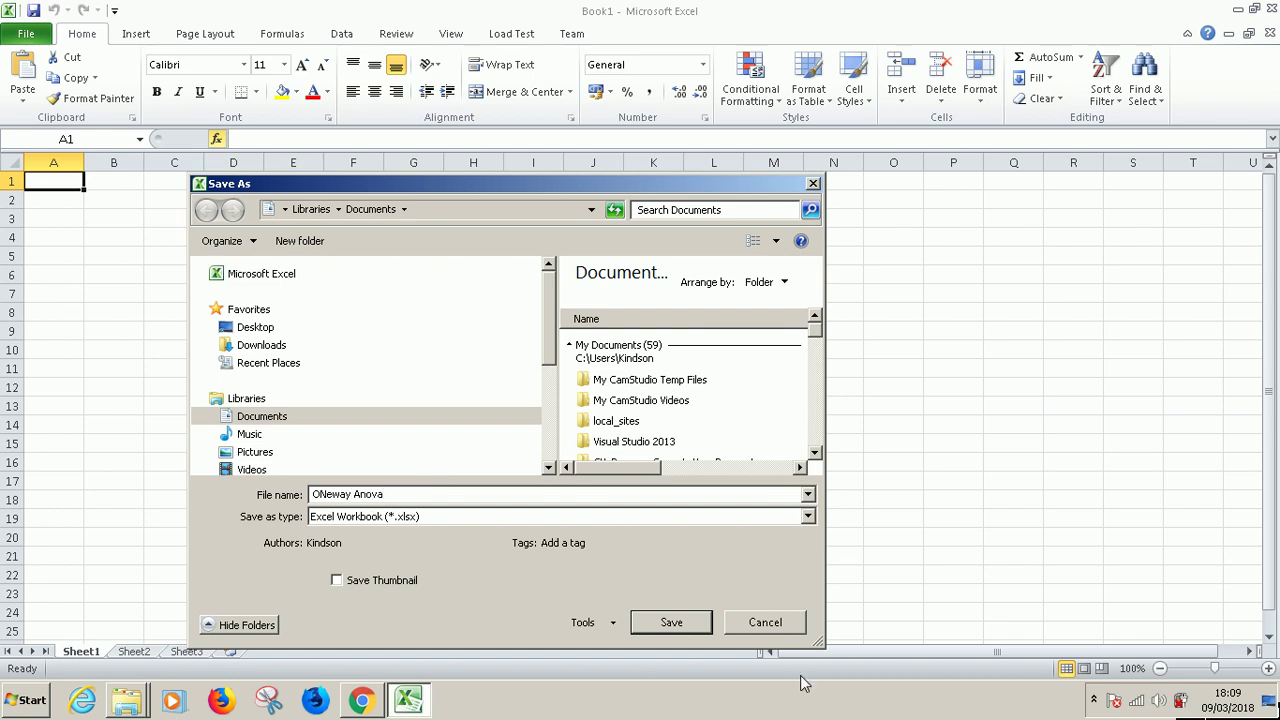
{"action": "left_click", "coordinate": [256, 327]}
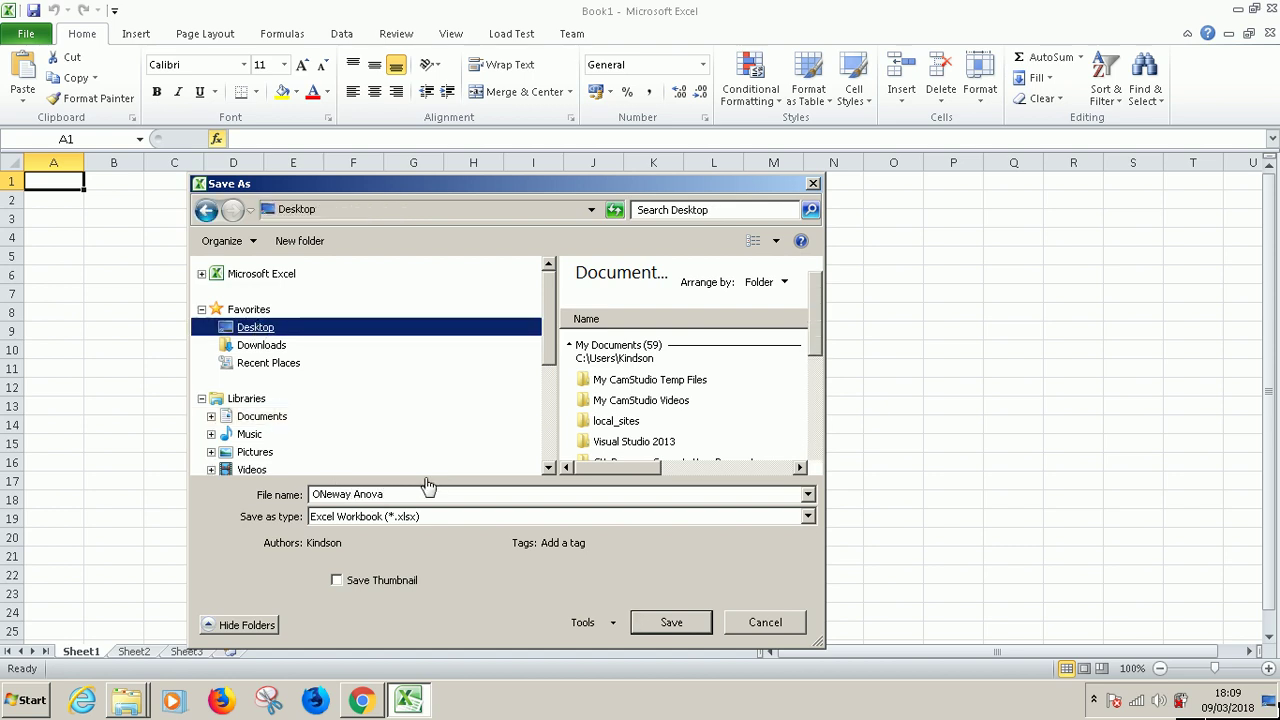
{"action": "left_click", "coordinate": [662, 624]}
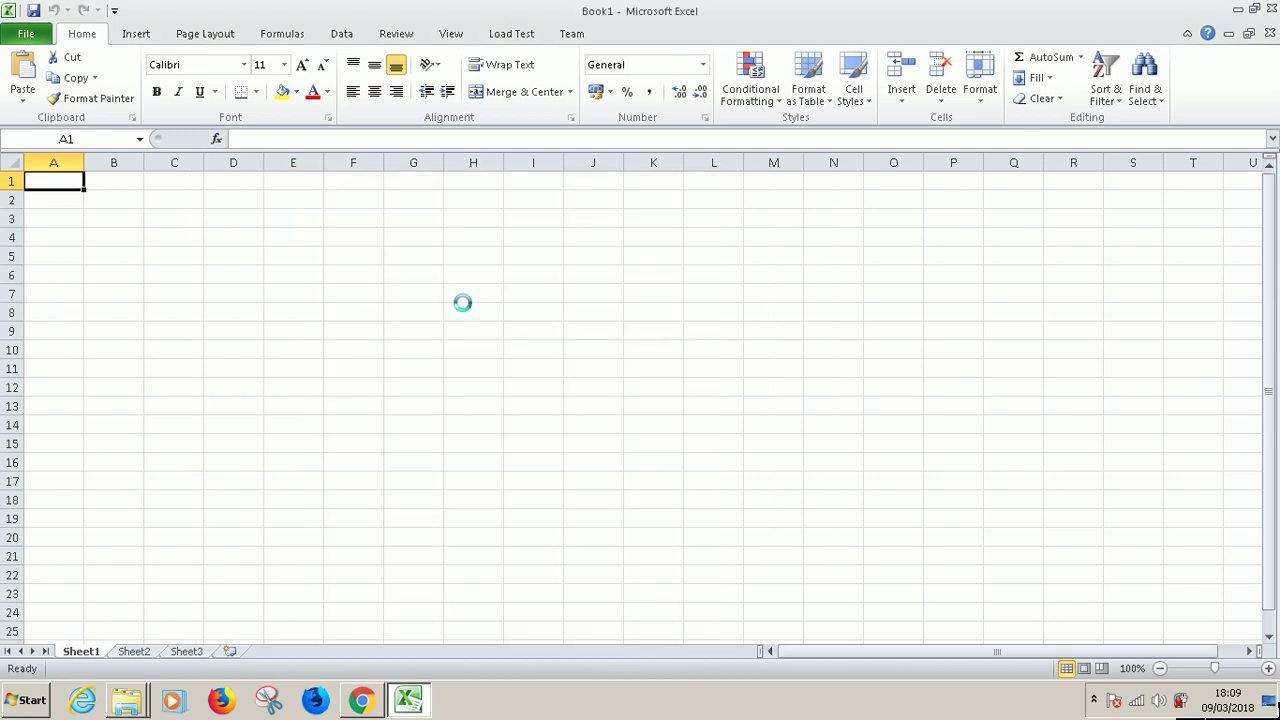
Step: Copy the Group 1–3 data table from the ANOVA blog post
{"action": "left_click", "coordinate": [362, 702]}
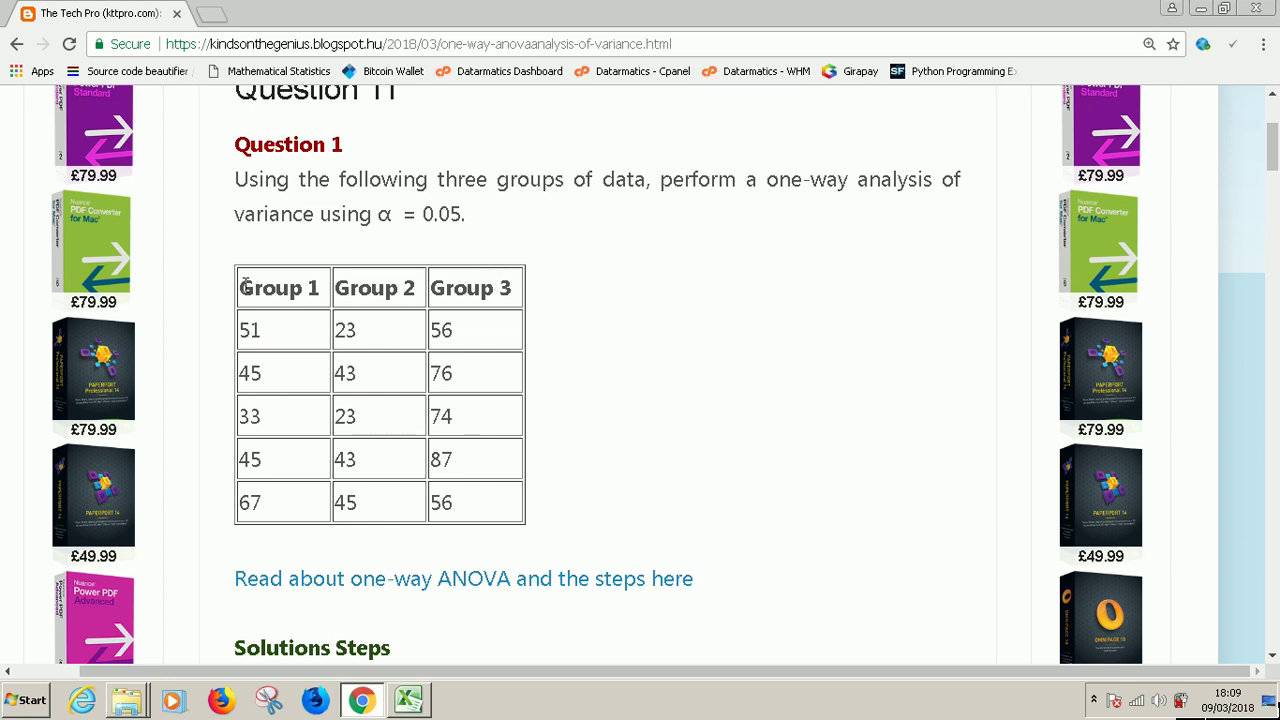
{"action": "left_click_drag", "start_coordinate": [245, 285], "coordinate": [497, 492]}
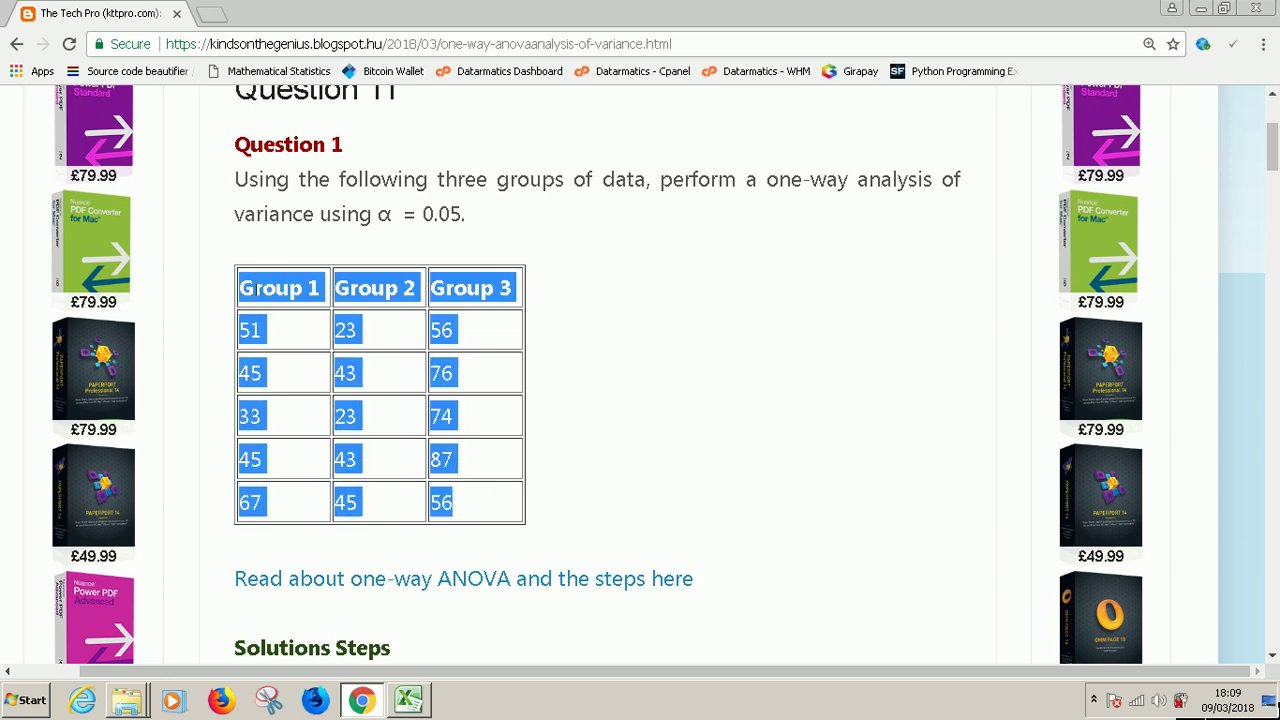
{"action": "right_click", "coordinate": [257, 289]}
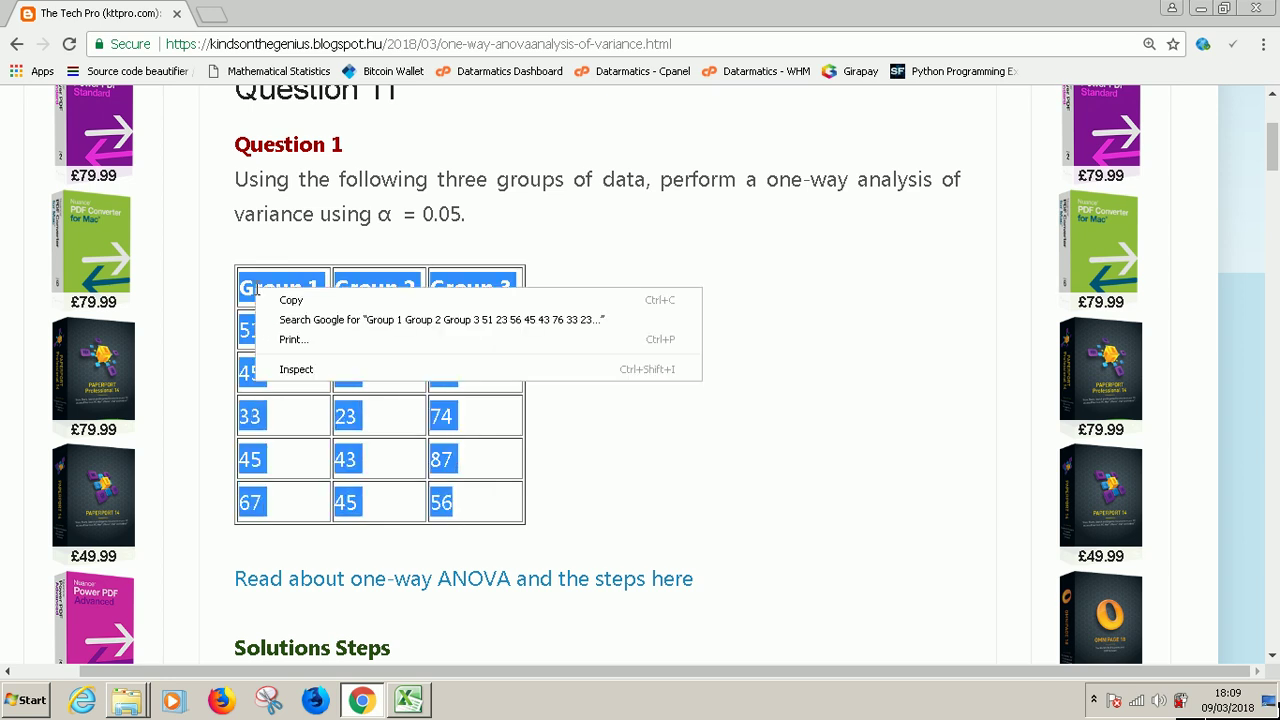
{"action": "left_click", "coordinate": [320, 298]}
Step: Paste the table at B2 of ONeway Anova and widen the group columns so headers fit
{"action": "left_click", "coordinate": [412, 702]}
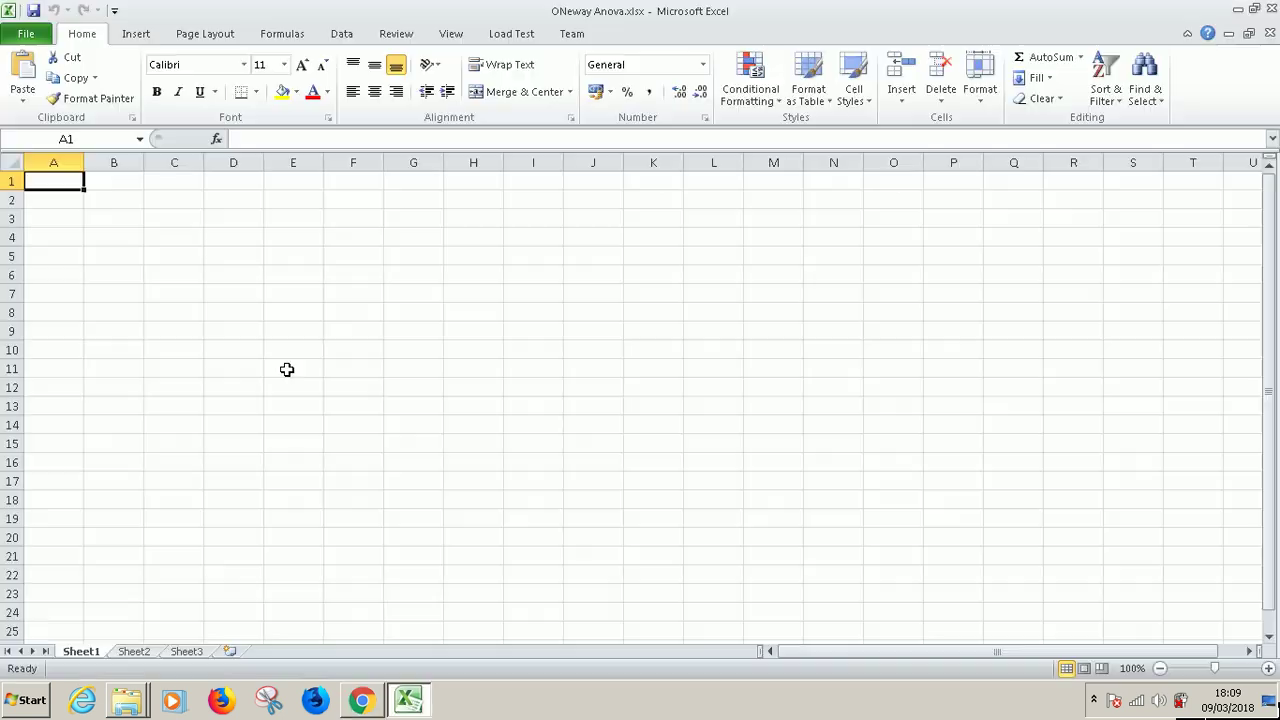
{"action": "left_click", "coordinate": [127, 204]}
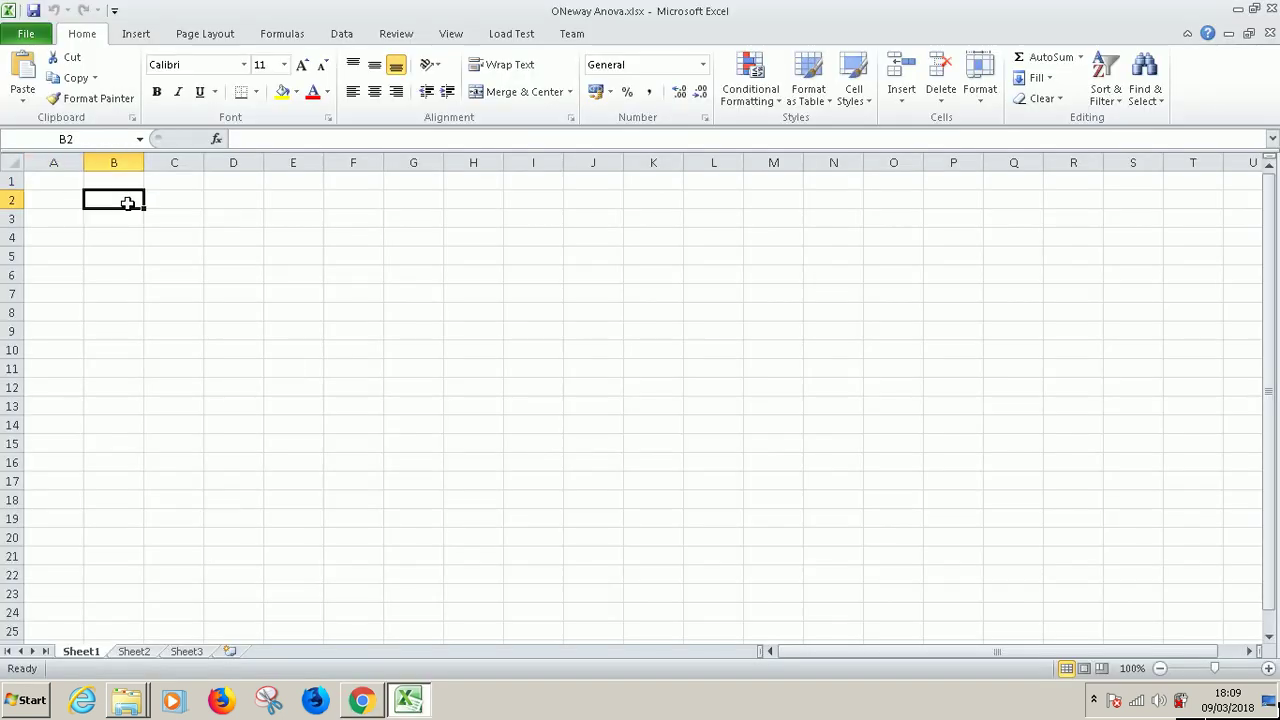
{"action": "left_click", "coordinate": [24, 65]}
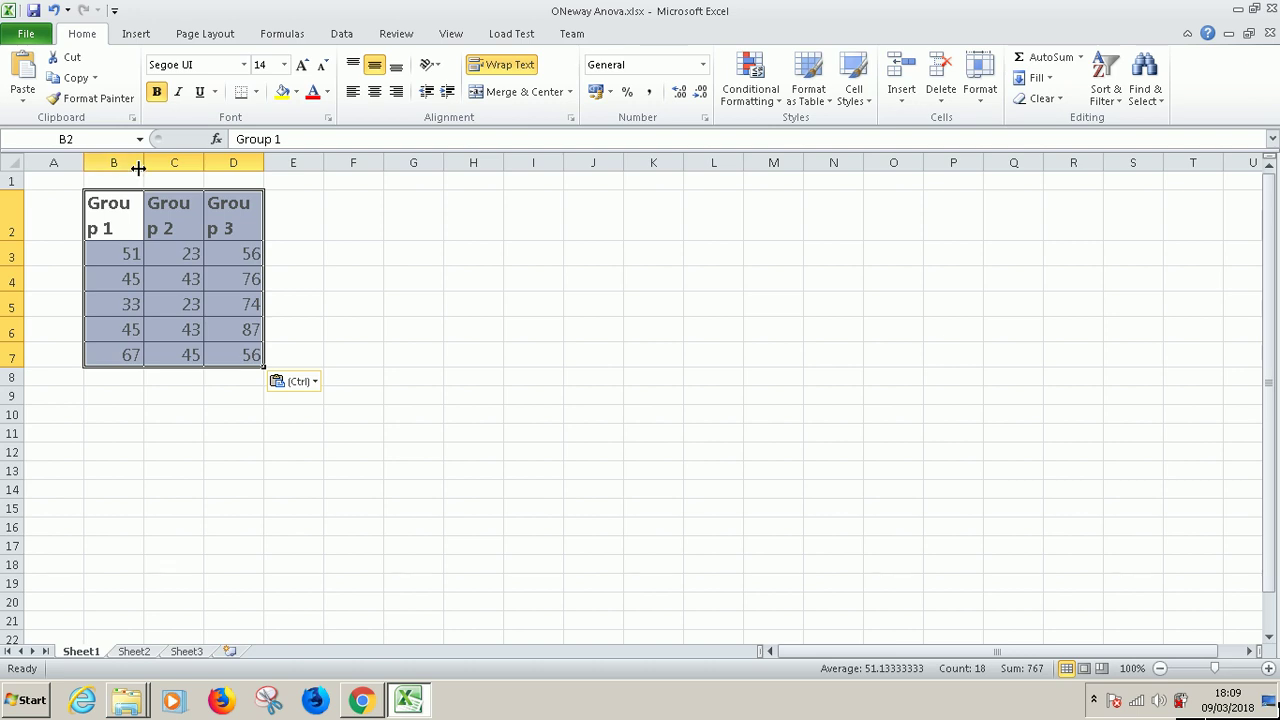
{"action": "left_click_drag", "start_coordinate": [140, 162], "coordinate": [342, 162]}
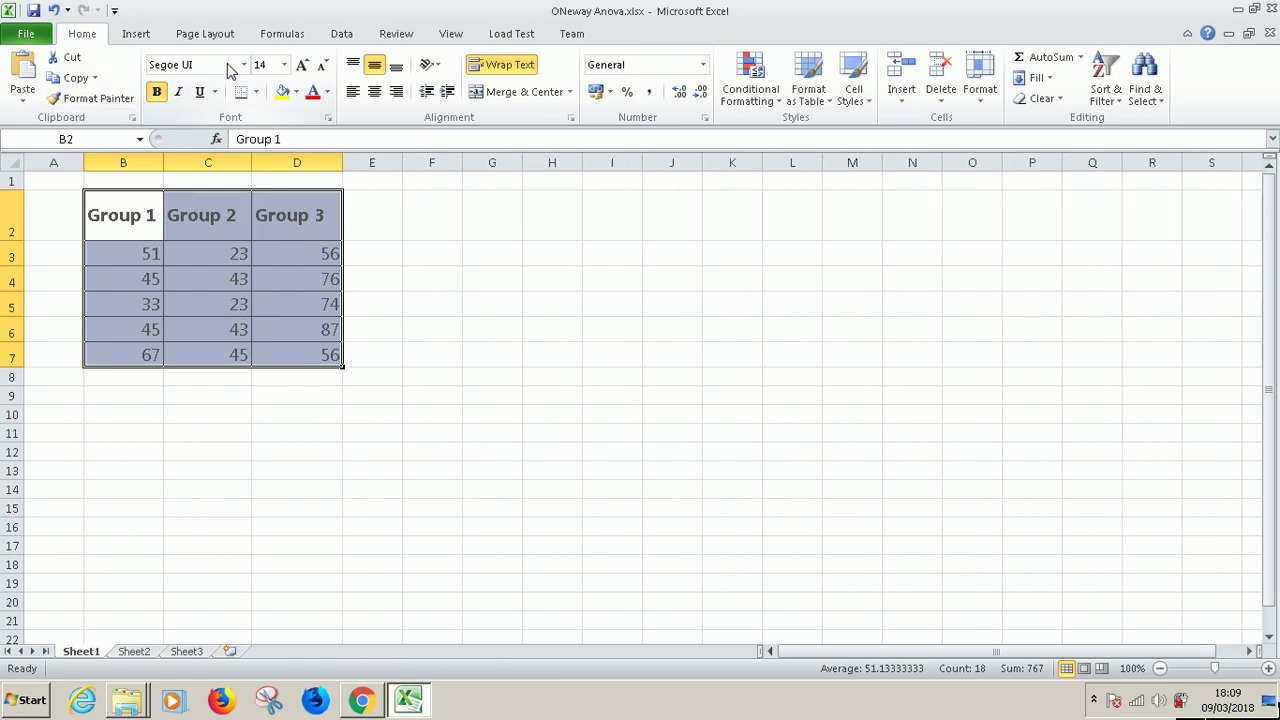
{"action": "left_click", "coordinate": [372, 216]}
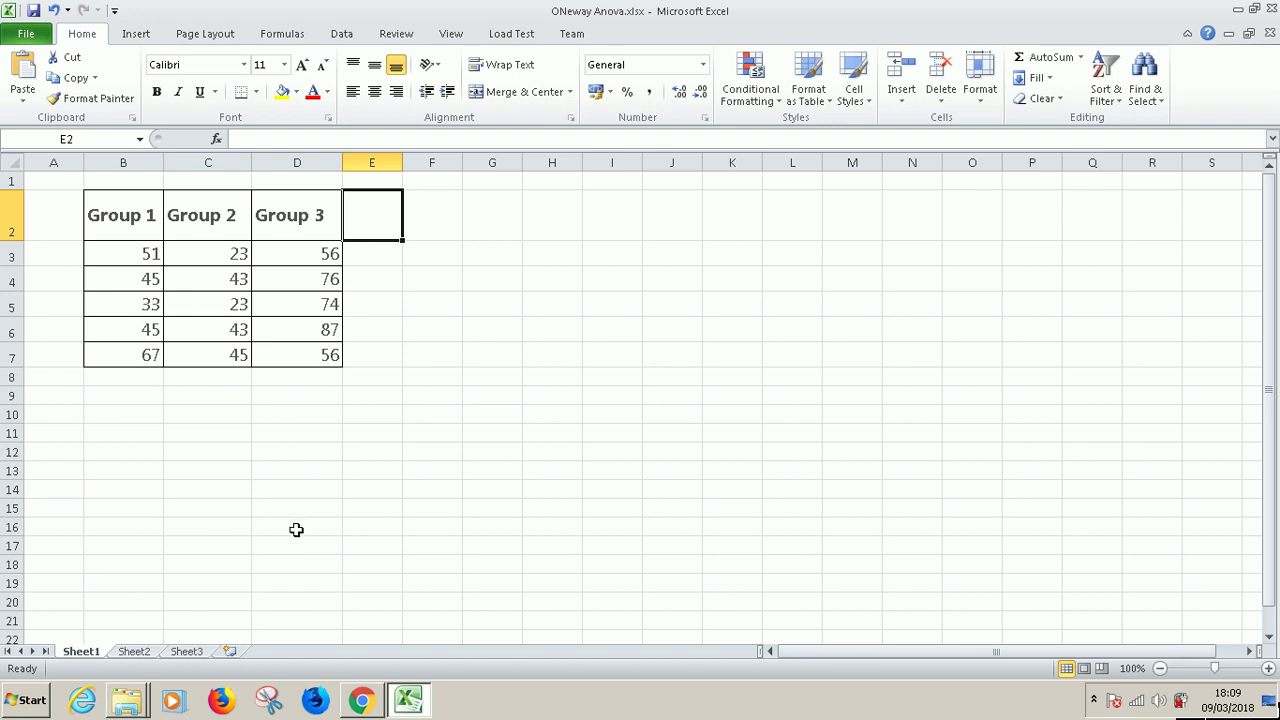
Step: Look over the blog's Figure 1 Excel solution screenshot, then go back to the ONeway Anova workbook
{"action": "left_click", "coordinate": [363, 701]}
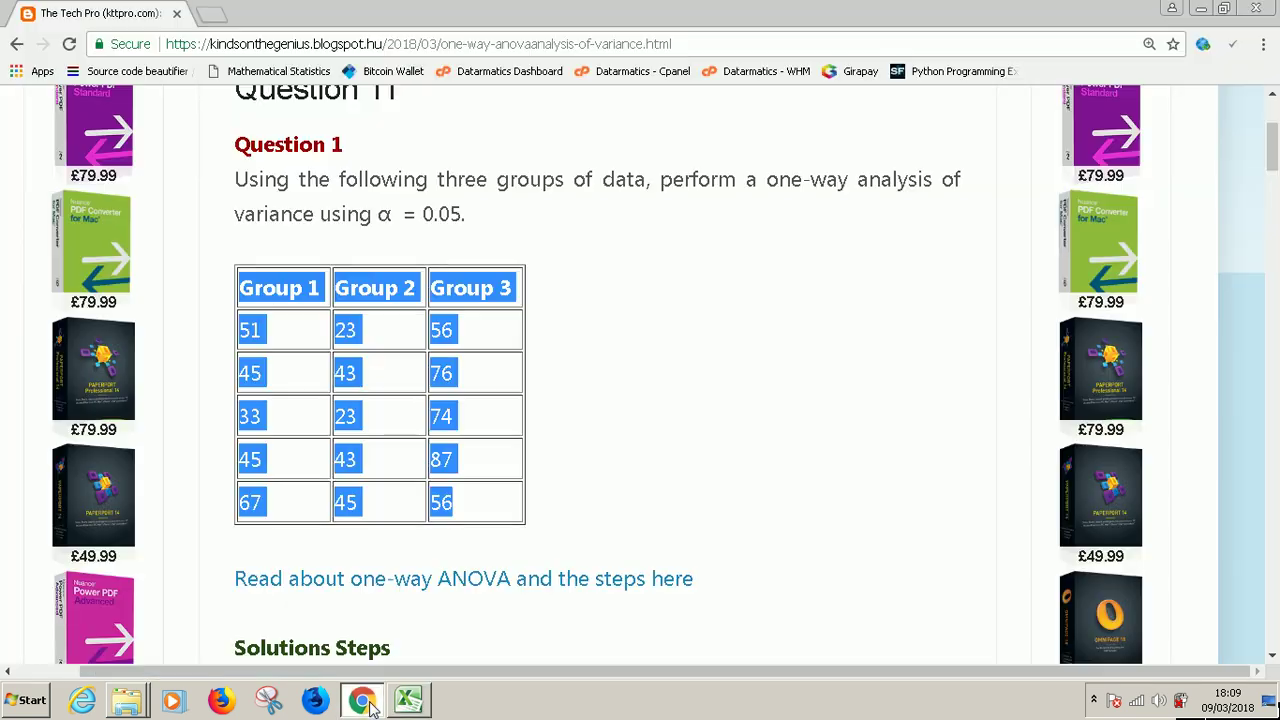
{"action": "left_click", "coordinate": [600, 397]}
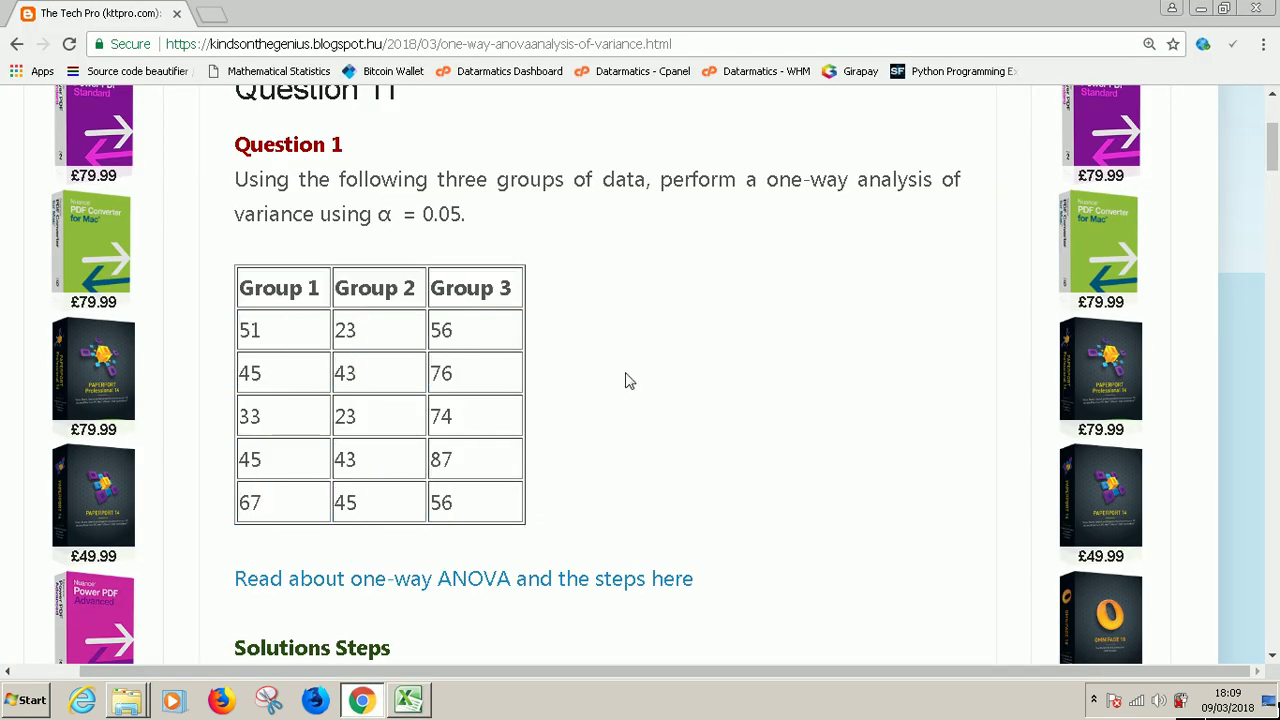
{"action": "scroll", "coordinate": [628, 380], "scroll_direction": "down", "scroll_amount": 6}
{"action": "scroll", "coordinate": [625, 372], "scroll_direction": "up", "scroll_amount": 3}
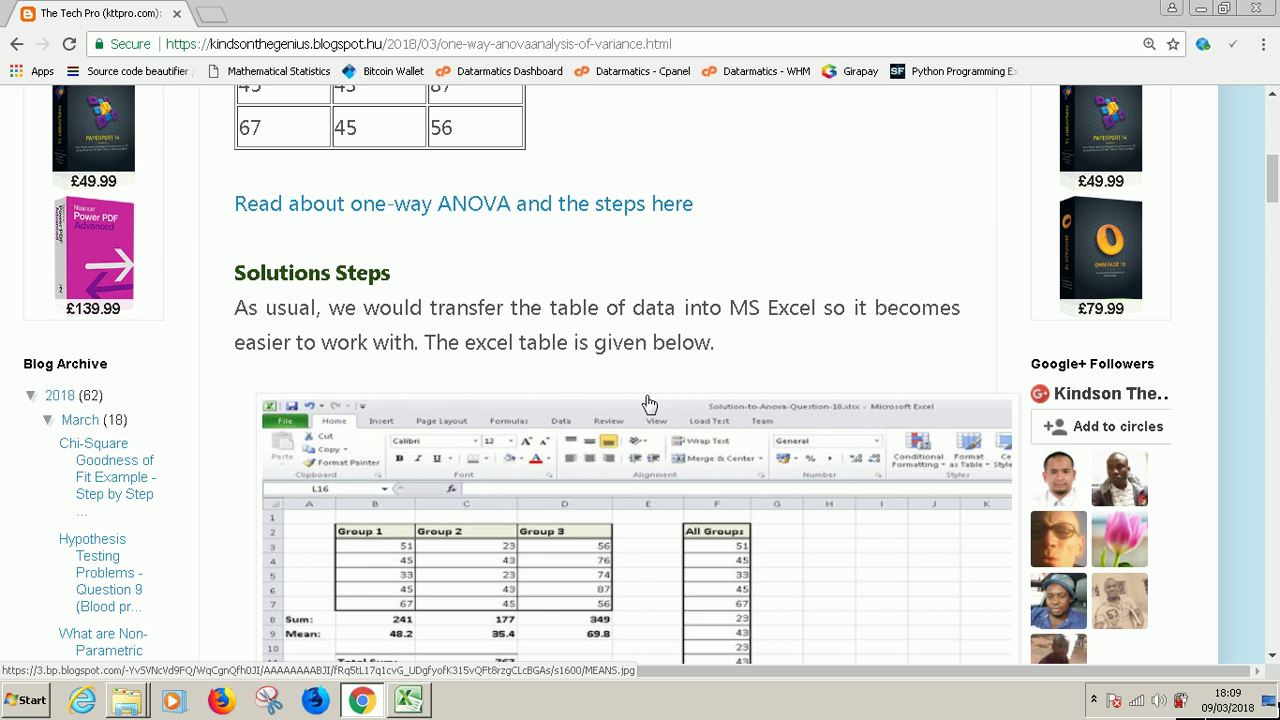
{"action": "scroll", "coordinate": [648, 403], "scroll_direction": "down", "scroll_amount": 2}
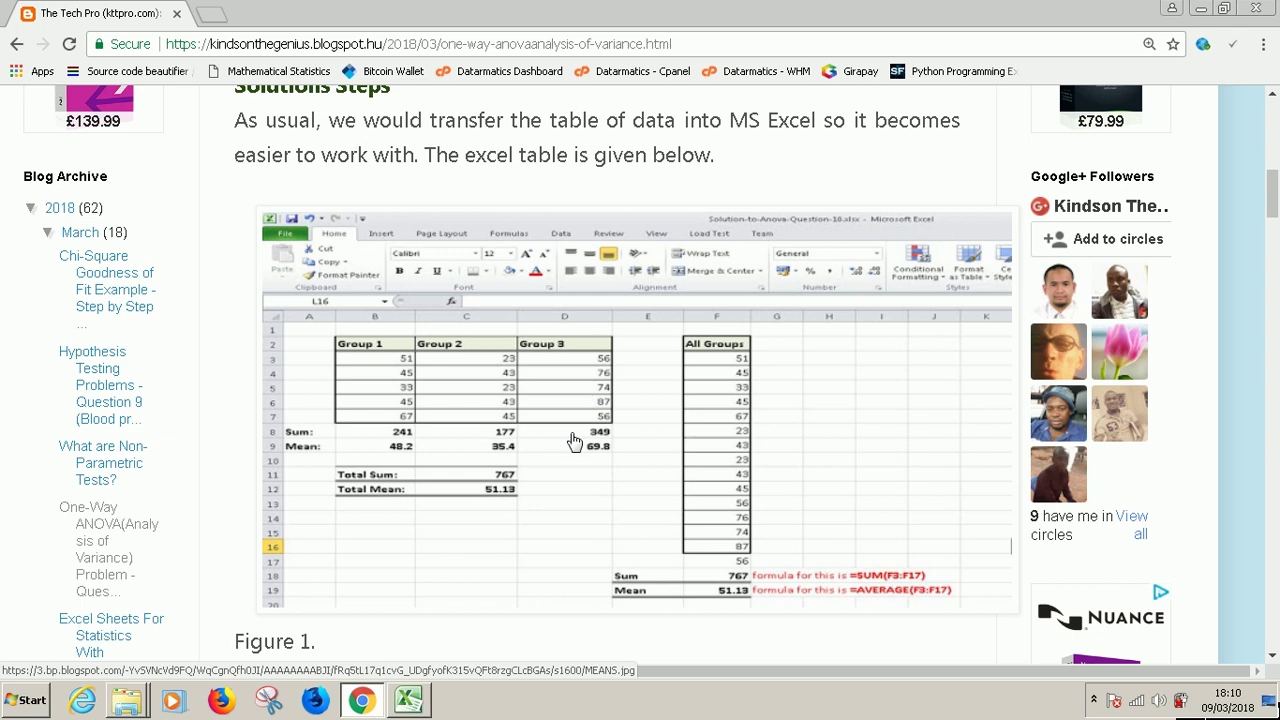
{"action": "left_click", "coordinate": [409, 700]}
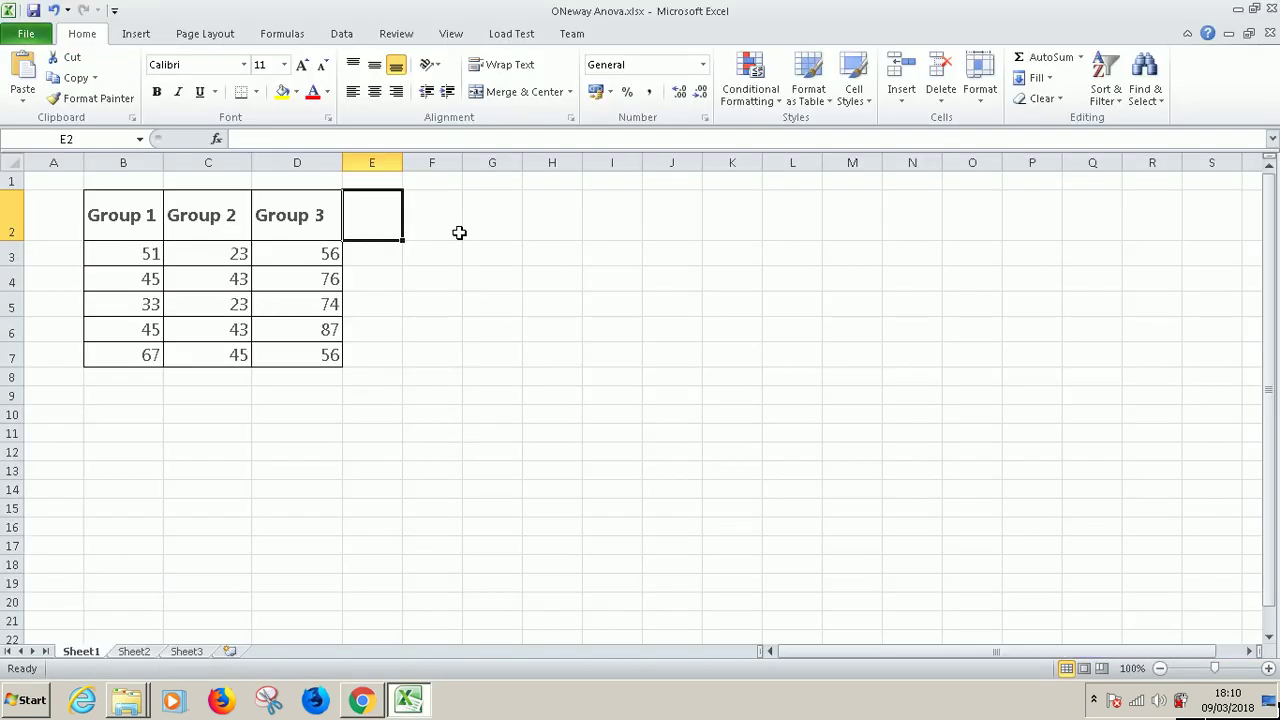
Step: Add an 'All Groups' heading in F2 and widen column F to fit it
{"action": "left_click", "coordinate": [406, 702]}
{"action": "left_click", "coordinate": [406, 702]}
{"action": "left_click", "coordinate": [442, 227]}
{"action": "left_click_drag", "start_coordinate": [17, 241], "coordinate": [17, 216]}
{"action": "type", "text": "All Group"}
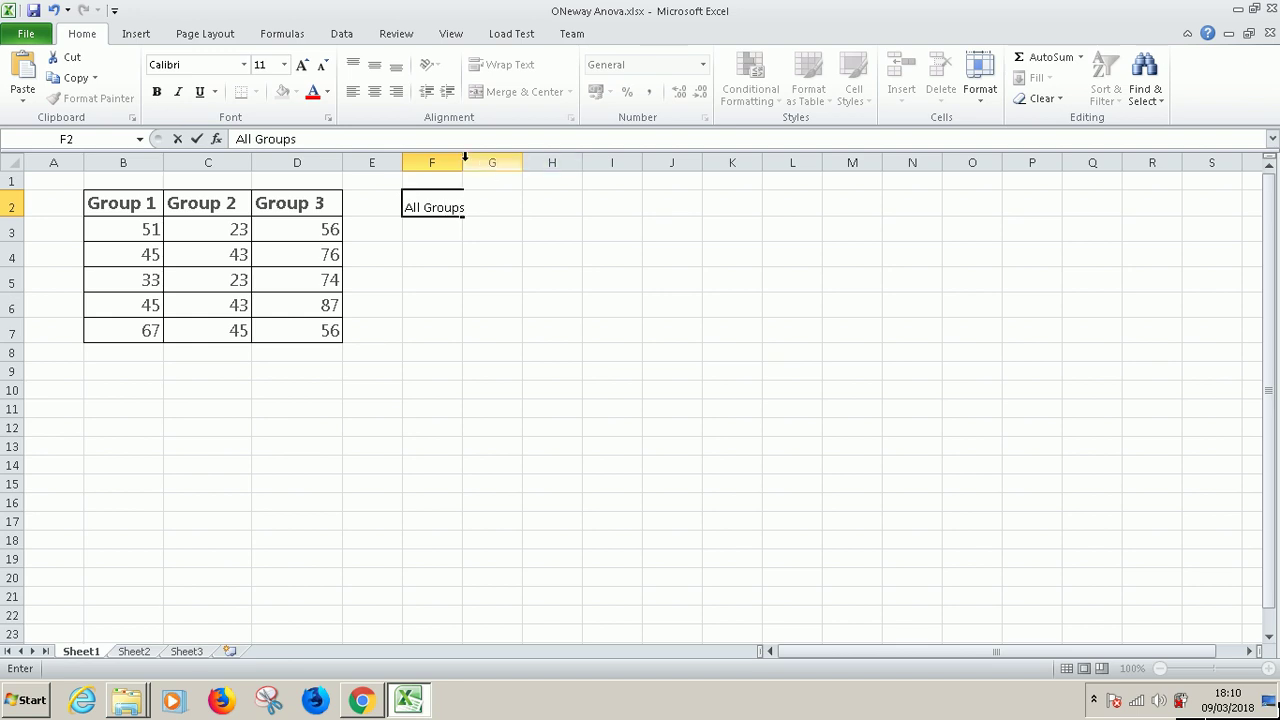
{"action": "type", "text": "s"}
{"action": "left_click", "coordinate": [465, 162]}
{"action": "left_click_drag", "start_coordinate": [463, 162], "coordinate": [506, 162]}
Step: Copy the Group 1, 2 and 3 values into F3, F8 and F13 respectively
{"action": "left_click_drag", "start_coordinate": [145, 232], "coordinate": [151, 329]}
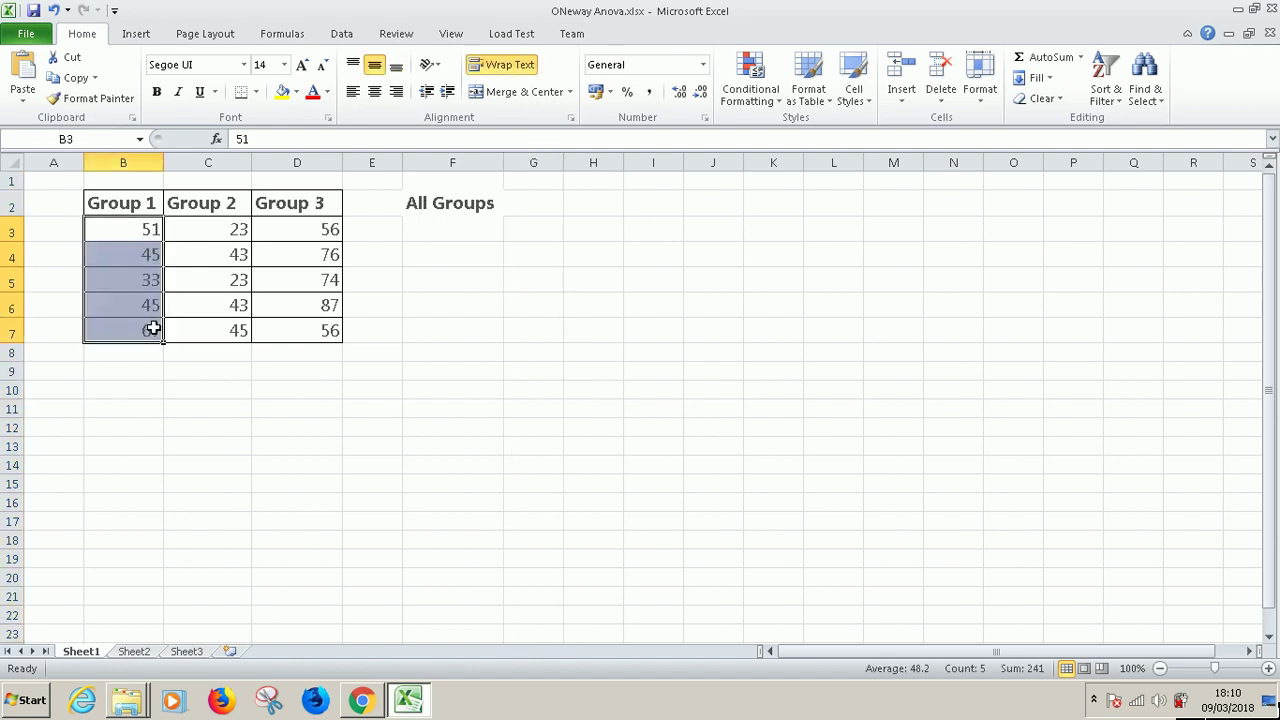
{"action": "left_click", "coordinate": [70, 78]}
{"action": "left_click", "coordinate": [447, 230]}
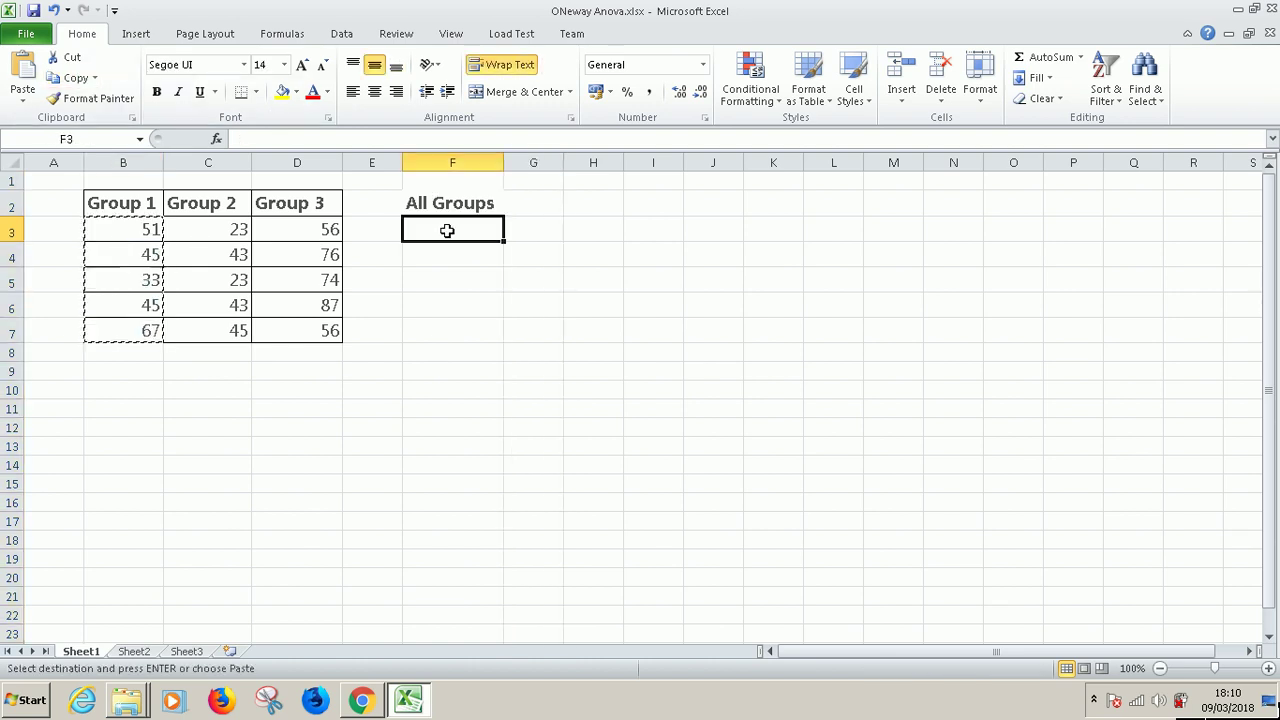
{"action": "key", "text": "Return"}
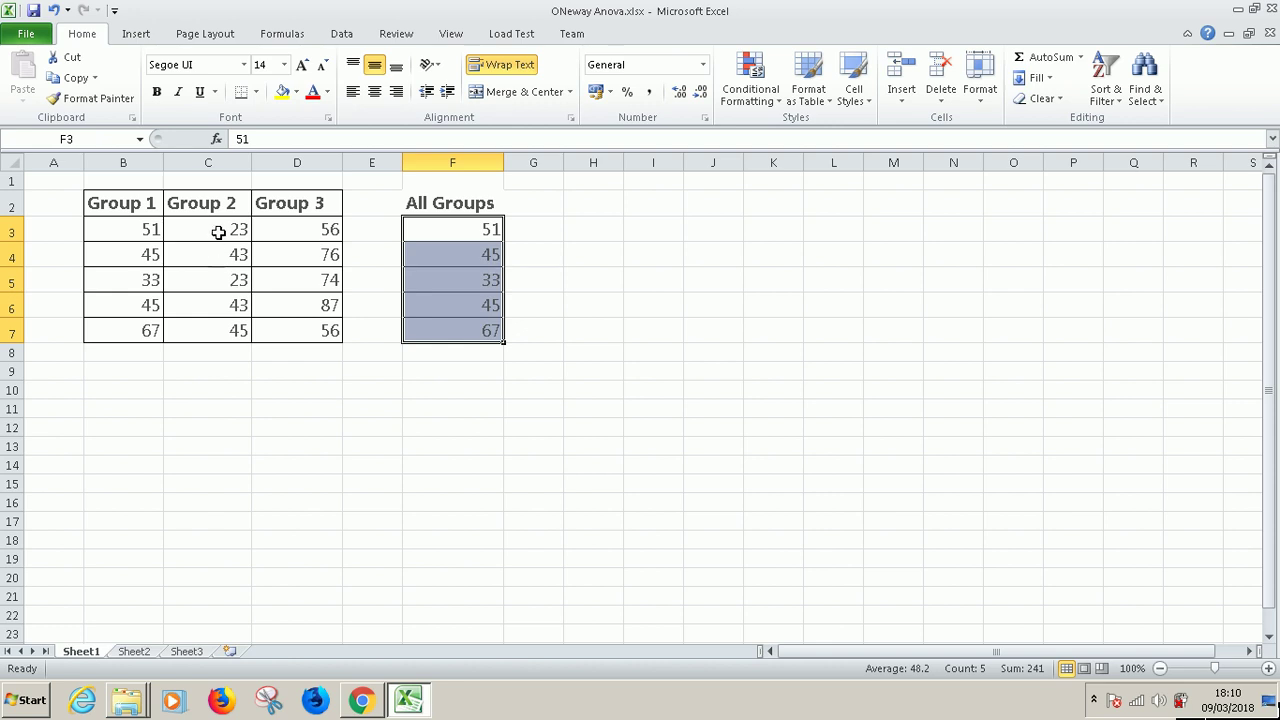
{"action": "left_click_drag", "start_coordinate": [219, 232], "coordinate": [229, 330]}
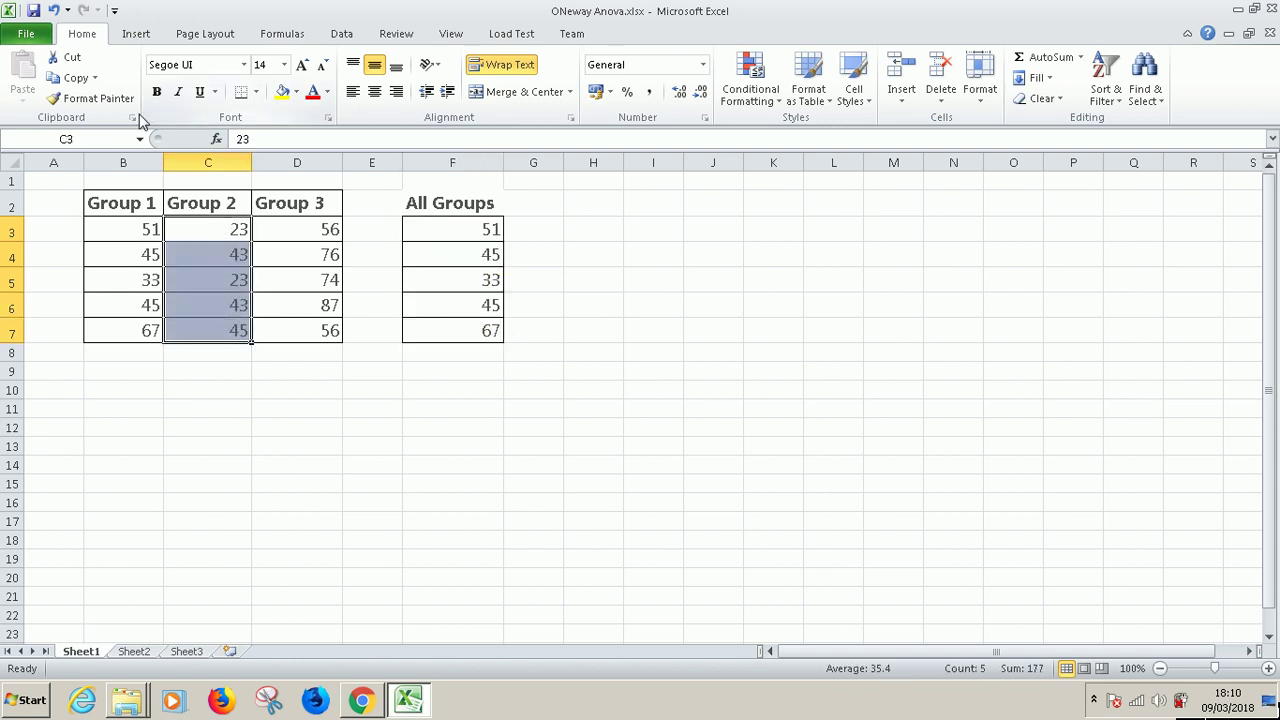
{"action": "left_click", "coordinate": [72, 78]}
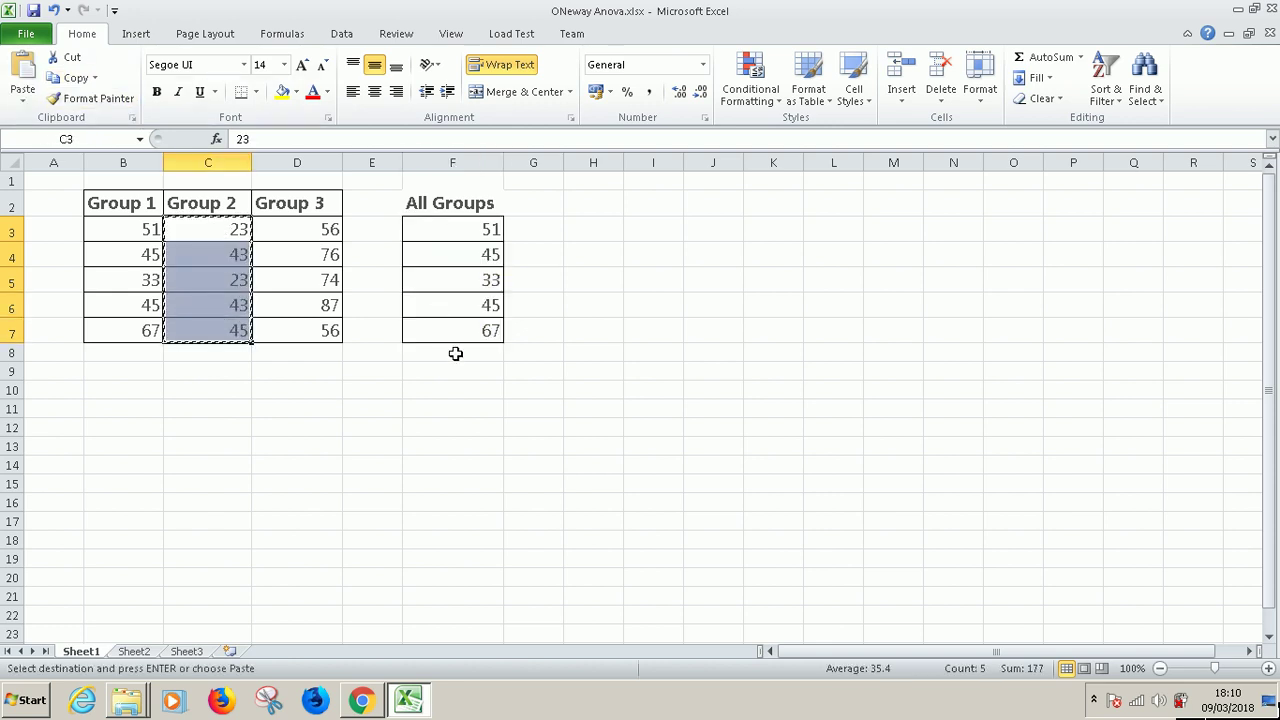
{"action": "left_click", "coordinate": [455, 353]}
{"action": "key", "text": "Return"}
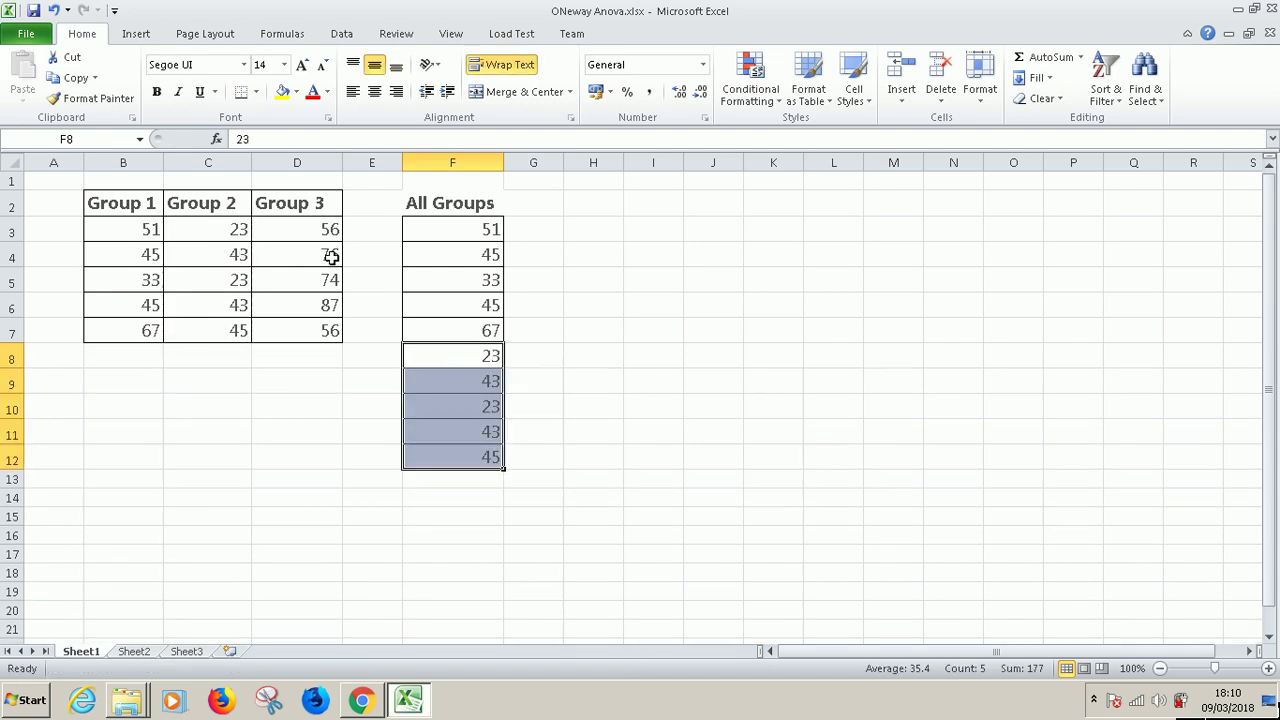
{"action": "left_click_drag", "start_coordinate": [317, 225], "coordinate": [305, 318]}
{"action": "left_click", "coordinate": [73, 80]}
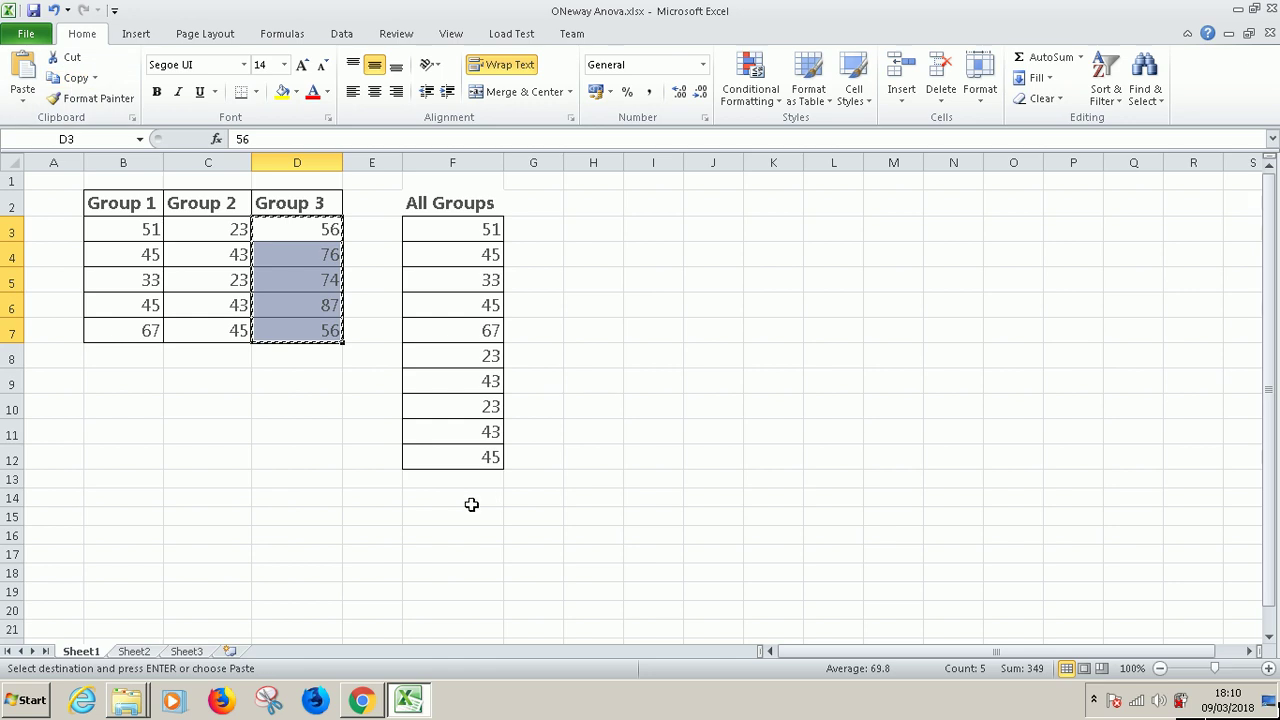
{"action": "left_click", "coordinate": [457, 480]}
{"action": "key", "text": "Return"}
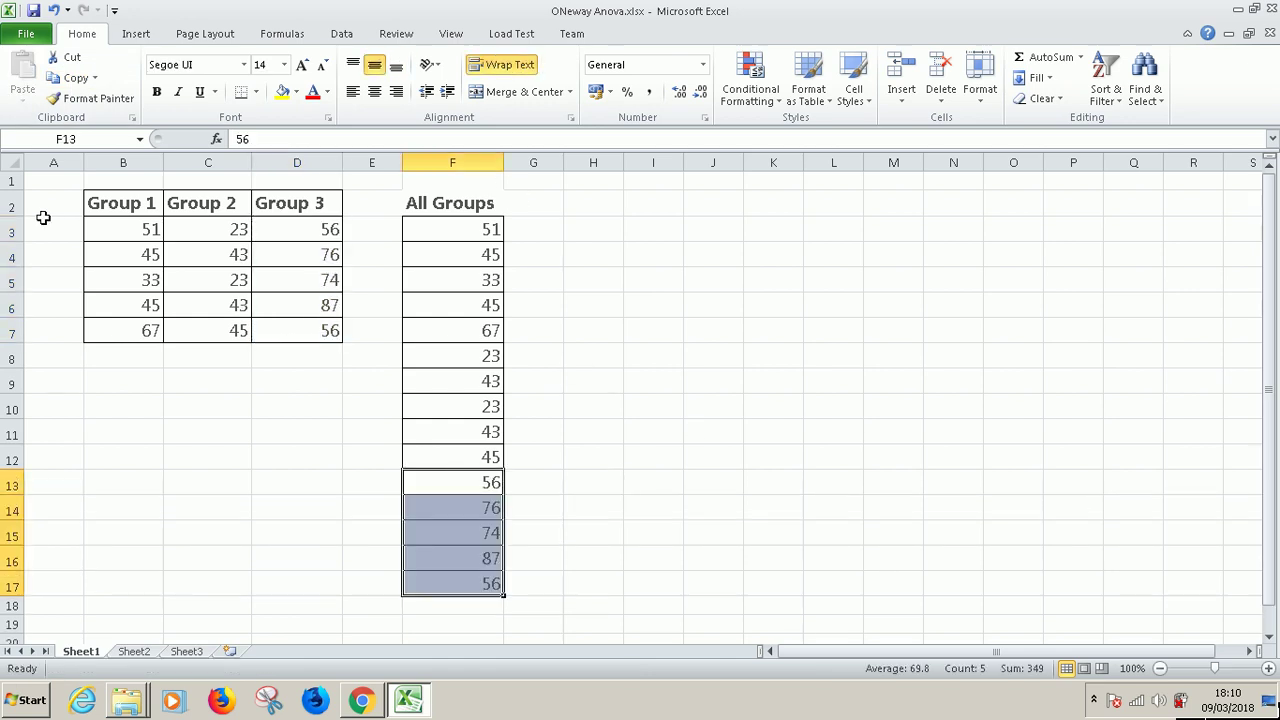
{"action": "left_click", "coordinate": [16, 208]}
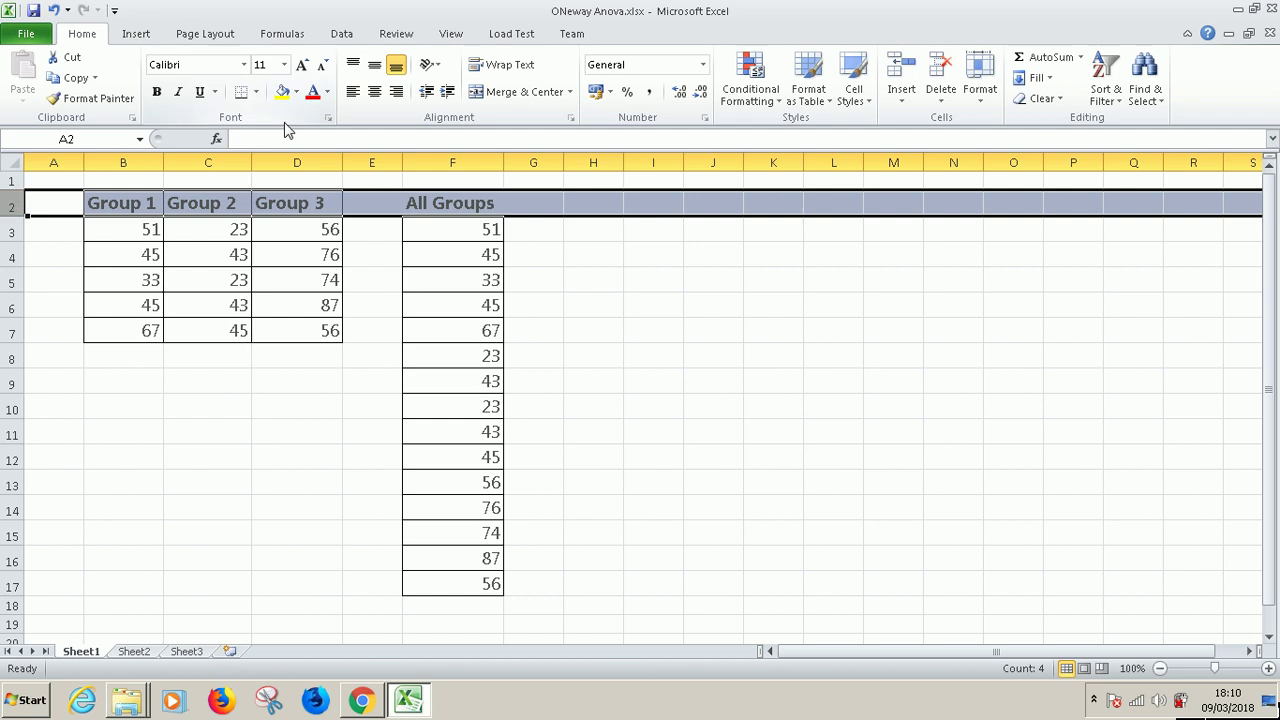
Step: Reduce the row 2 header font size to 10 and narrow column F
{"action": "left_click", "coordinate": [322, 67]}
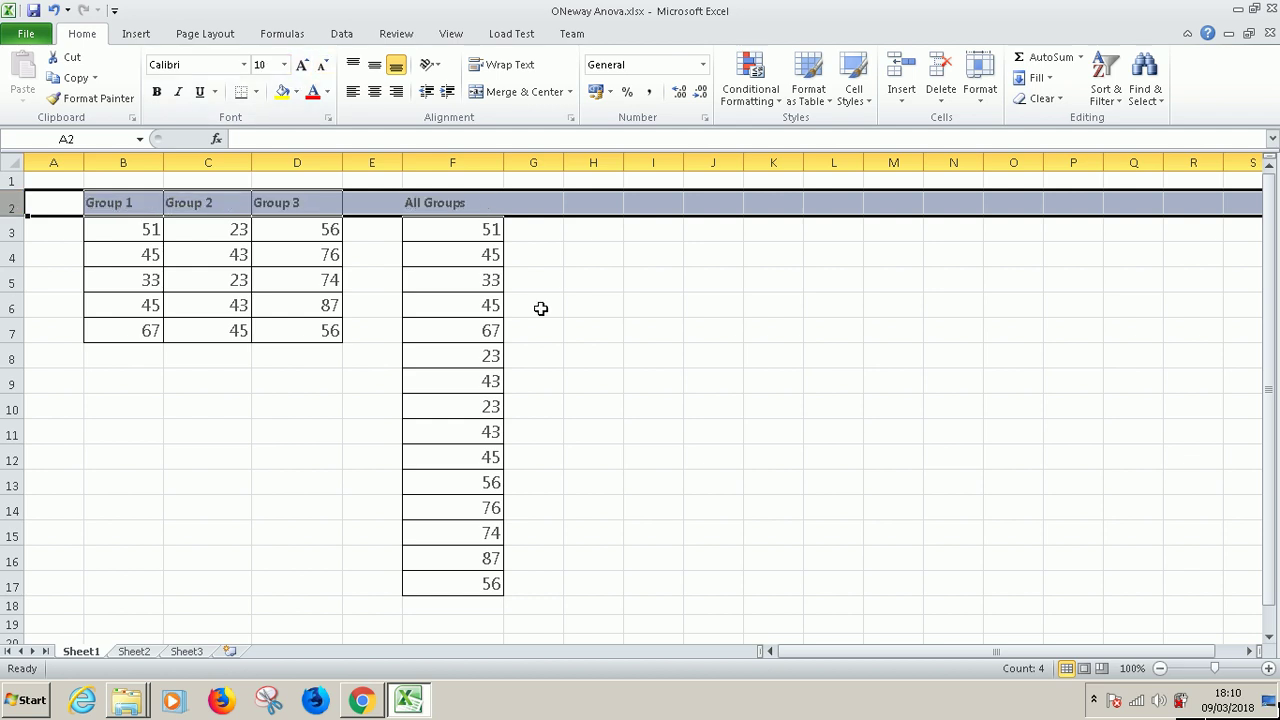
{"action": "left_click", "coordinate": [398, 285]}
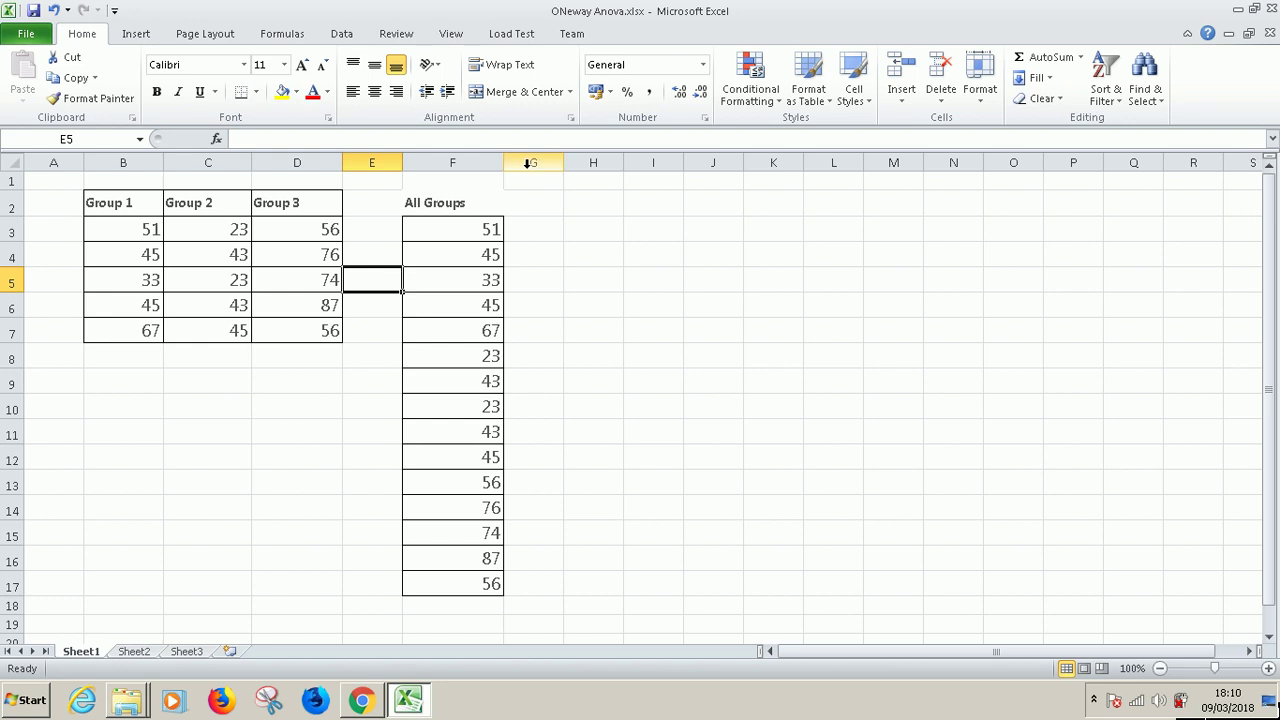
{"action": "left_click_drag", "start_coordinate": [504, 165], "coordinate": [479, 164]}
{"action": "left_click", "coordinate": [601, 326]}
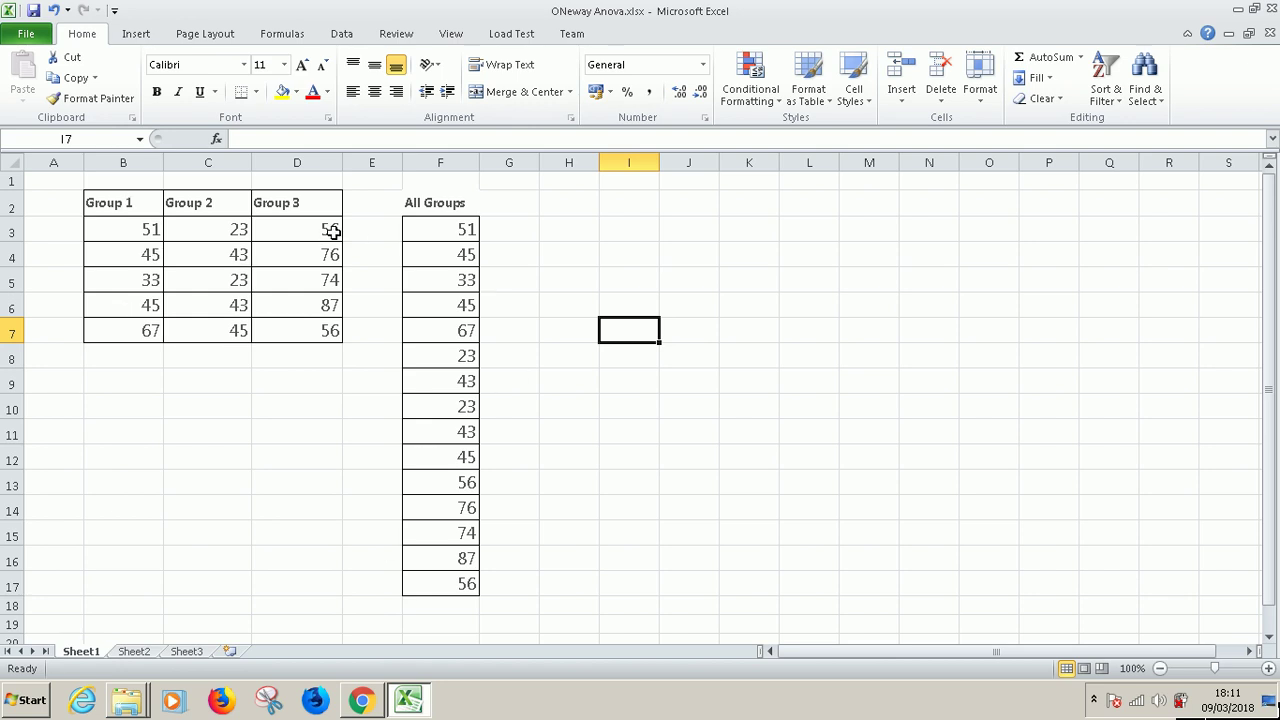
Step: Make every row of the sheet shorter, then check the blog's example sum and mean rows
{"action": "left_click", "coordinate": [12, 165]}
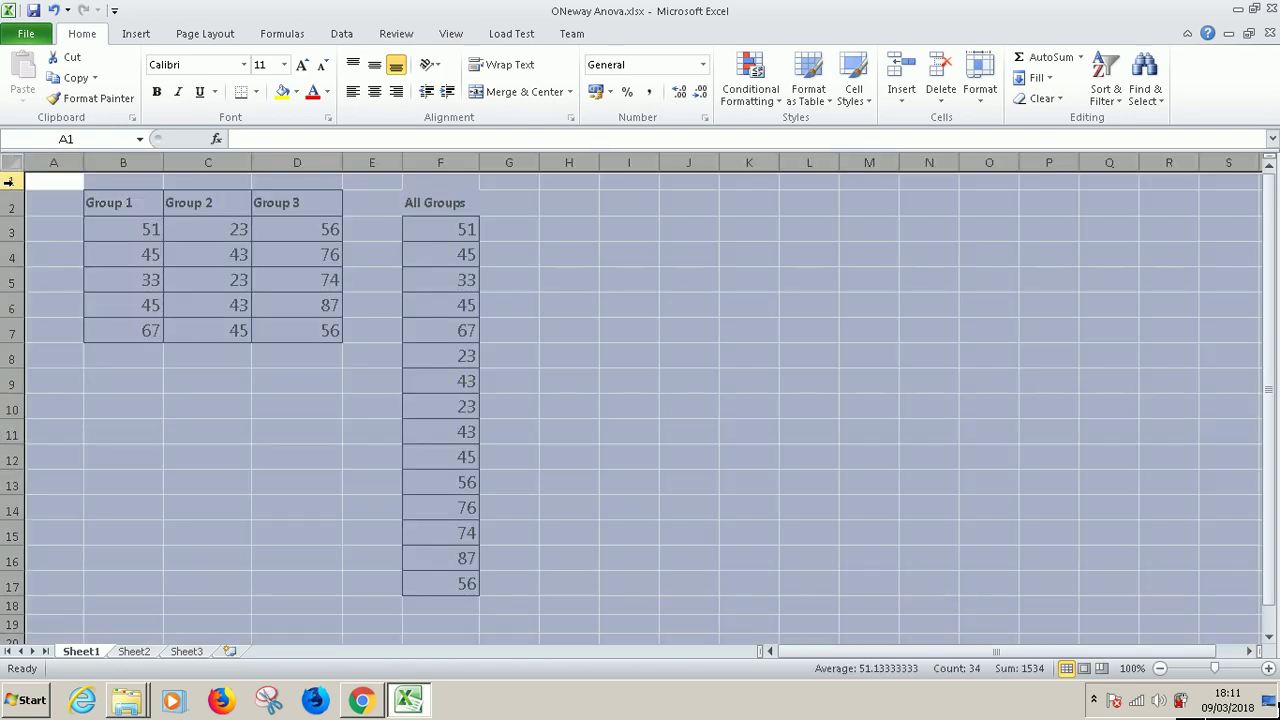
{"action": "left_click_drag", "start_coordinate": [15, 191], "coordinate": [15, 189]}
{"action": "left_click", "coordinate": [170, 350]}
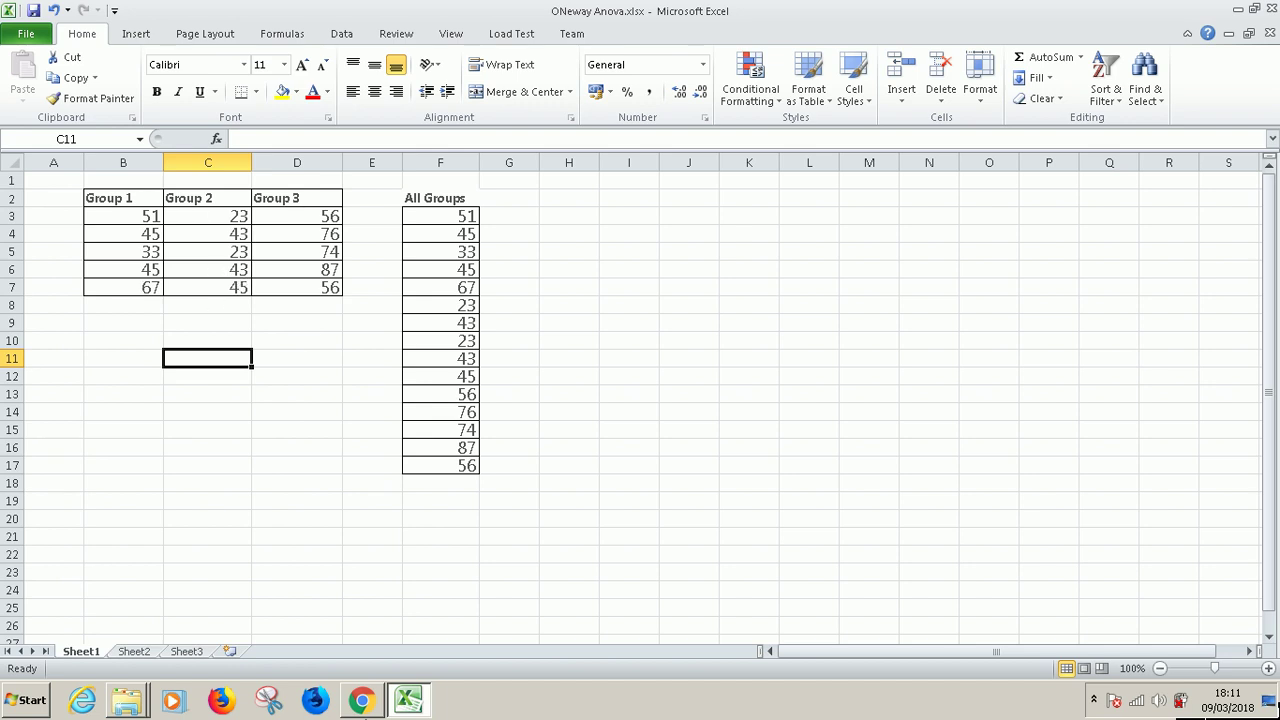
{"action": "left_click", "coordinate": [359, 705]}
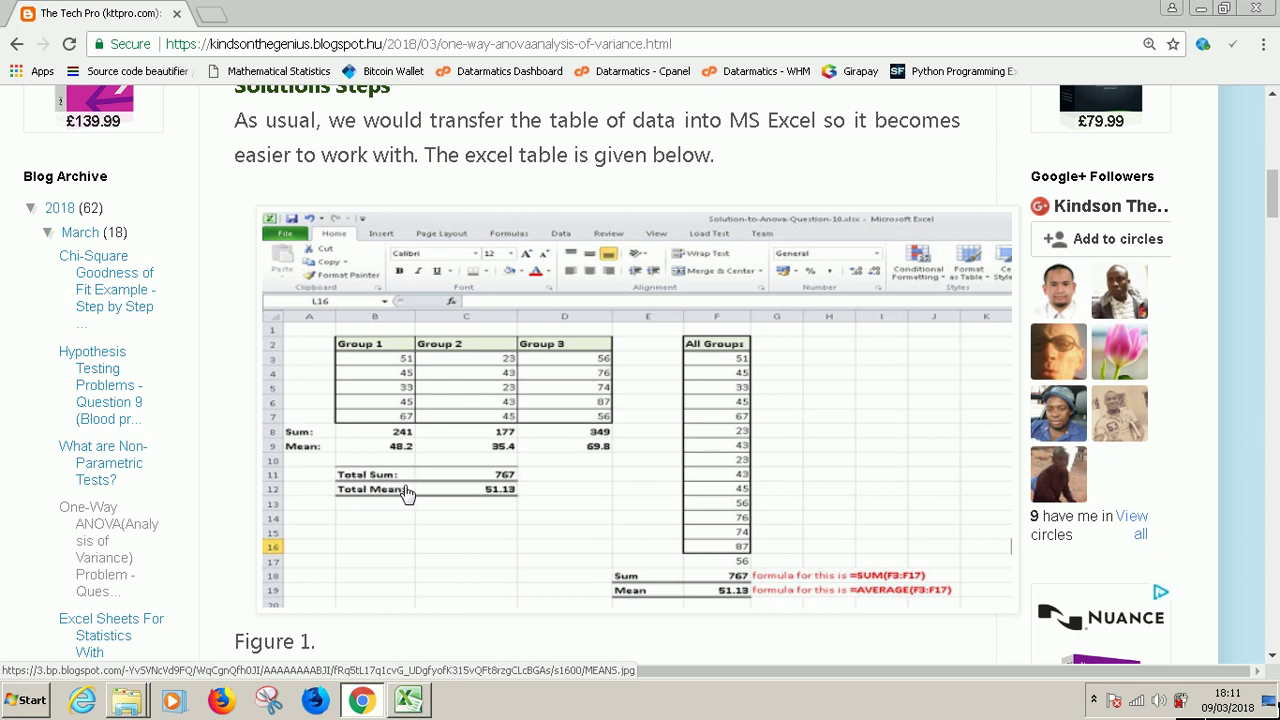
{"action": "left_click", "coordinate": [408, 700]}
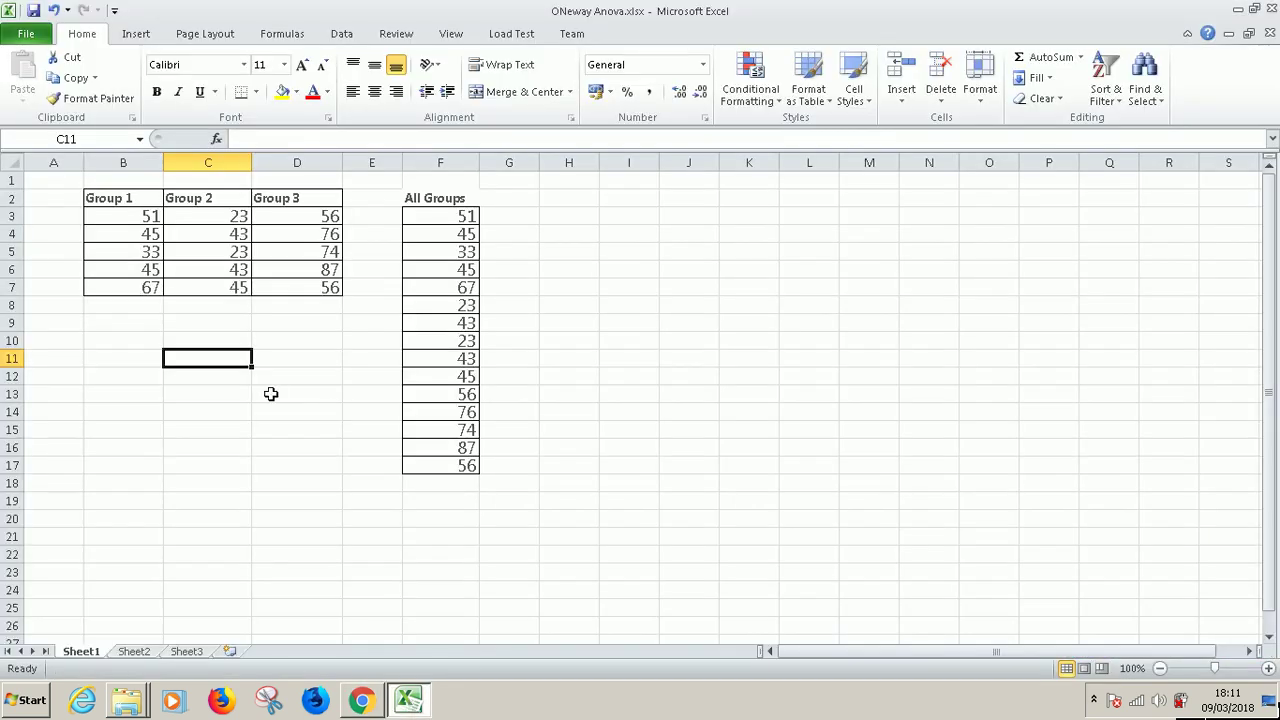
Step: Restore all rows of the sheet to height 15.75
{"action": "left_click", "coordinate": [63, 306]}
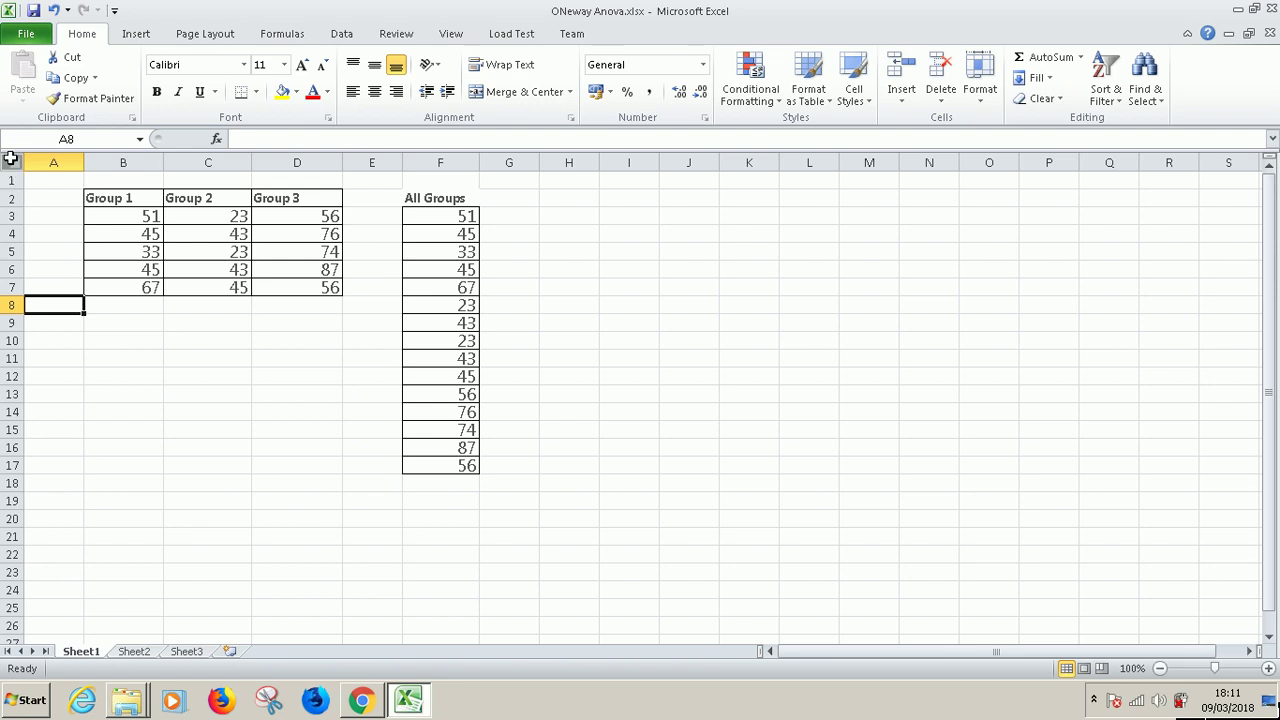
{"action": "left_click", "coordinate": [10, 161]}
{"action": "left_click_drag", "start_coordinate": [13, 188], "coordinate": [14, 193]}
{"action": "left_click", "coordinate": [114, 357]}
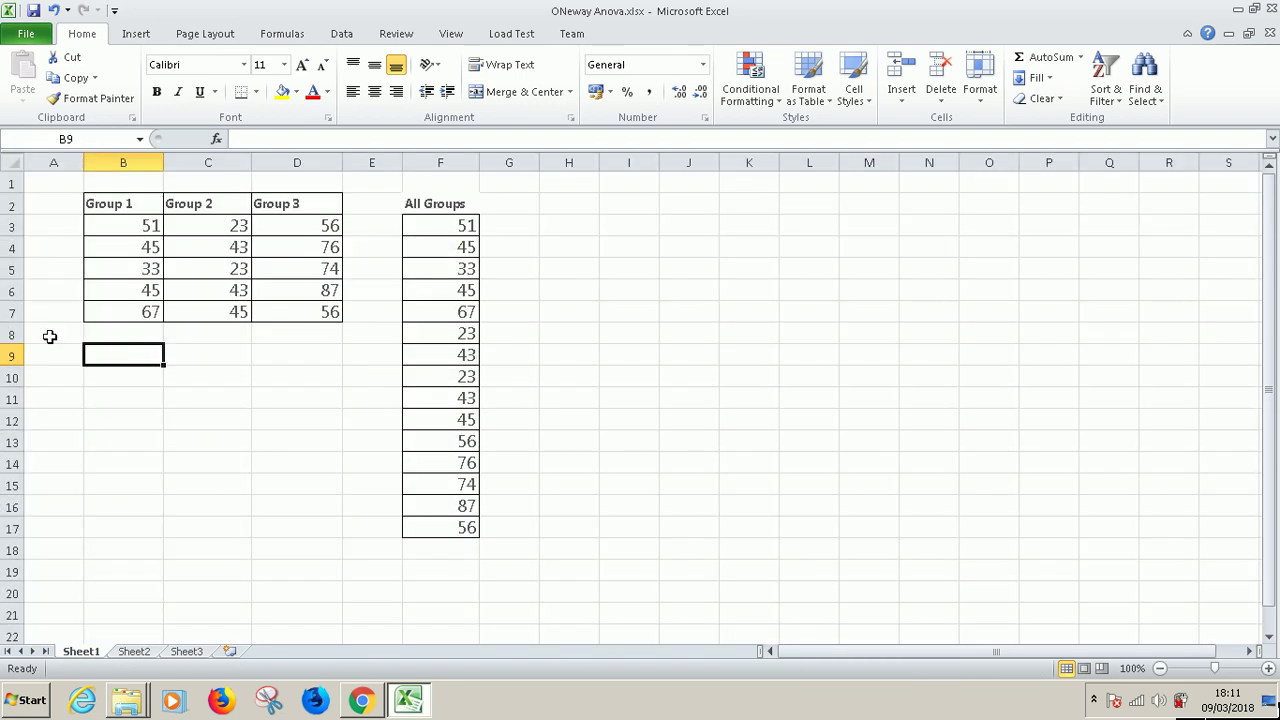
Step: Label A8:A9 and E18:E19 with SUM and MEAN, and narrow columns C and D
{"action": "left_click", "coordinate": [43, 336]}
{"action": "type", "text": "SUM"}
{"action": "key", "text": "Return"}
{"action": "type", "text": "MEAN"}
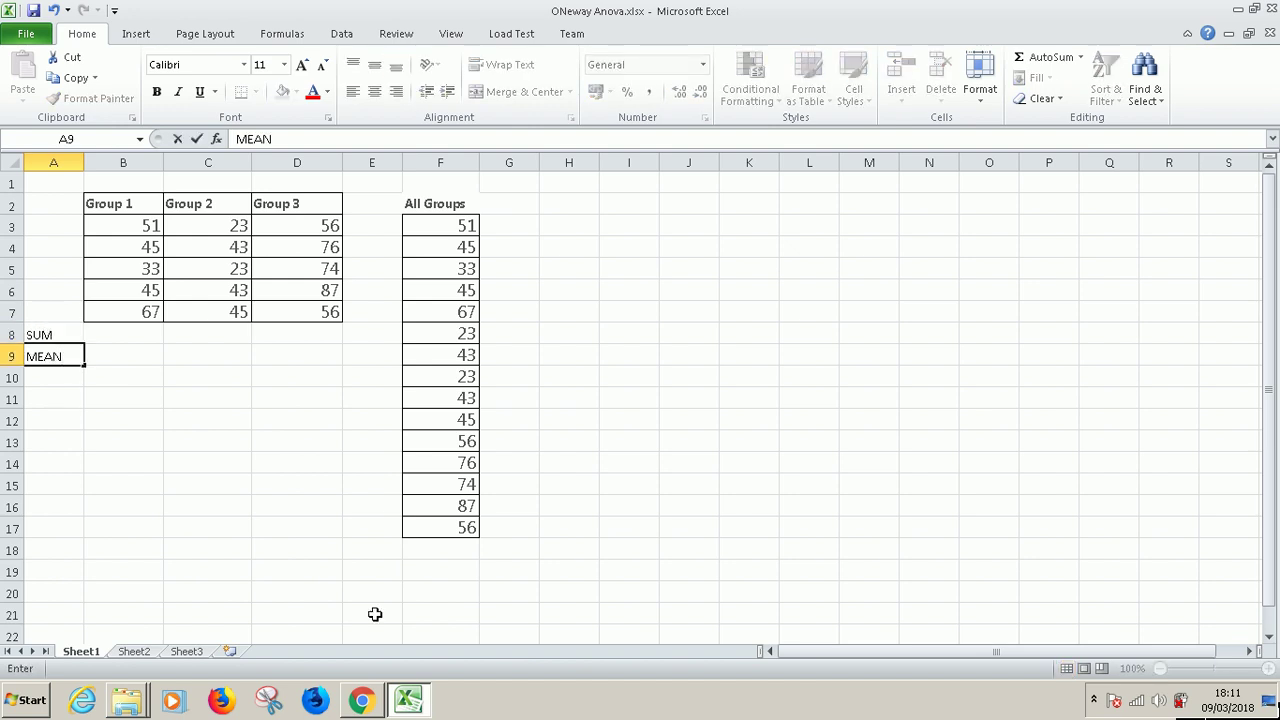
{"action": "left_click", "coordinate": [372, 552]}
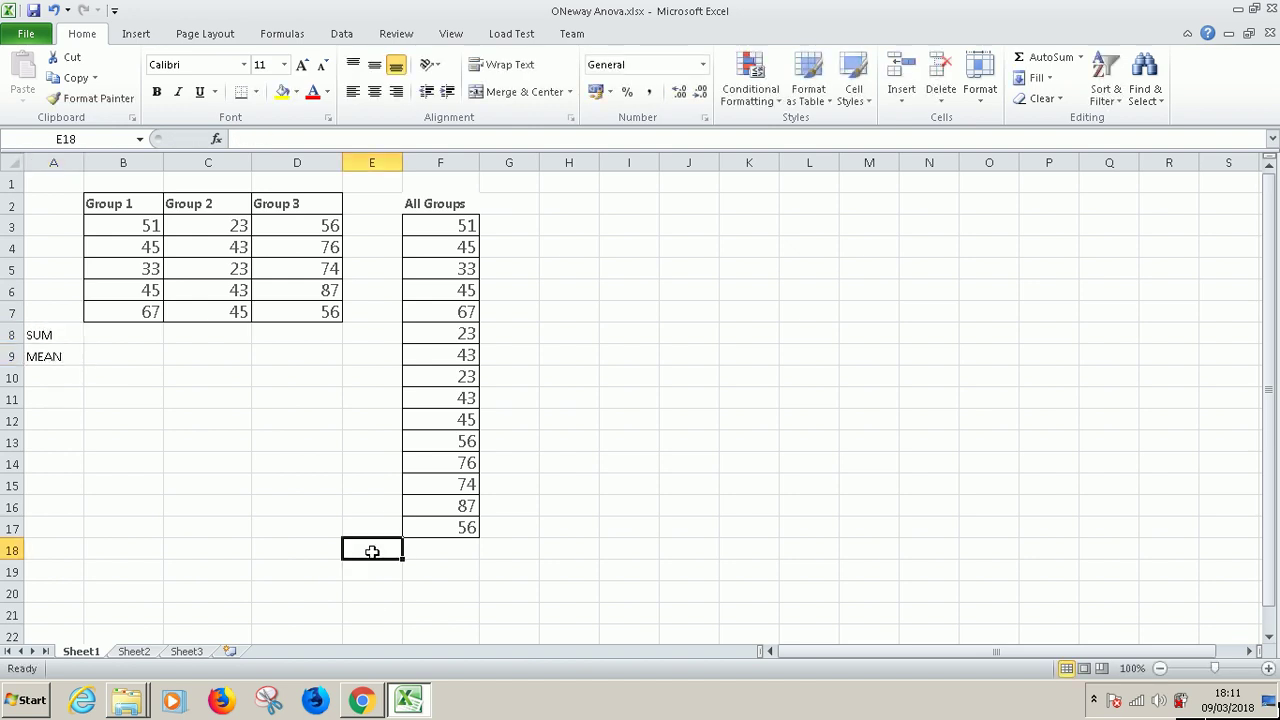
{"action": "type", "text": "TO"}
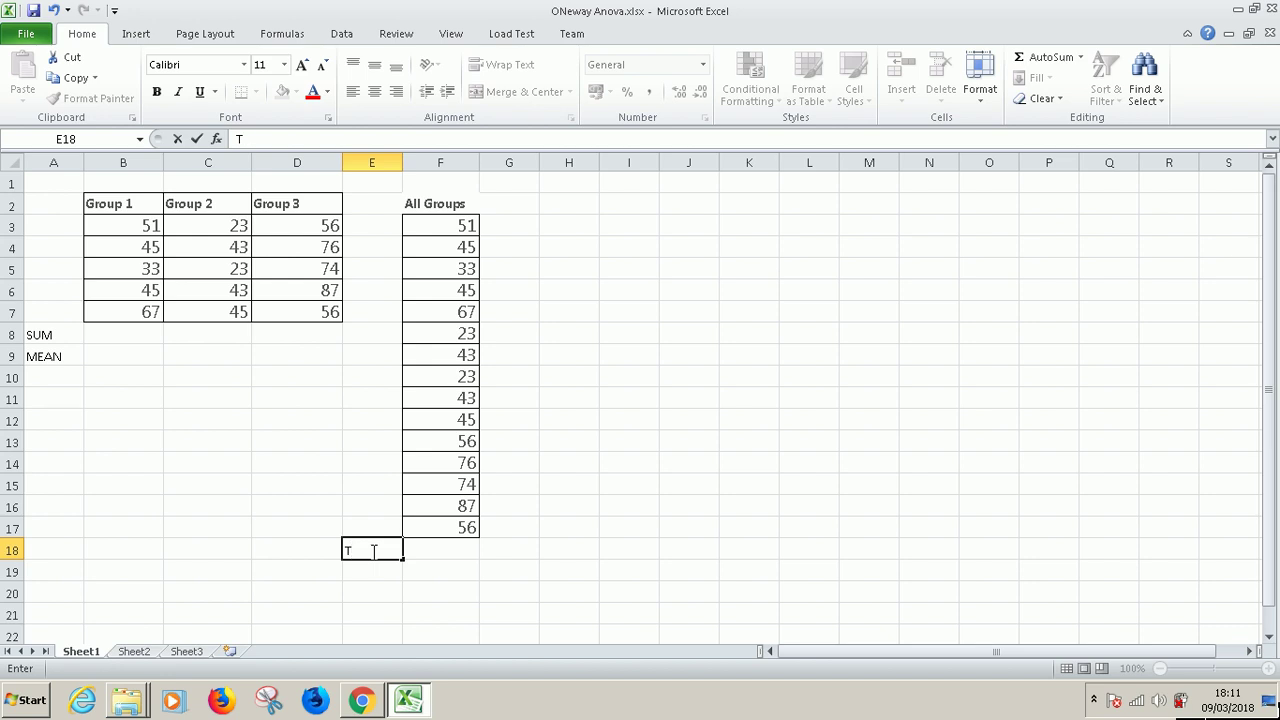
{"action": "type", "text": "SUM"}
{"action": "key", "text": "Return"}
{"action": "type", "text": "MEAN"}
{"action": "left_click", "coordinate": [666, 414]}
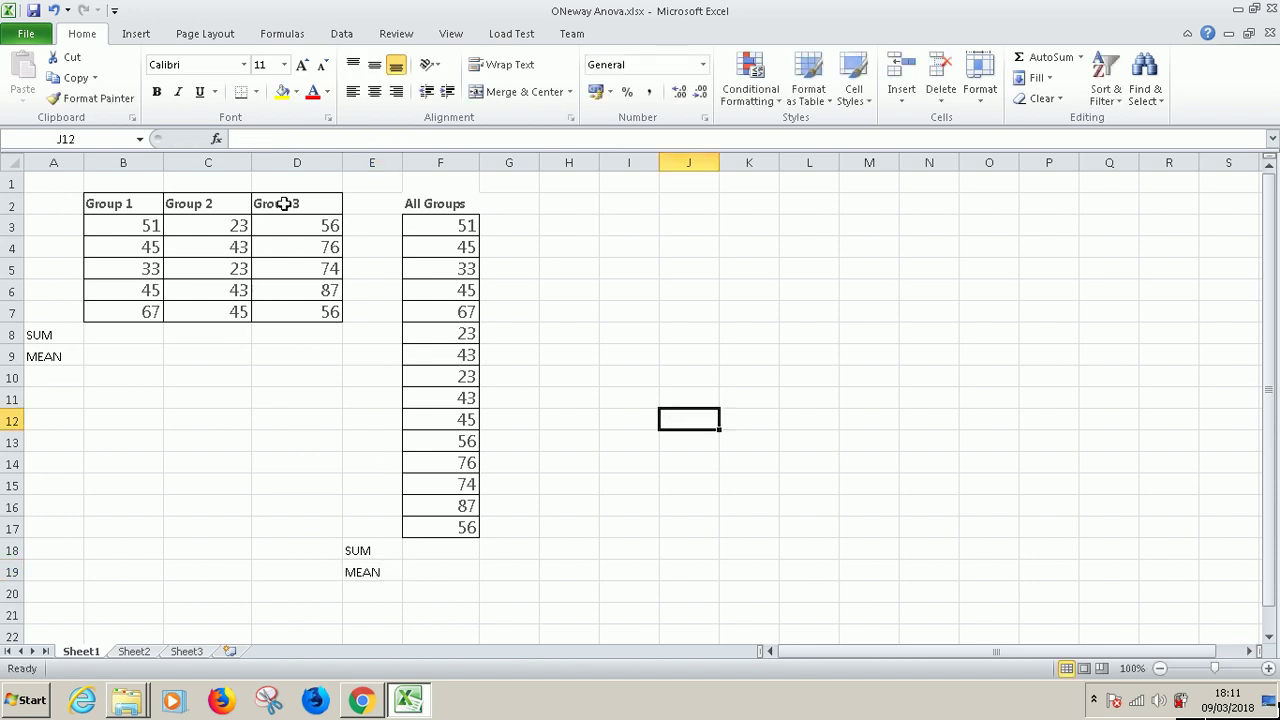
{"action": "left_click_drag", "start_coordinate": [255, 161], "coordinate": [246, 162]}
{"action": "left_click_drag", "start_coordinate": [336, 166], "coordinate": [240, 163]}
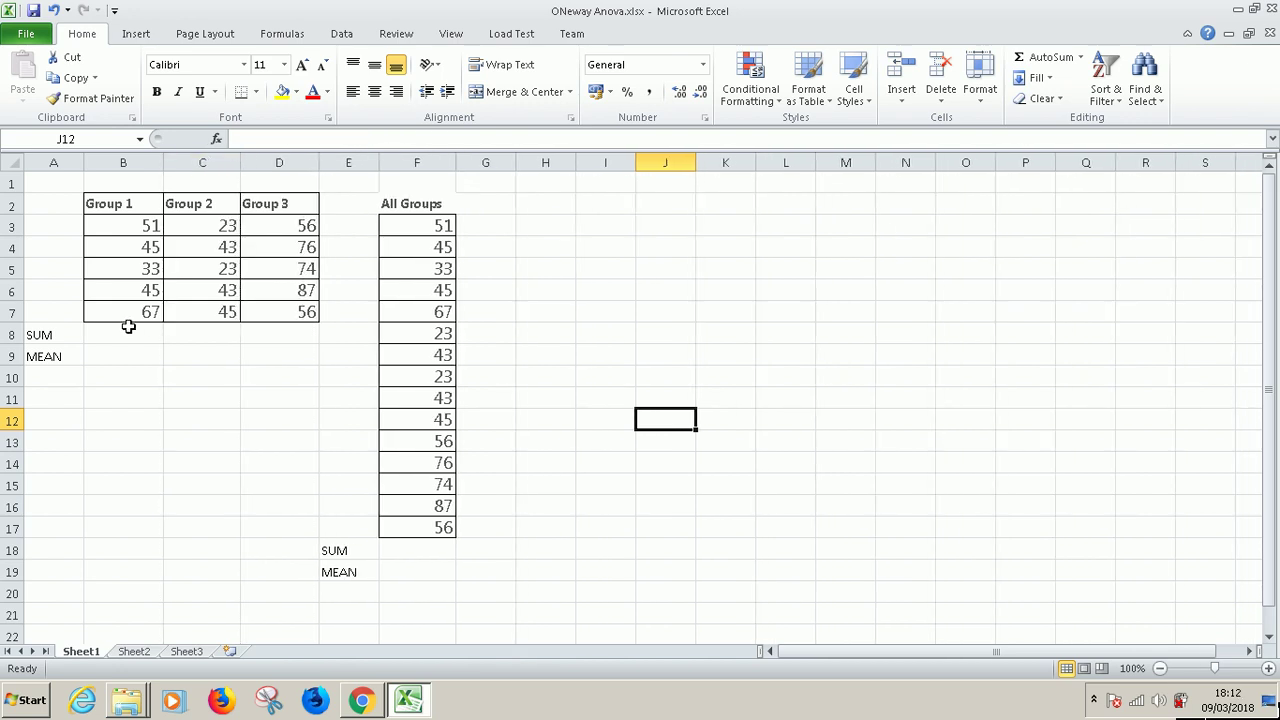
Step: AutoSum Group 1's values B3:B7 into B8, giving 241
{"action": "left_click", "coordinate": [128, 333]}
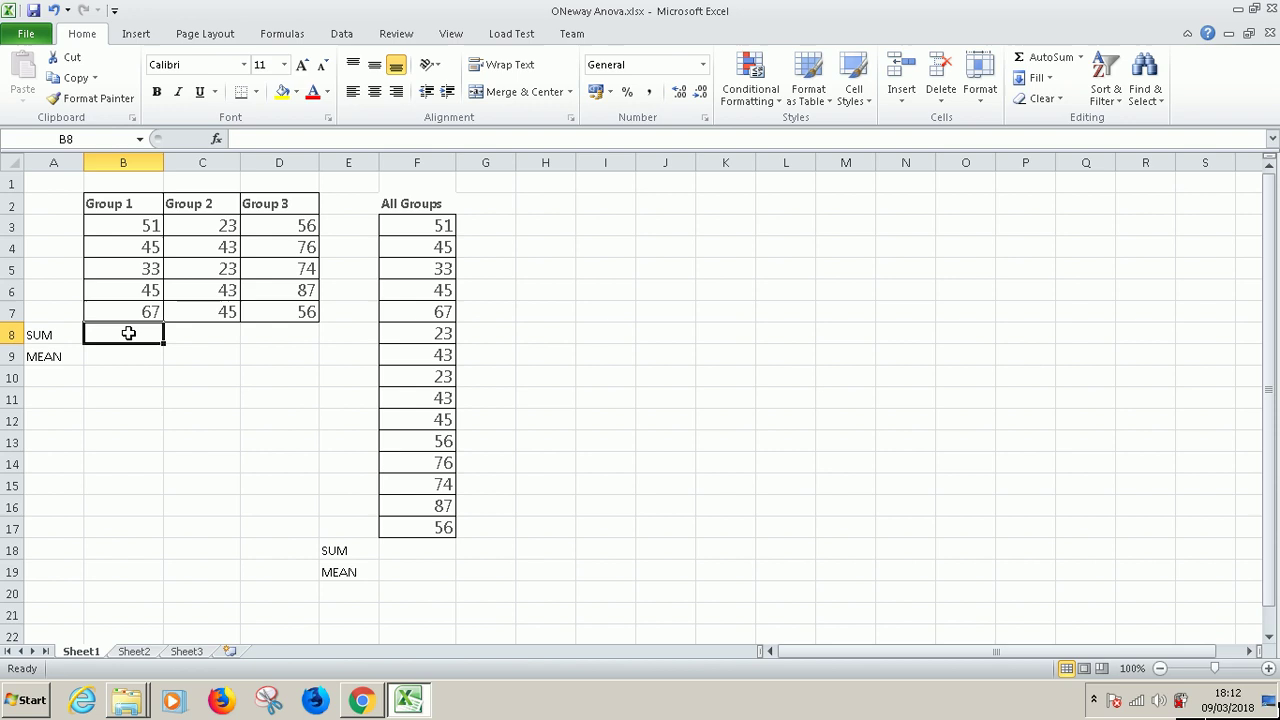
{"action": "left_click", "coordinate": [1040, 66]}
{"action": "key", "text": "Return"}
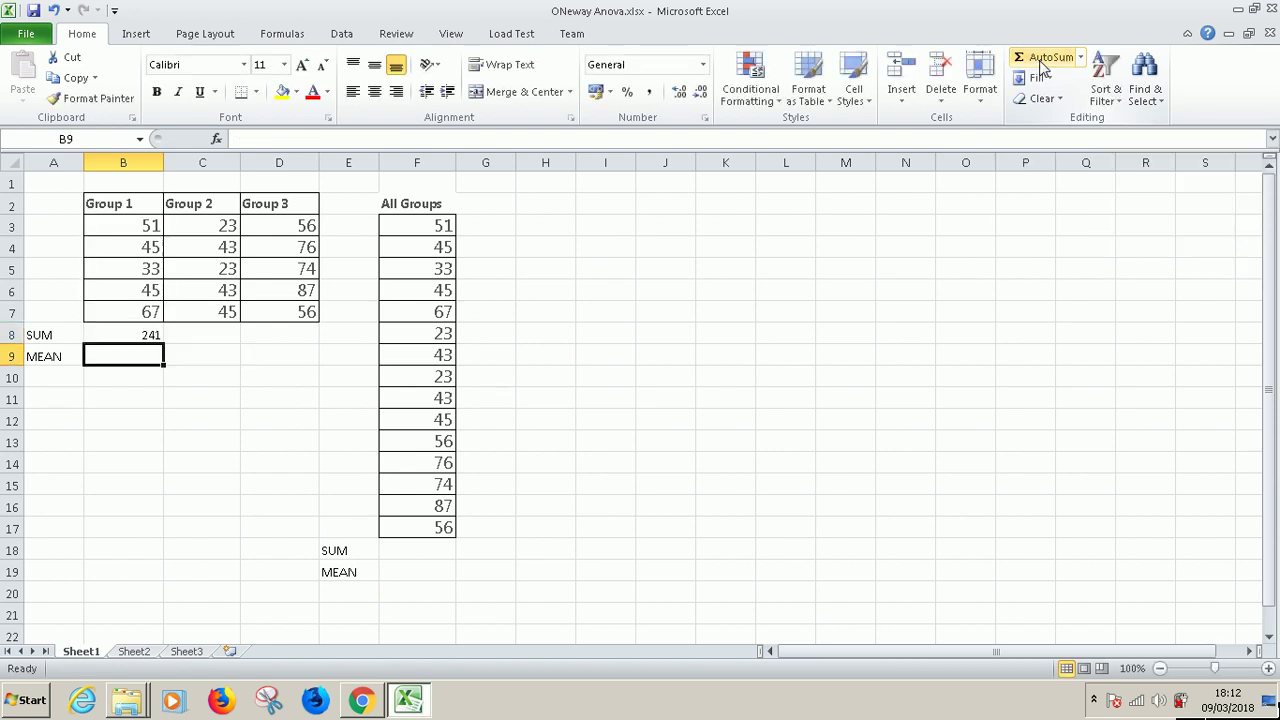
{"action": "double_click", "coordinate": [137, 336]}
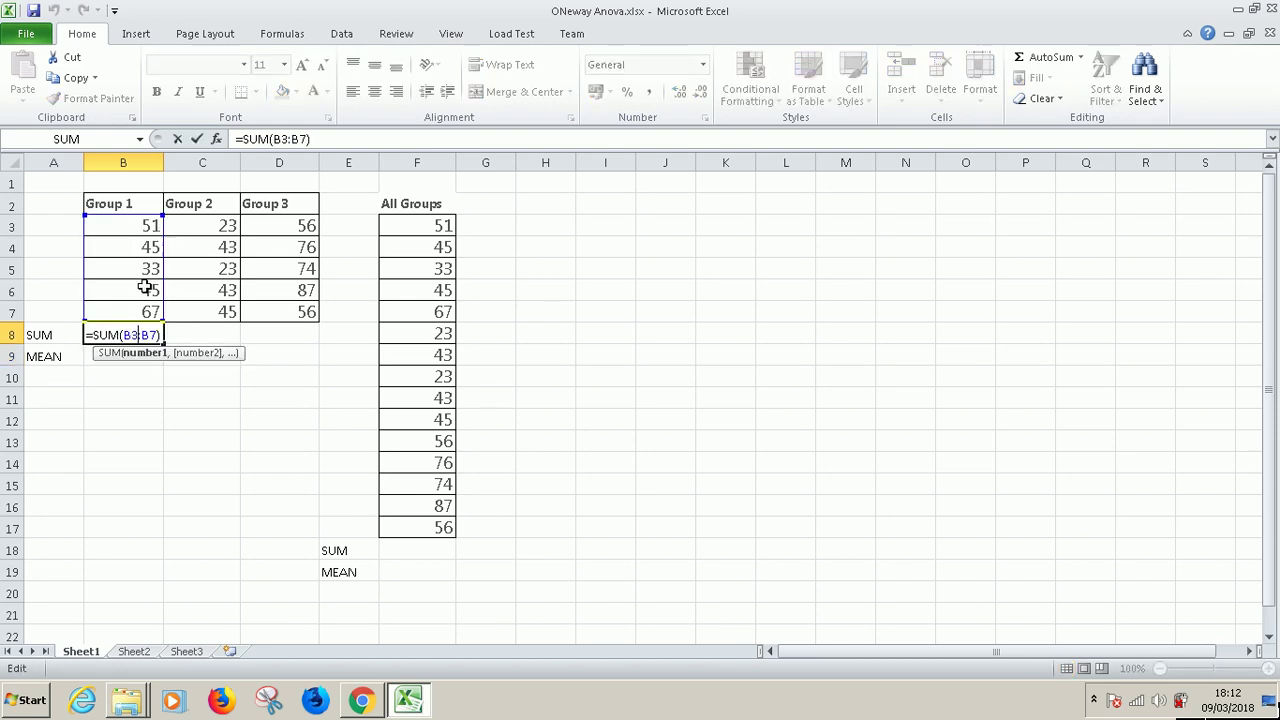
{"action": "key", "text": "Escape"}
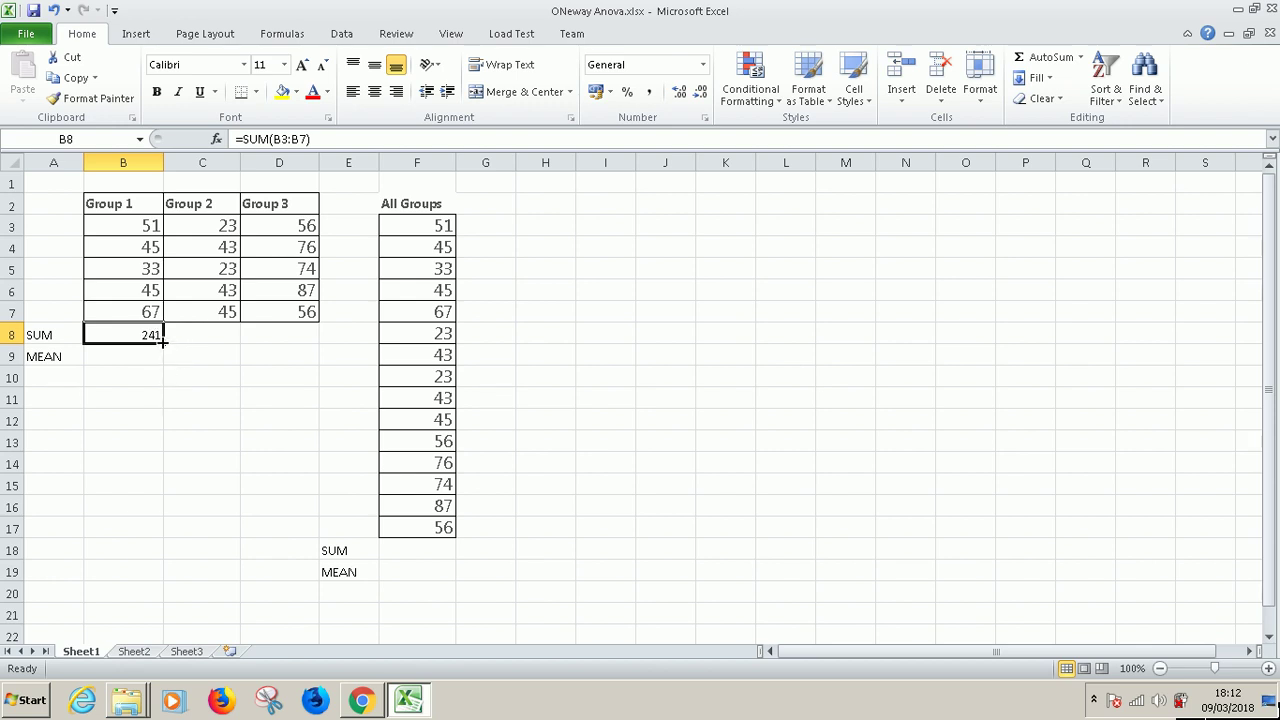
Step: Fill the sum formula across to C8 and D8, giving 177 and 349
{"action": "left_click_drag", "start_coordinate": [163, 341], "coordinate": [290, 349]}
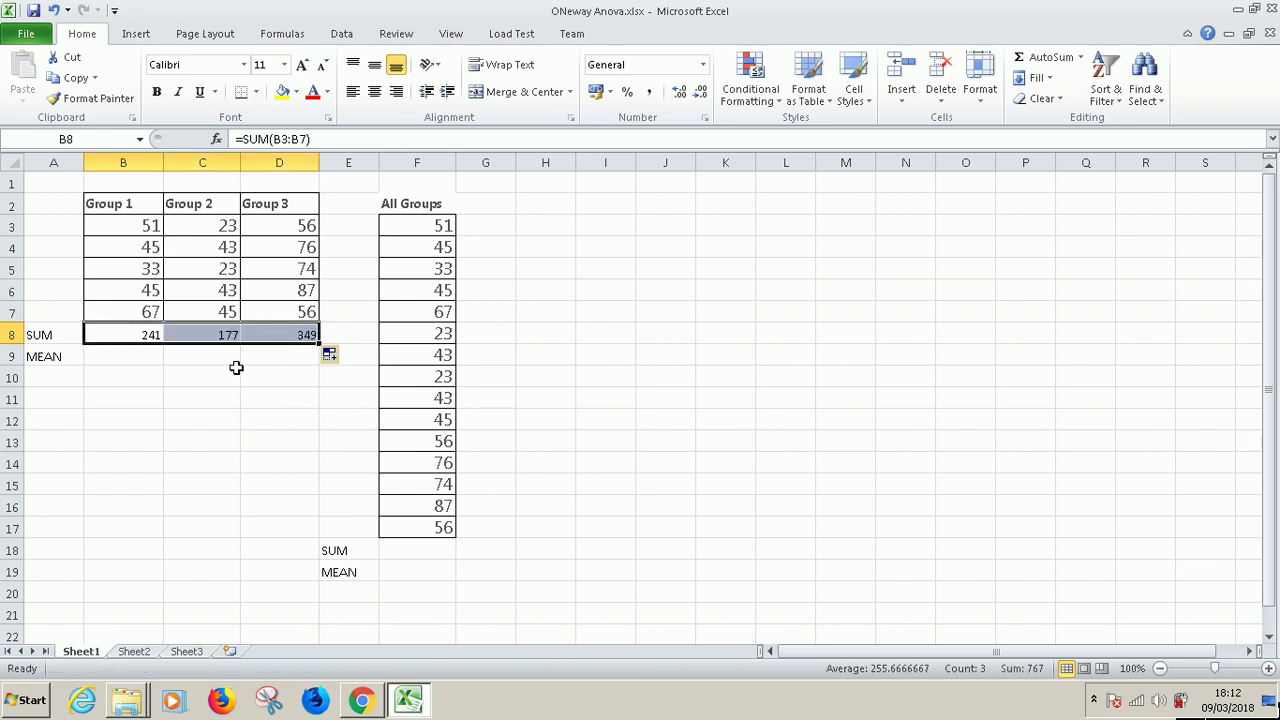
{"action": "left_click", "coordinate": [142, 337]}
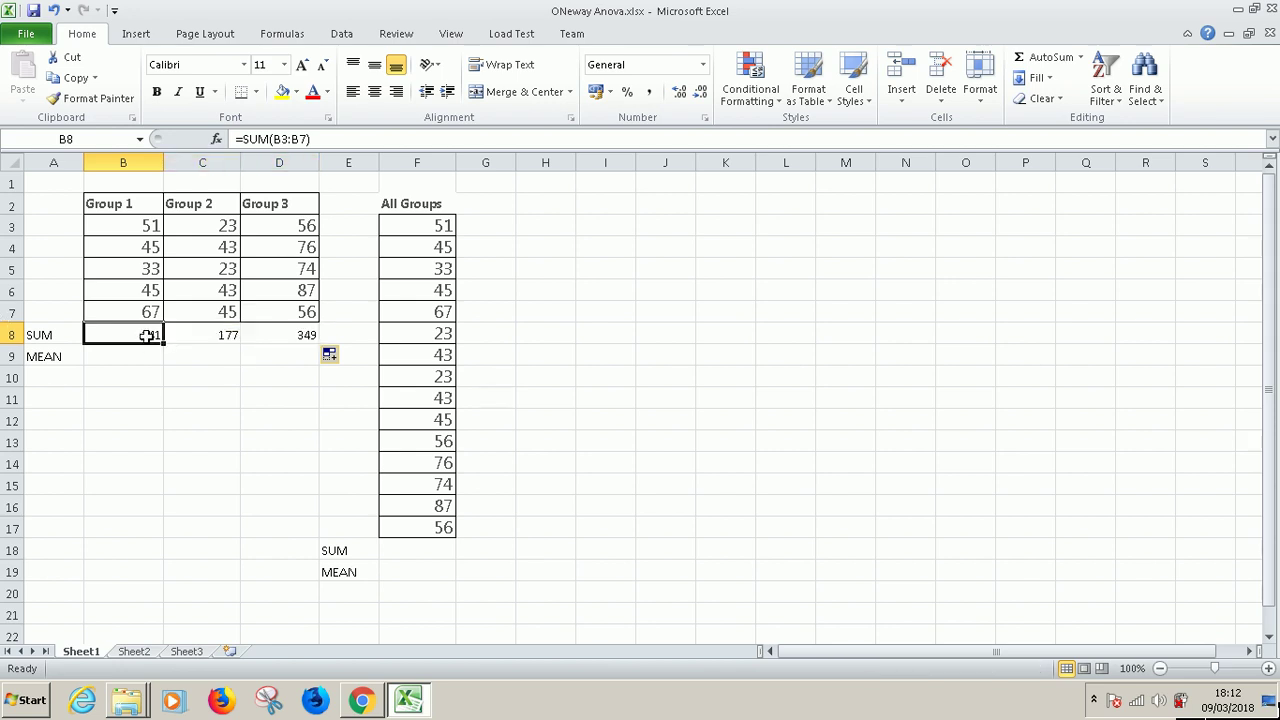
{"action": "left_click", "coordinate": [201, 334]}
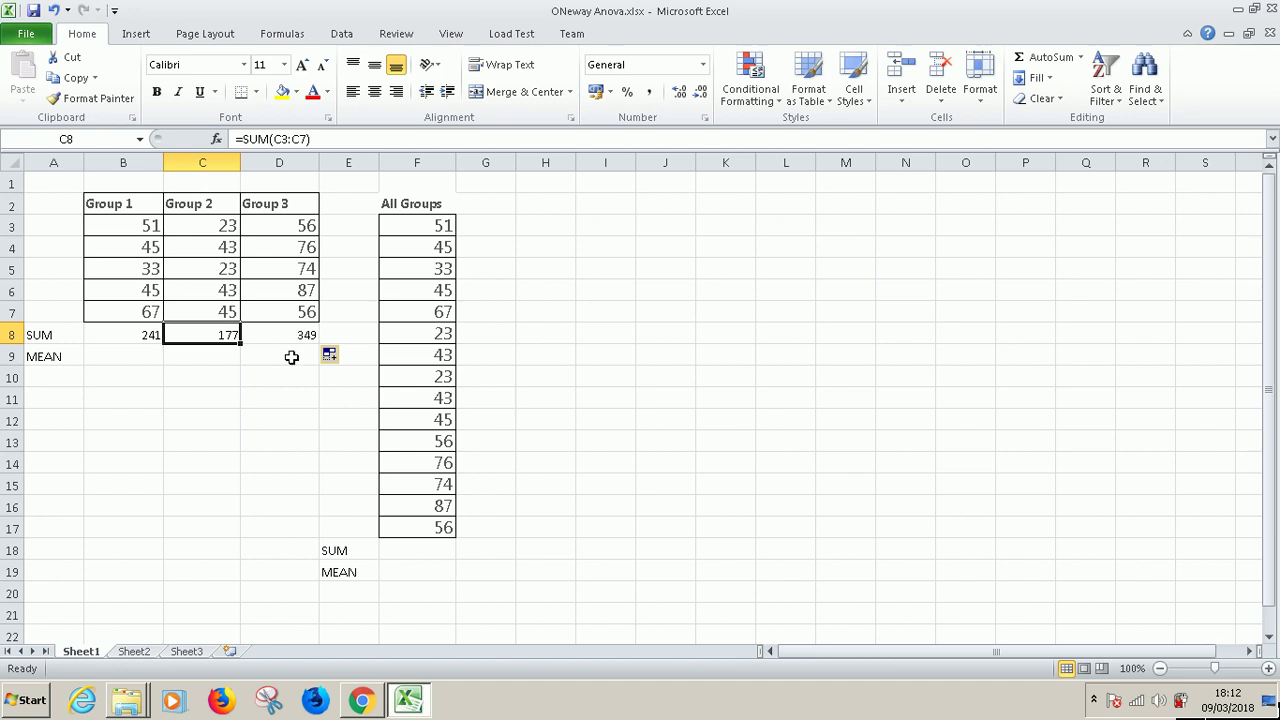
{"action": "left_click", "coordinate": [150, 337]}
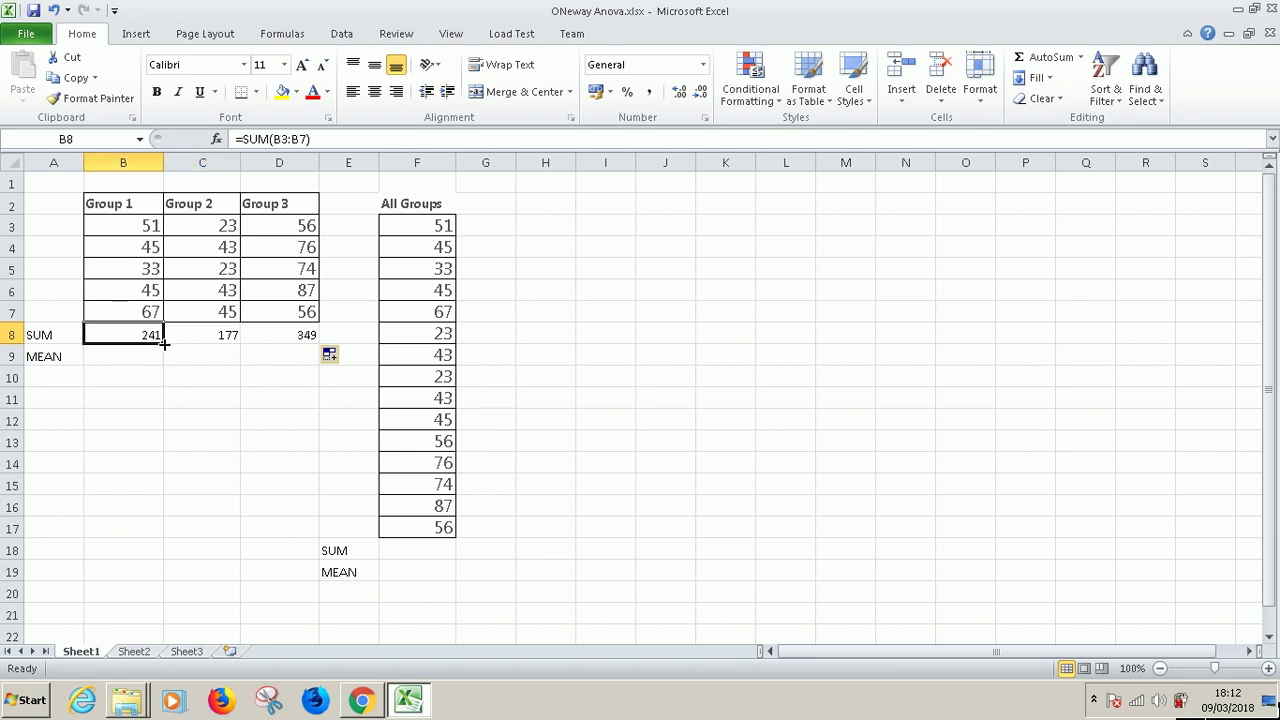
{"action": "left_click", "coordinate": [140, 356]}
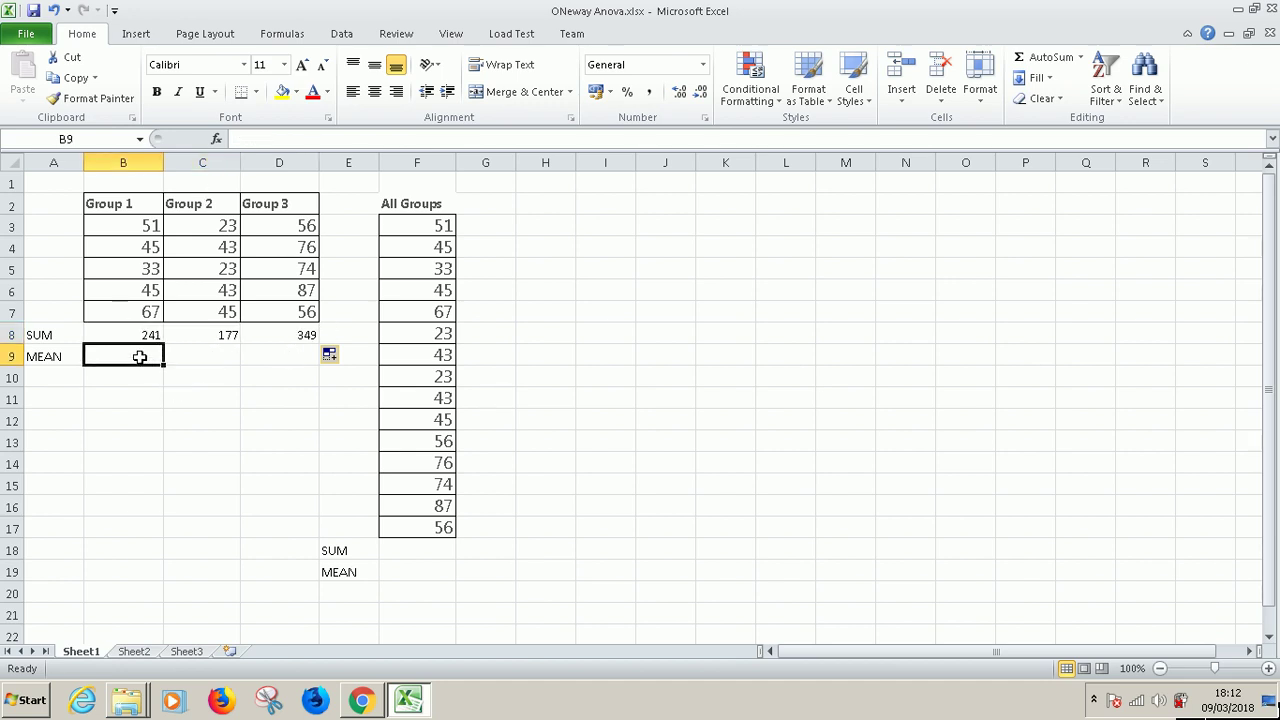
Step: Enter =AVERAGE(B3:B7) in B9 so Group 1's mean shows 48.2
{"action": "type", "text": "="}
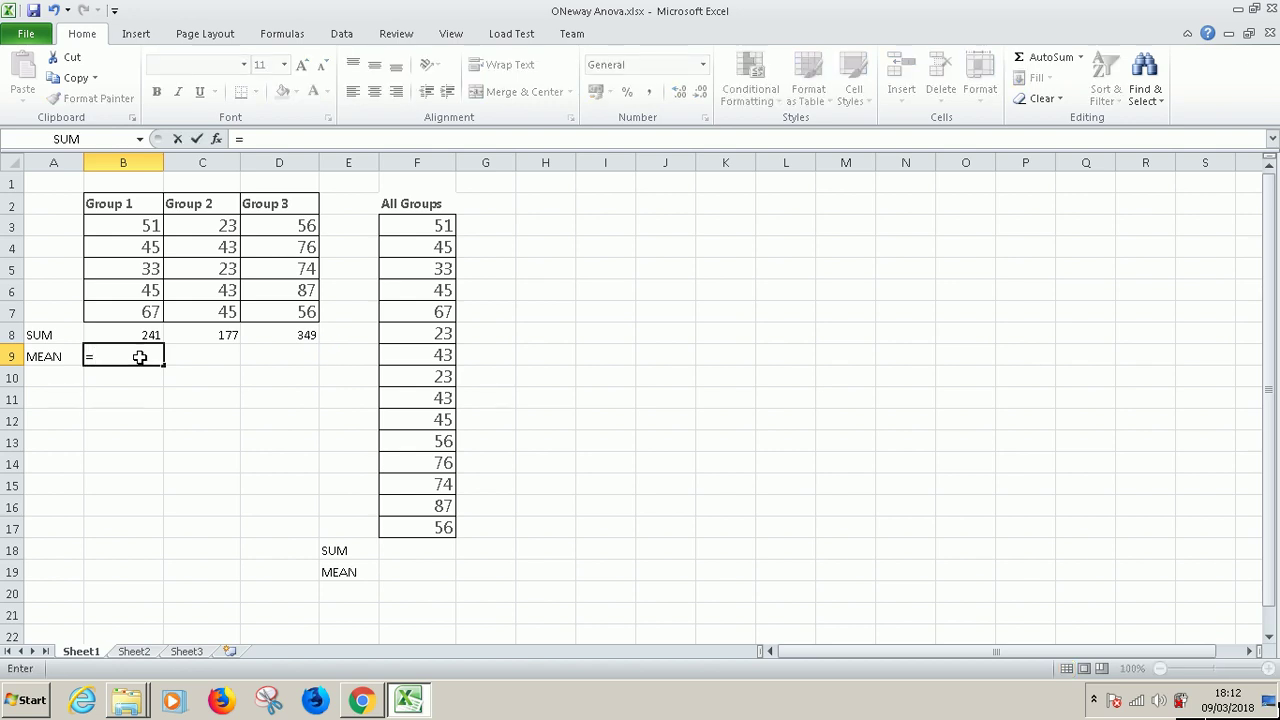
{"action": "key", "text": "BackSpace"}
{"action": "type", "text": "=AVER"}
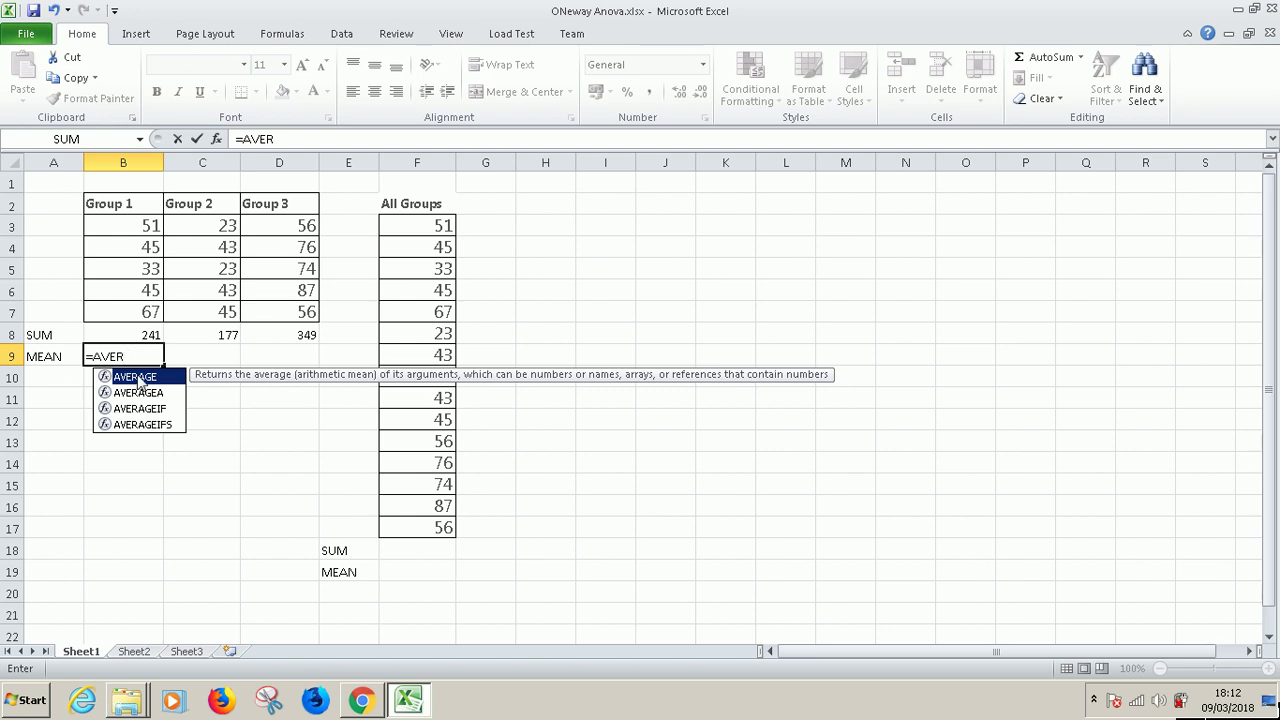
{"action": "double_click", "coordinate": [138, 377]}
{"action": "left_click", "coordinate": [150, 225]}
{"action": "left_click_drag", "start_coordinate": [150, 225], "coordinate": [148, 312]}
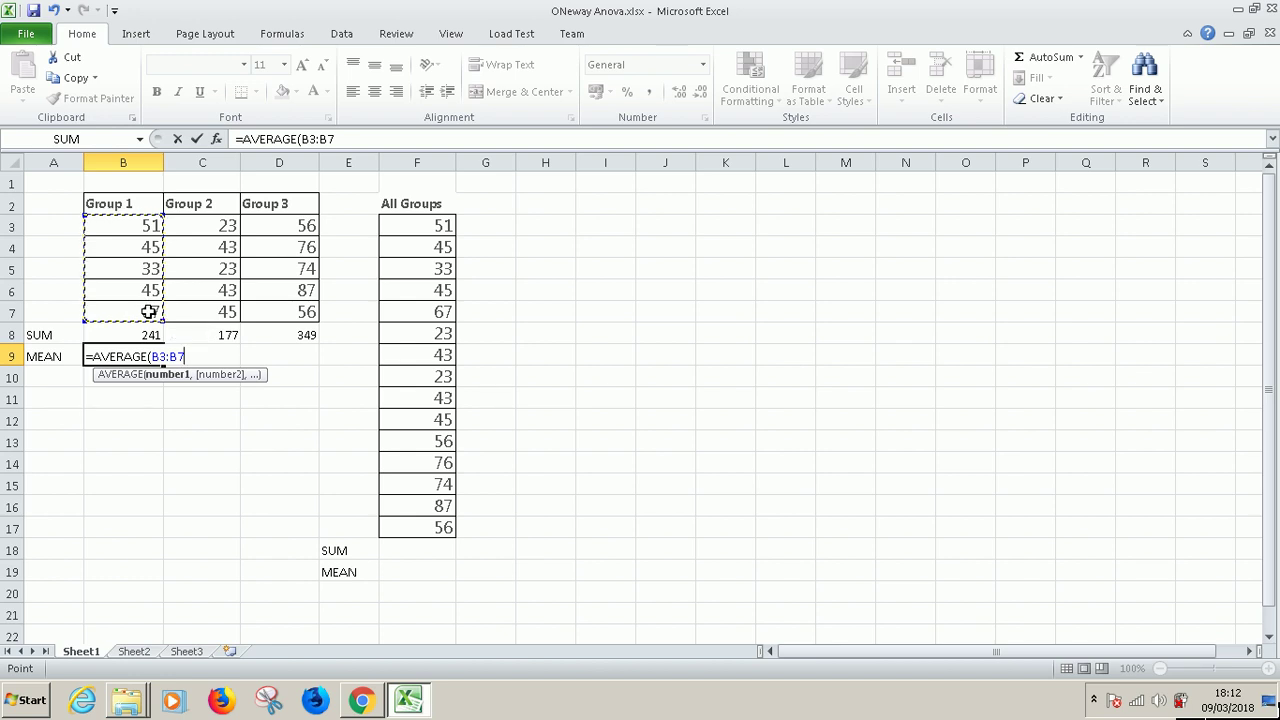
{"action": "type", "text": ")"}
{"action": "key", "text": "Return"}
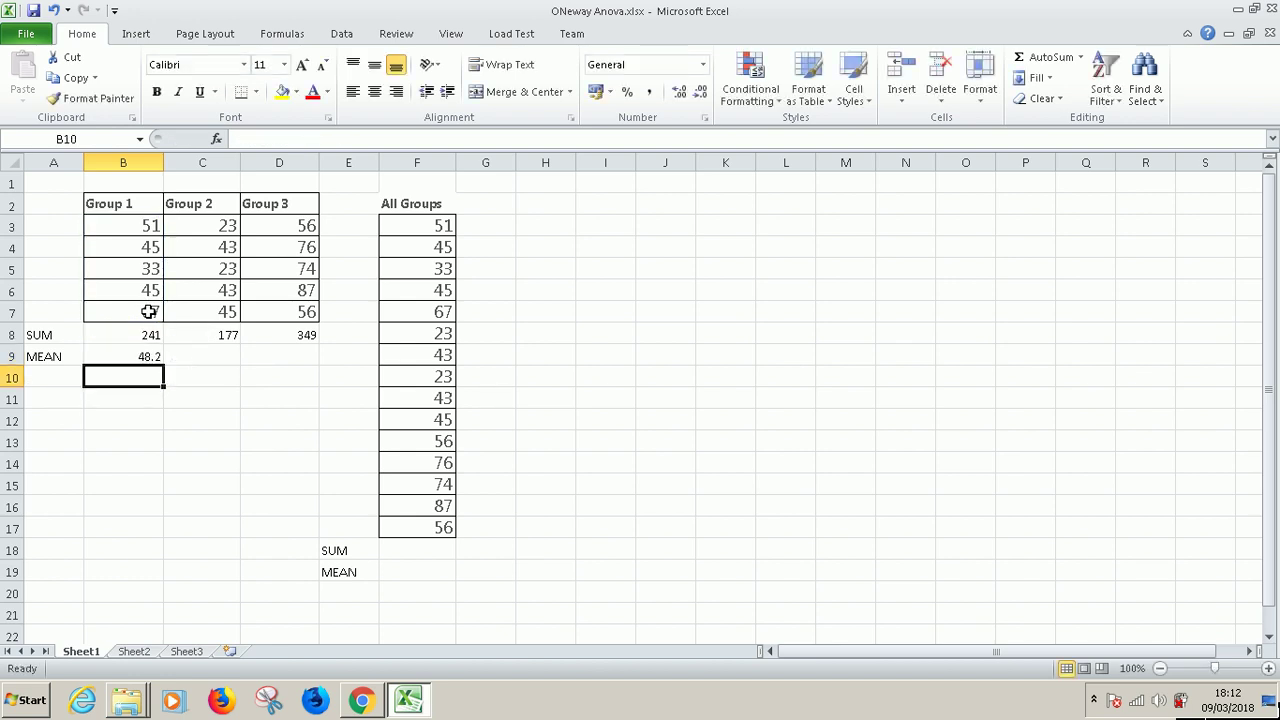
{"action": "left_click", "coordinate": [210, 356]}
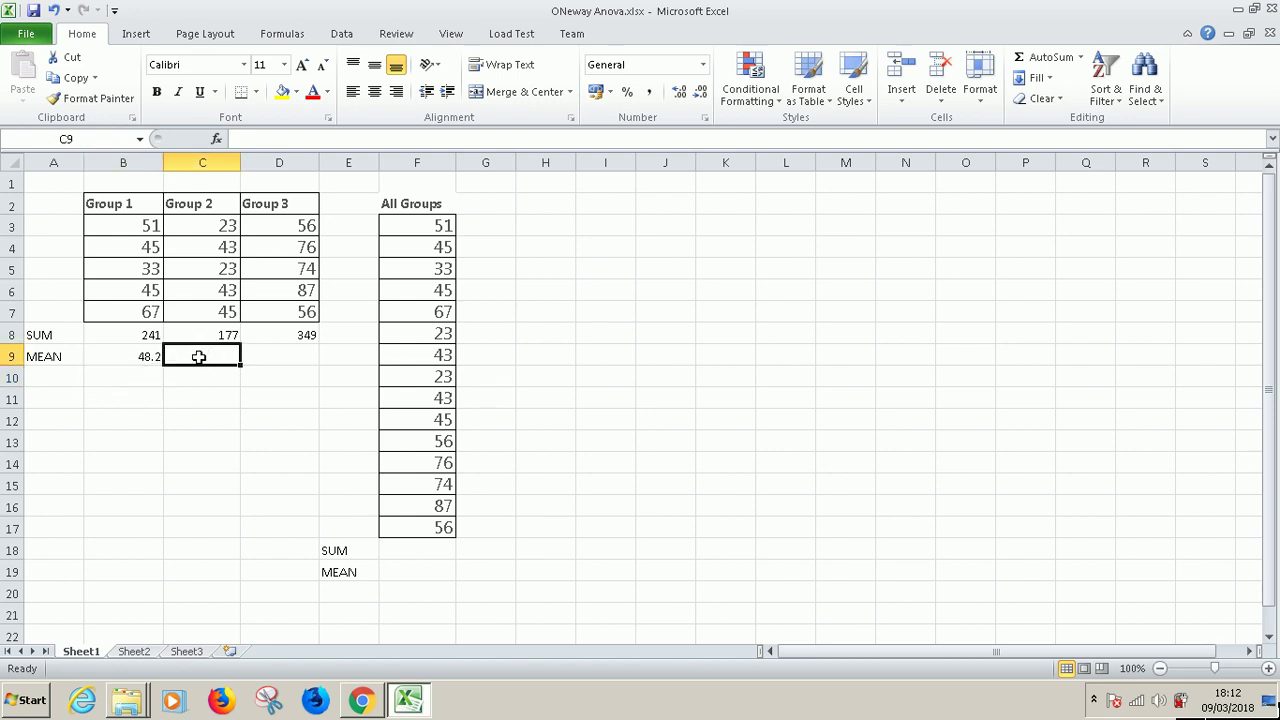
Step: Insert an AutoSum average in C9 over C3:C7, giving Group 2's mean of 35.4
{"action": "left_click", "coordinate": [1081, 58]}
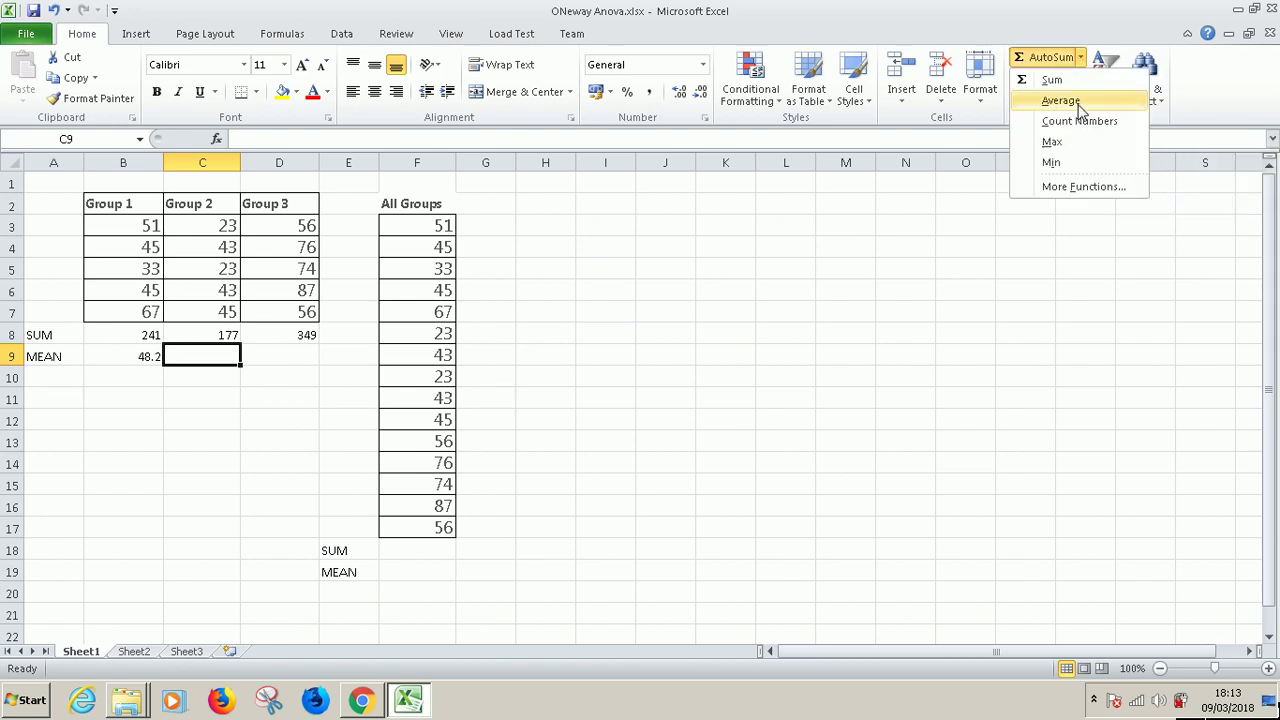
{"action": "left_click", "coordinate": [1074, 102]}
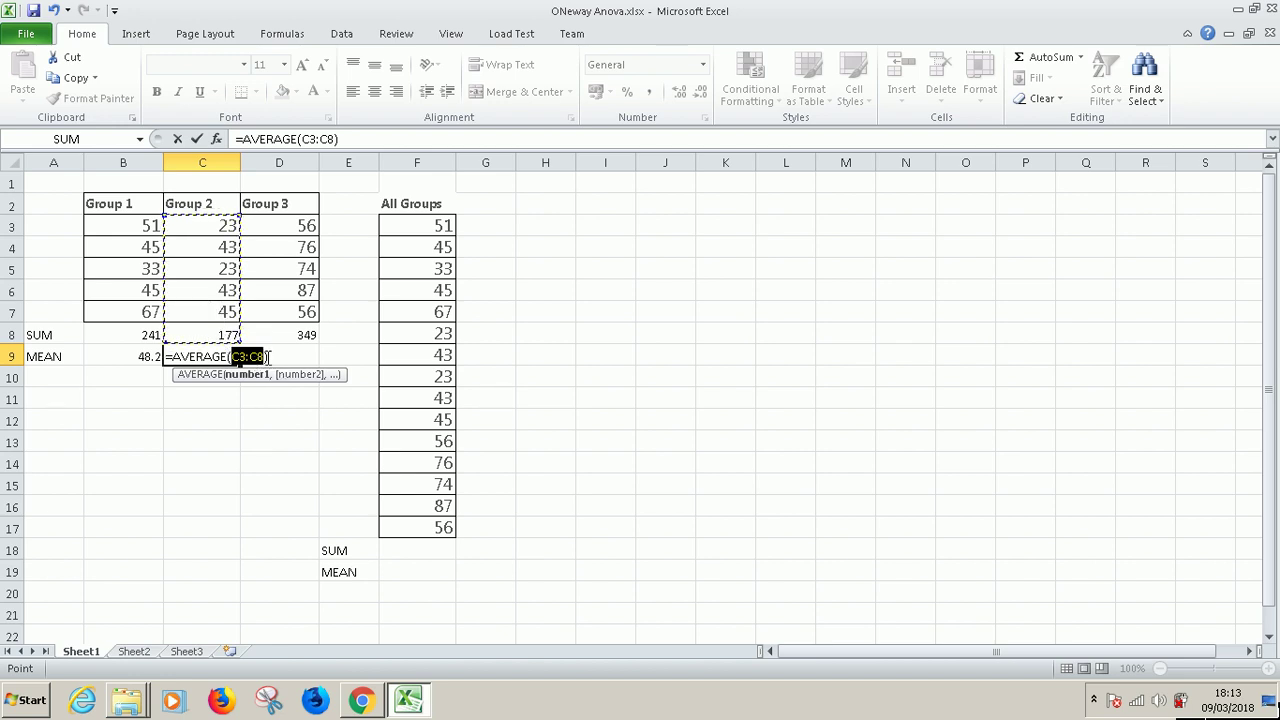
{"action": "left_click", "coordinate": [261, 356]}
{"action": "key", "text": "BackSpace"}
{"action": "type", "text": "7"}
{"action": "key", "text": "Return"}
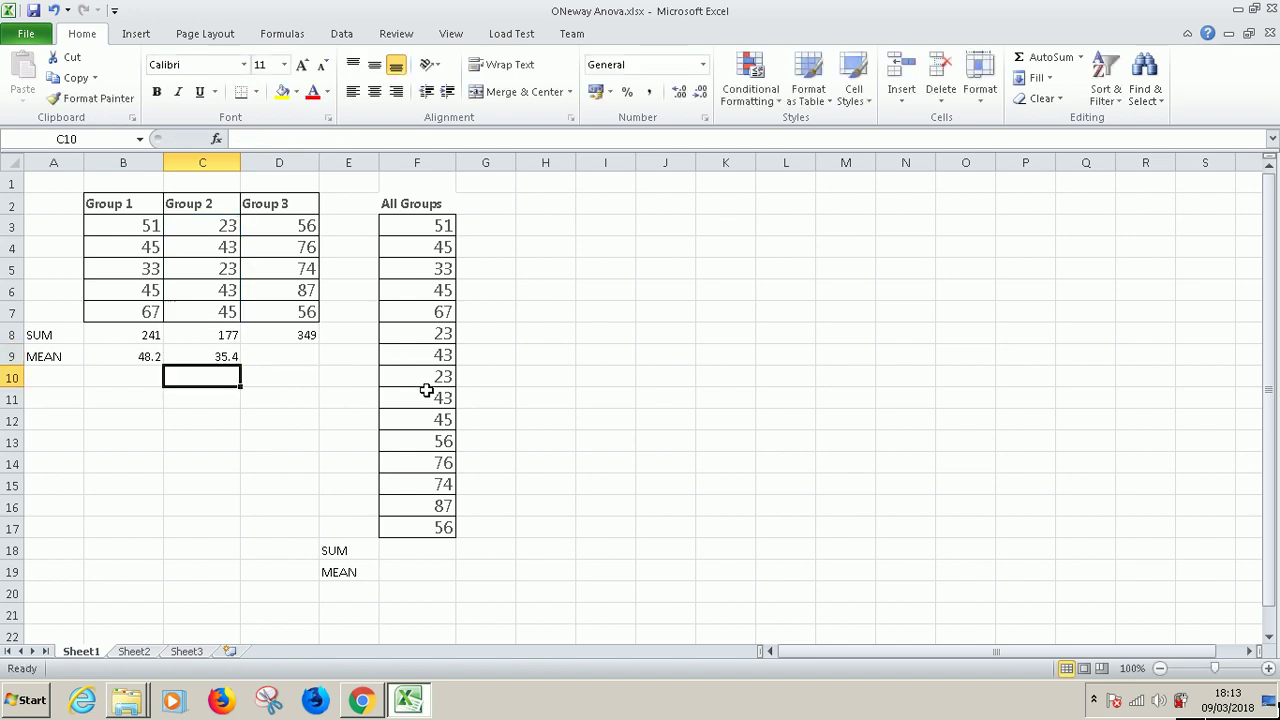
Step: Copy the C9 mean formula into D9 for Group 3's mean of 69.8
{"action": "left_click", "coordinate": [229, 358]}
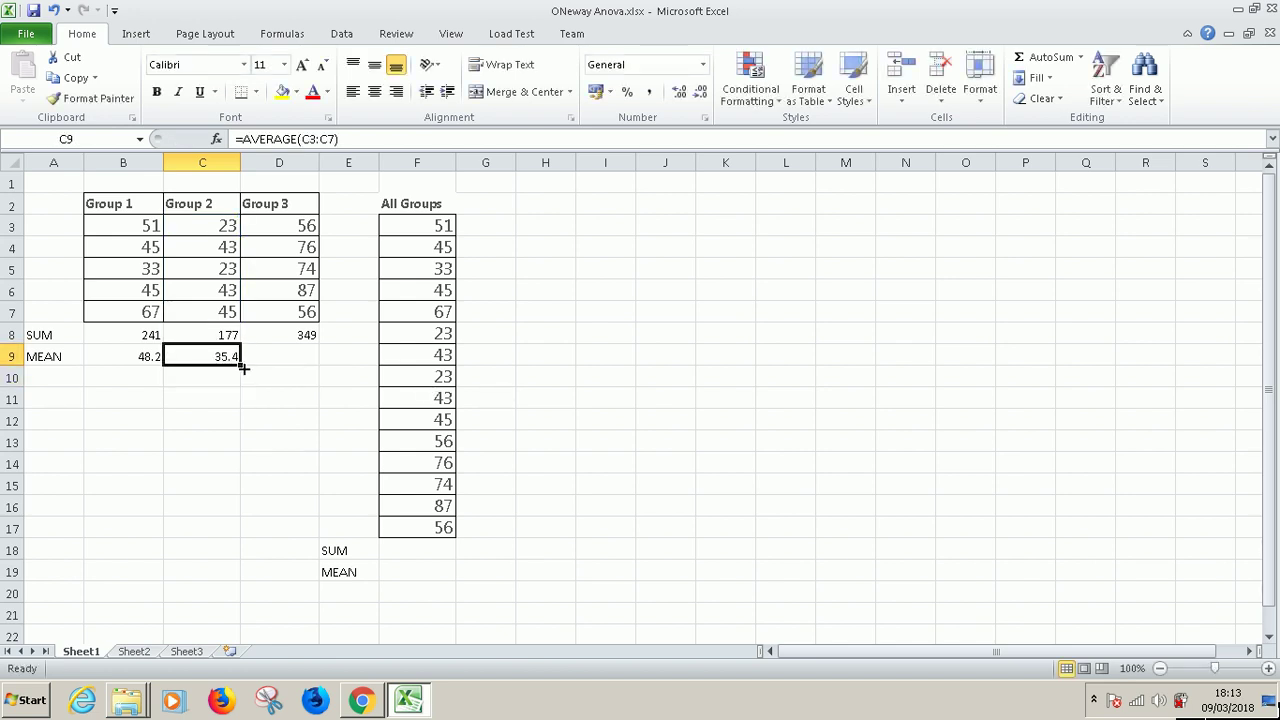
{"action": "mouse_move", "coordinate": [240, 369]}
{"action": "left_mouse_down"}
{"action": "mouse_move", "coordinate": [286, 371]}
{"action": "mouse_move", "coordinate": [243, 368]}
{"action": "left_mouse_up"}
{"action": "right_click", "coordinate": [217, 357]}
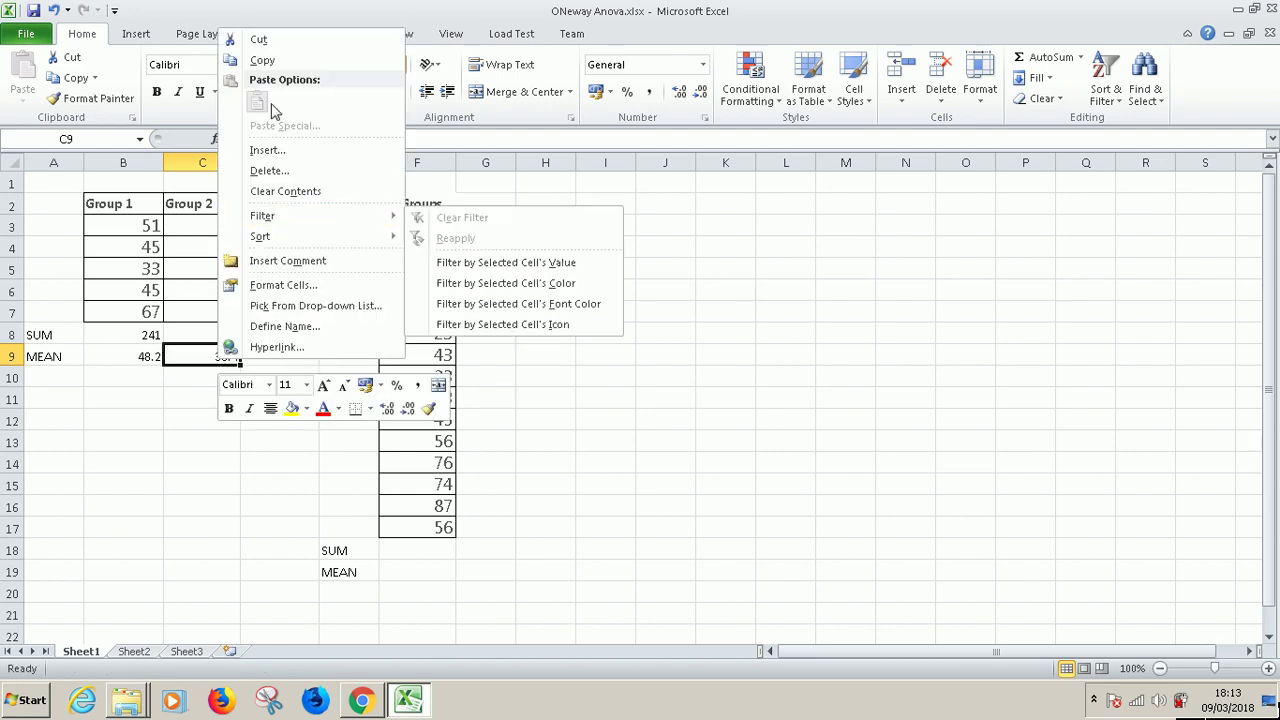
{"action": "left_click", "coordinate": [264, 61]}
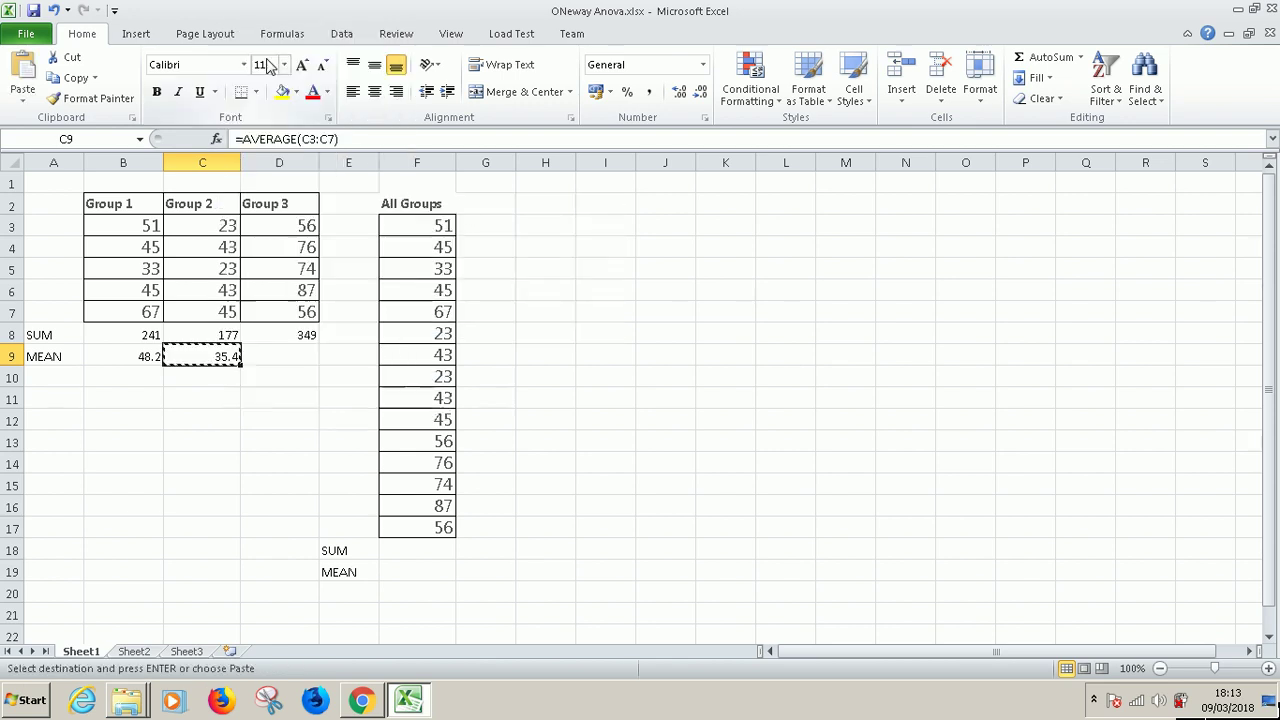
{"action": "left_click", "coordinate": [278, 357]}
{"action": "key", "text": "Return"}
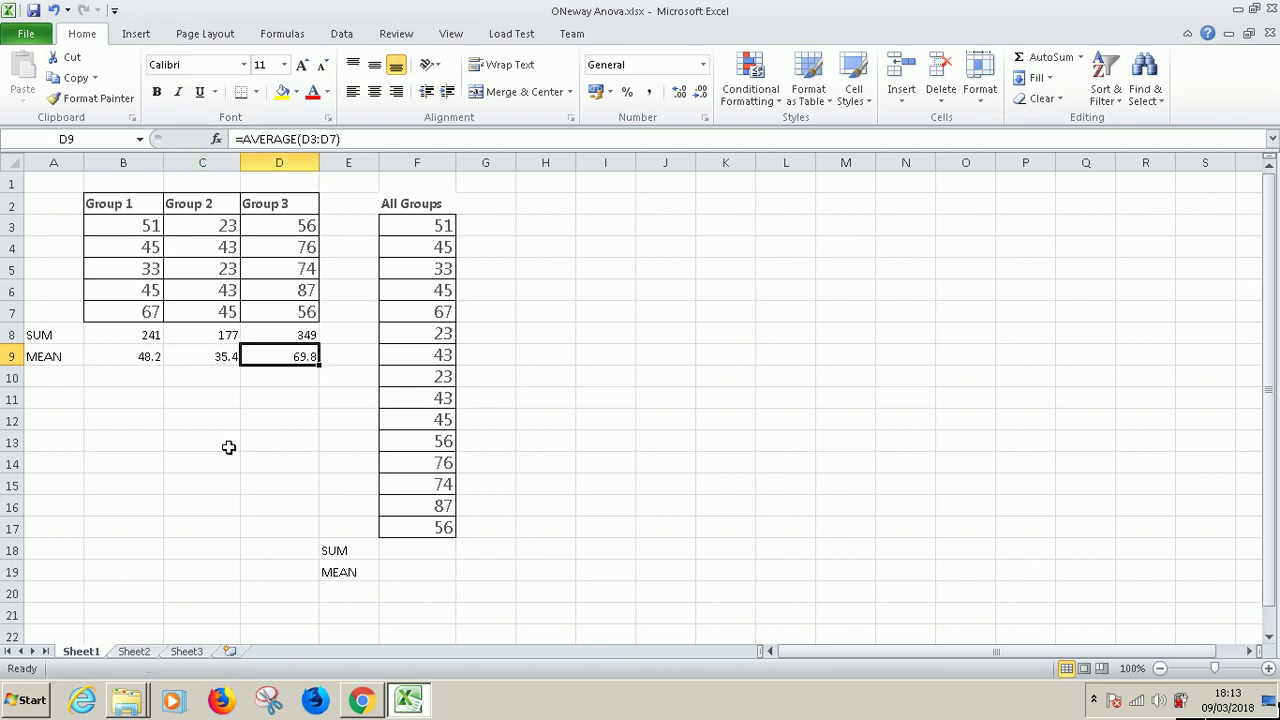
{"action": "left_click_drag", "start_coordinate": [32, 340], "coordinate": [263, 363]}
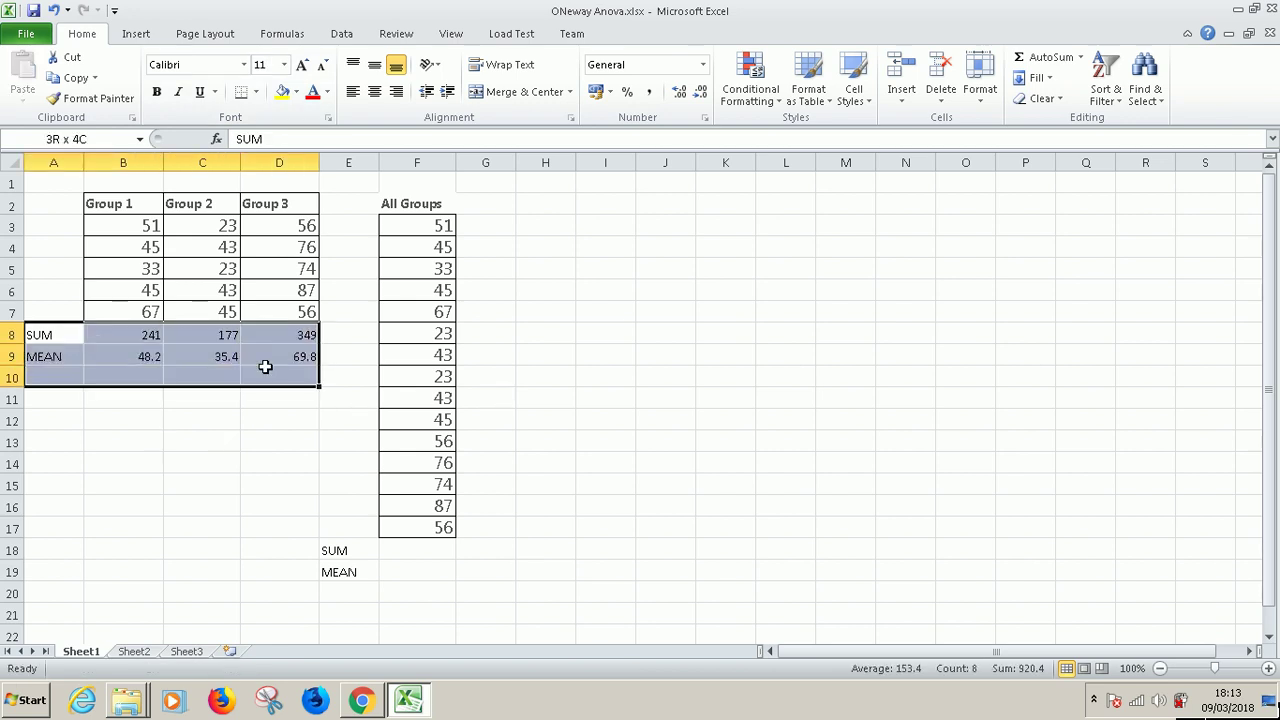
Step: Bold the SUM and MEAN rows and fill the Group 1–3 and All Groups headers grey
{"action": "left_click", "coordinate": [156, 91]}
{"action": "left_click", "coordinate": [191, 456]}
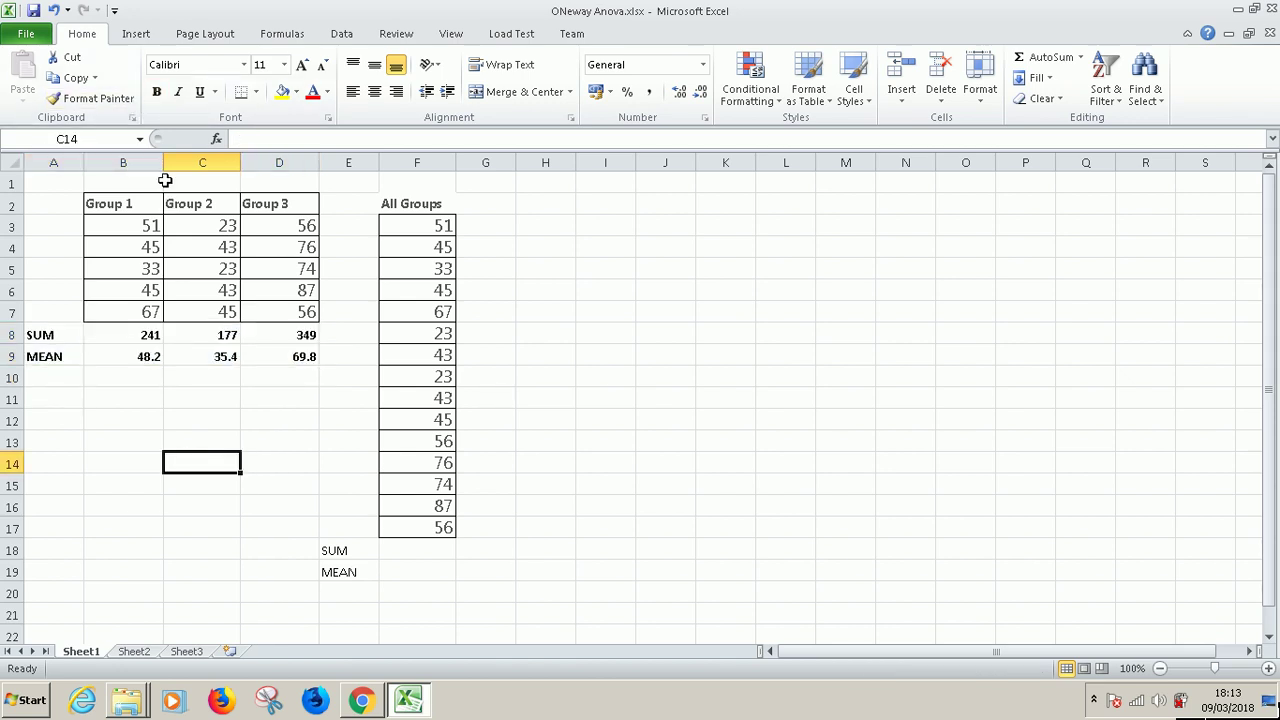
{"action": "left_click_drag", "start_coordinate": [134, 203], "coordinate": [260, 204]}
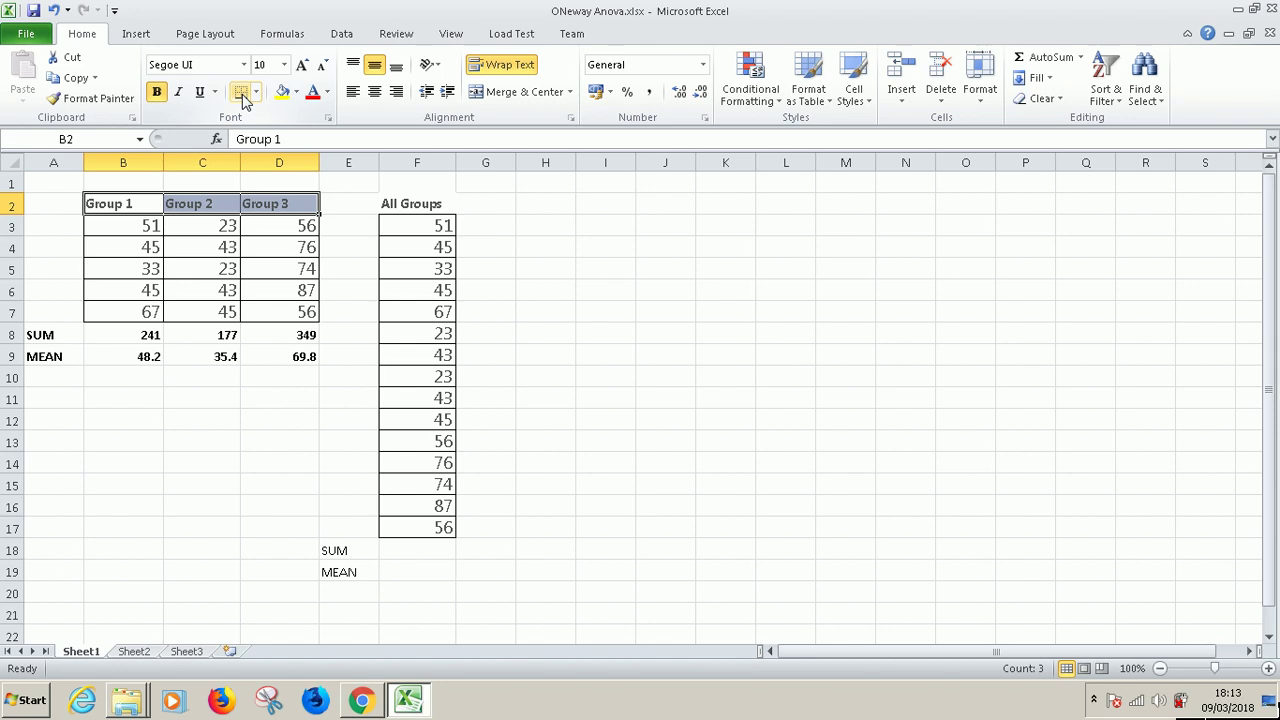
{"action": "left_click", "coordinate": [296, 91]}
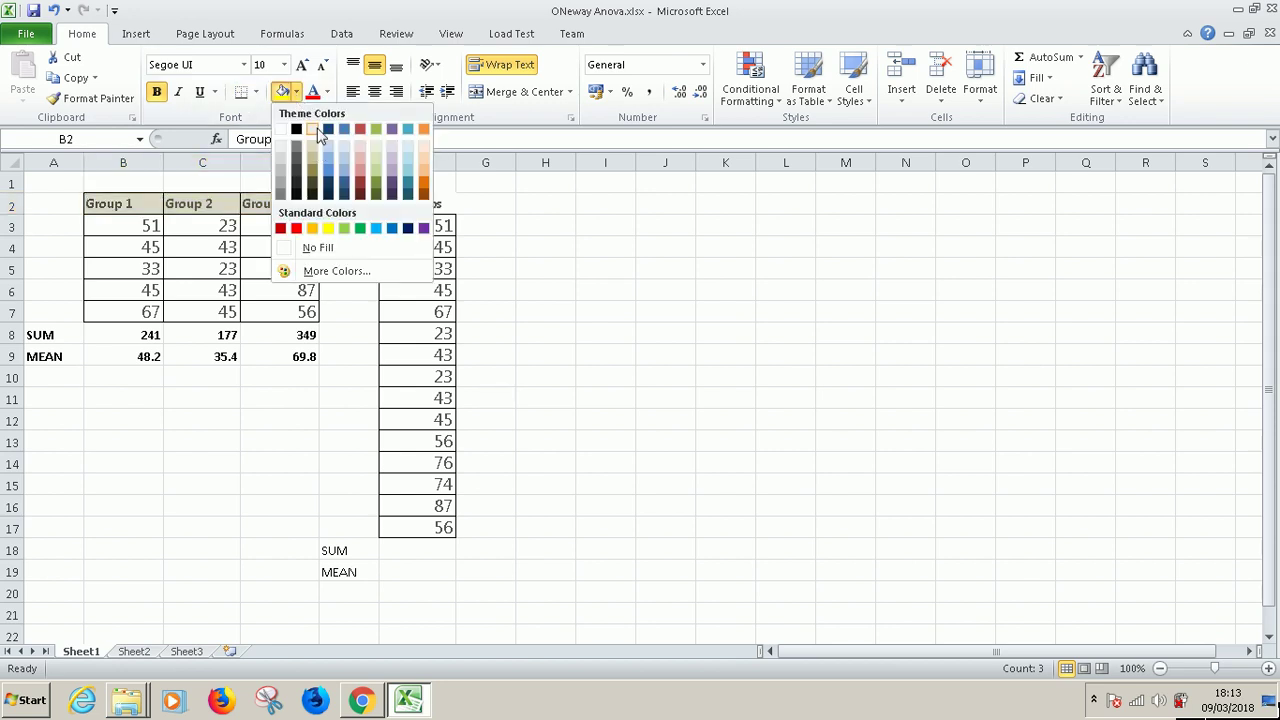
{"action": "left_click", "coordinate": [280, 145]}
{"action": "left_click", "coordinate": [405, 205]}
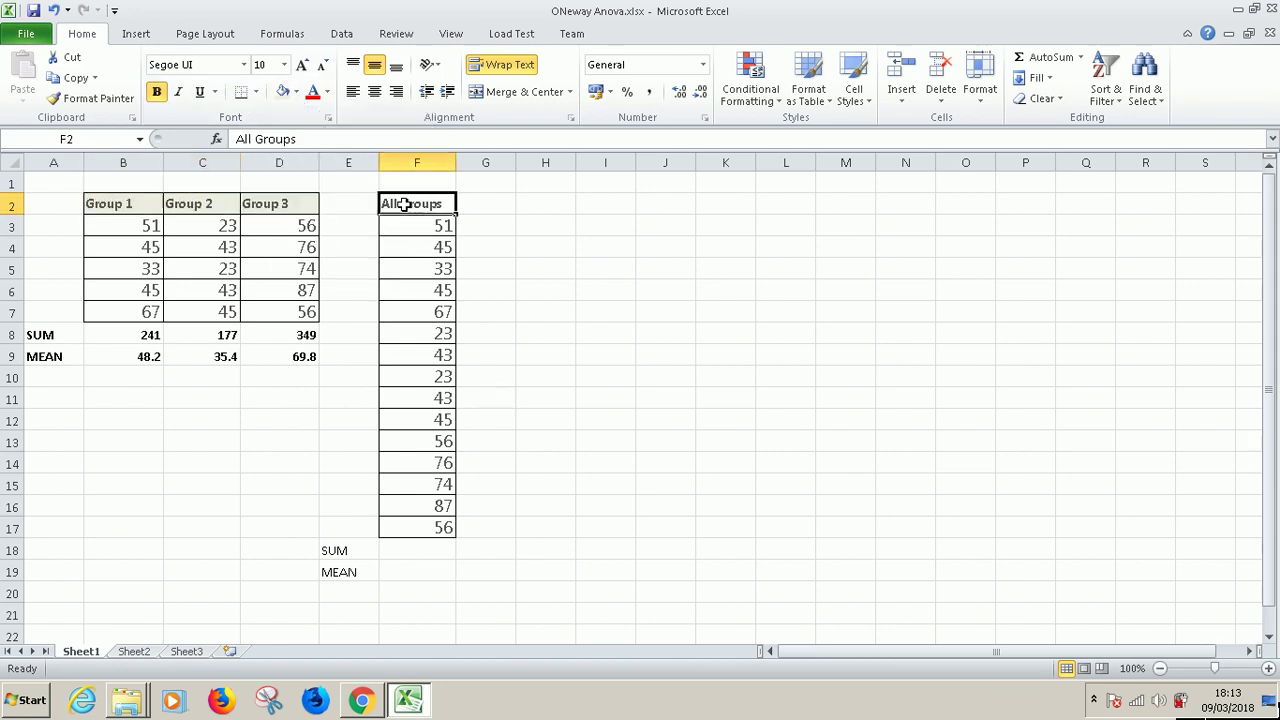
{"action": "left_click", "coordinate": [283, 91]}
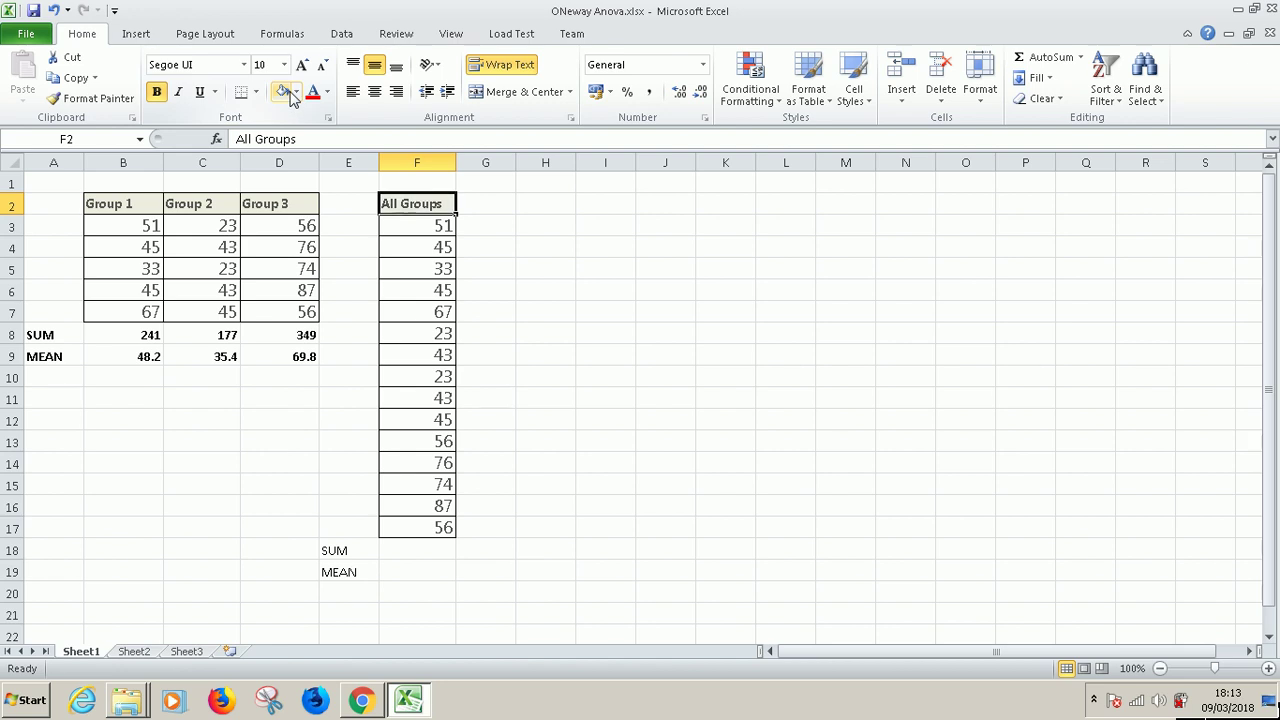
{"action": "left_click", "coordinate": [521, 244]}
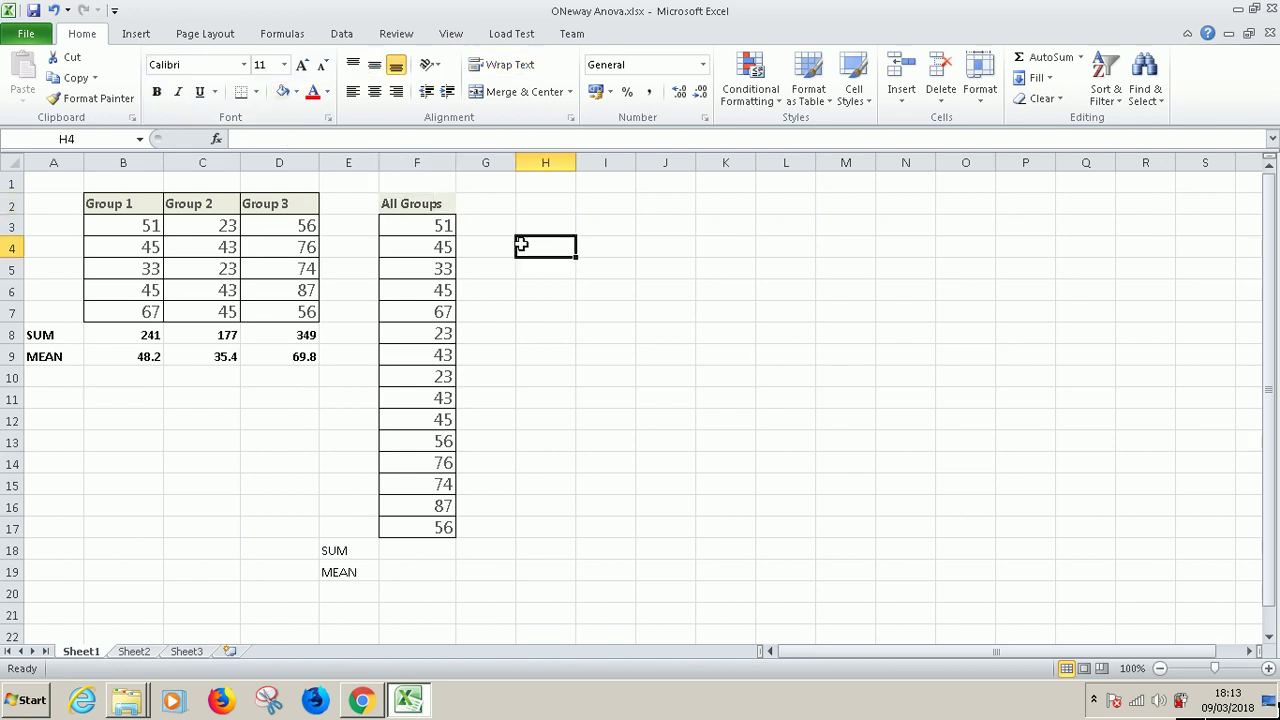
Step: Check the blog post for reference, then return to the ONeway Anova workbook
{"action": "left_click", "coordinate": [361, 700]}
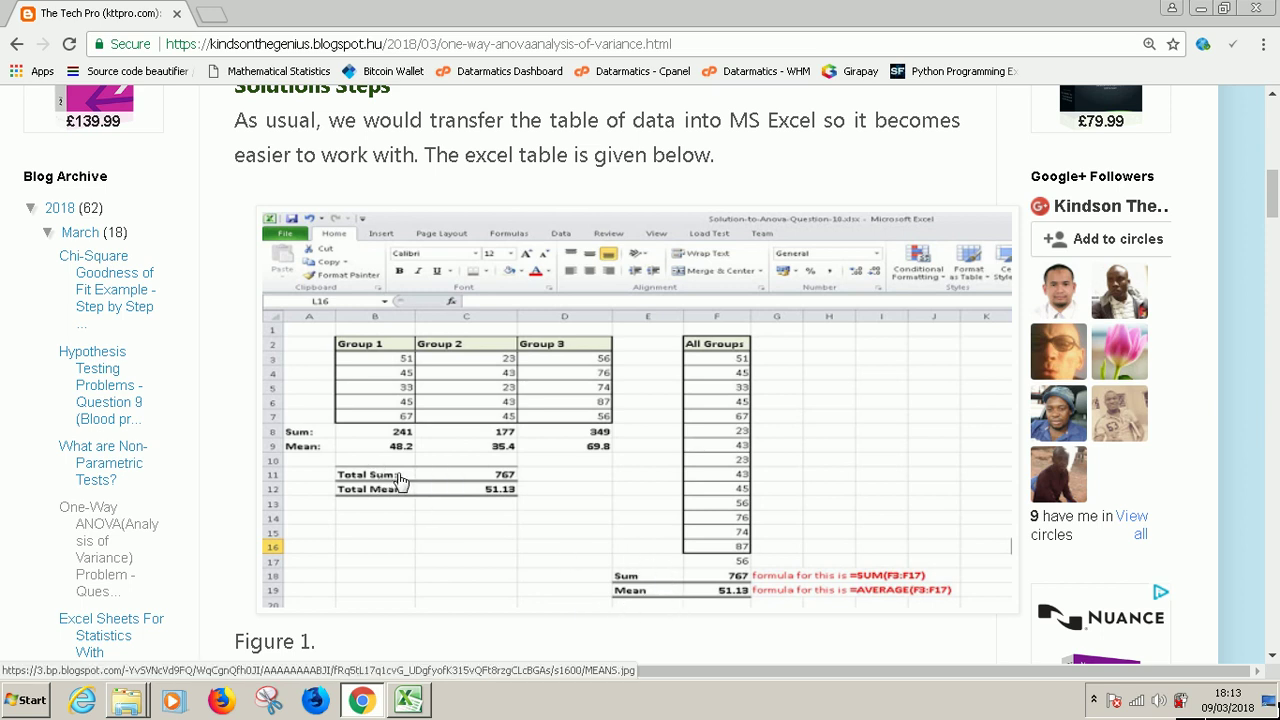
{"action": "left_click", "coordinate": [408, 700]}
{"action": "left_click", "coordinate": [127, 398]}
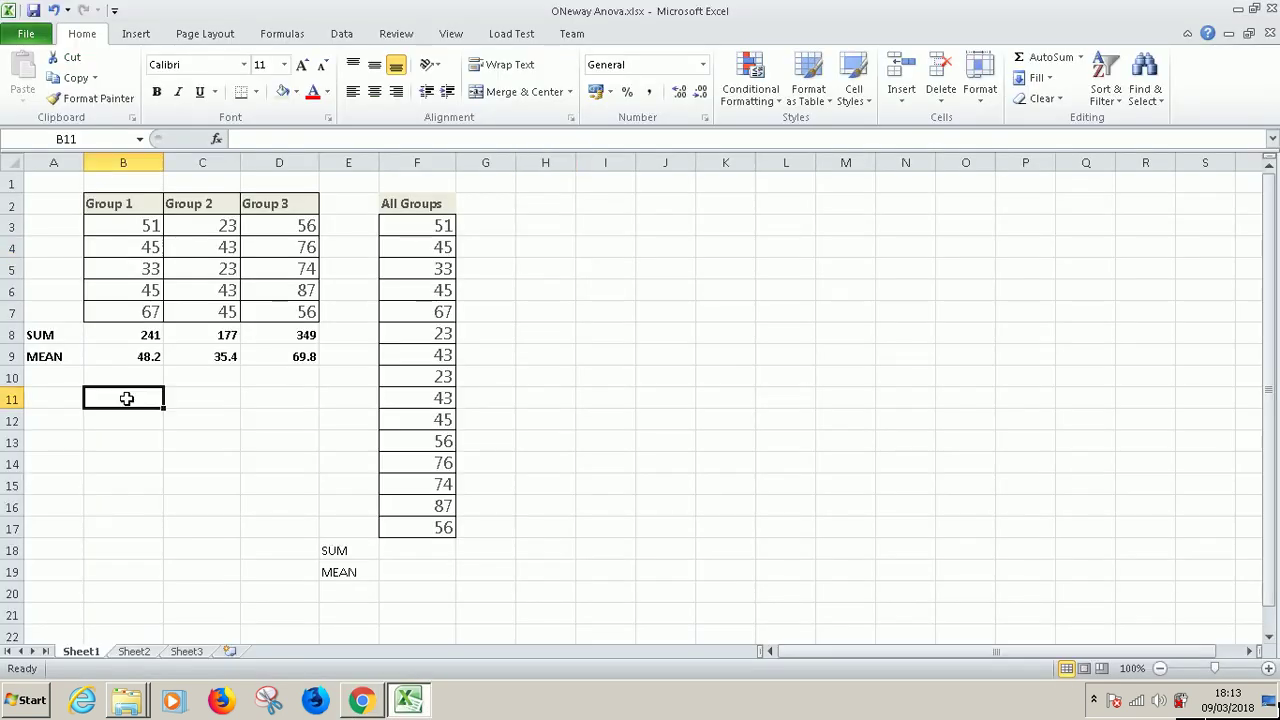
Step: Enter the labels 'Total Sum' in B11 and 'Total Mean' in B12
{"action": "type", "text": "tOTA"}
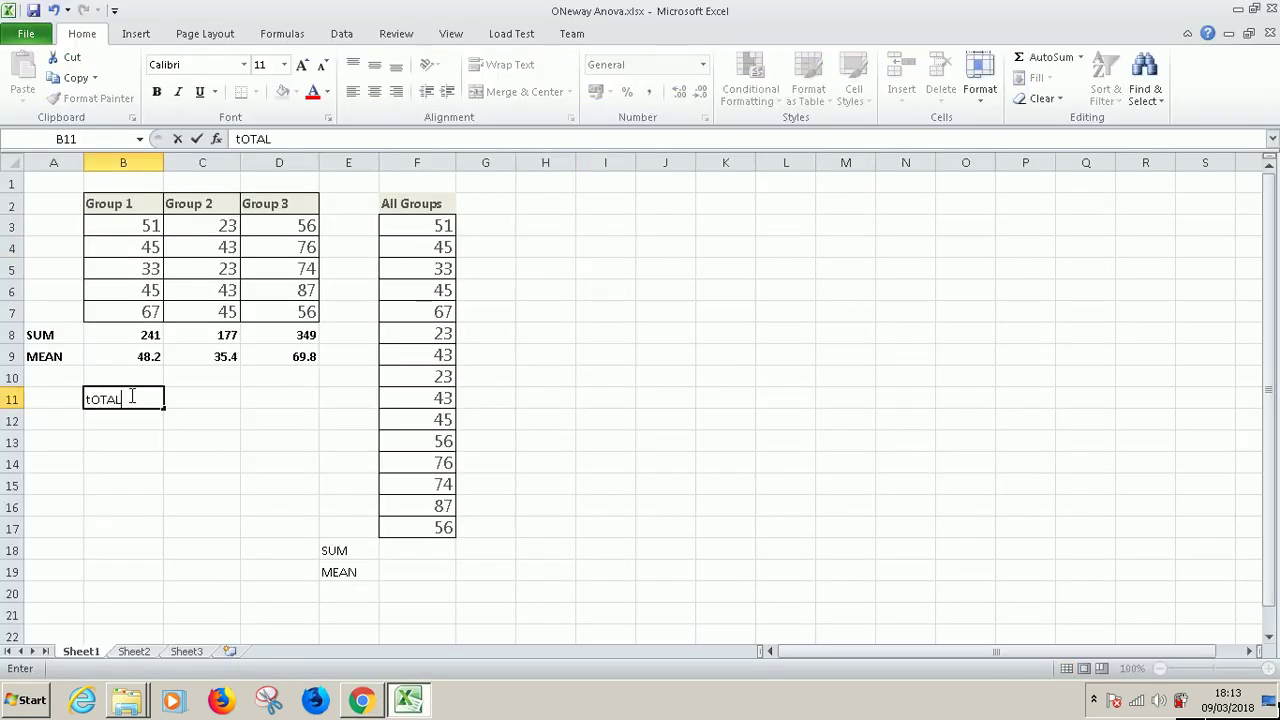
{"action": "type", "text": "L"}
{"action": "key", "text": "BackSpace"}
{"action": "key", "text": "BackSpace"}
{"action": "key", "text": "BackSpace"}
{"action": "type", "text": "Sum"}
{"action": "key", "text": "Return"}
{"action": "type", "text": "Tt"}
{"action": "type", "text": "otal"}
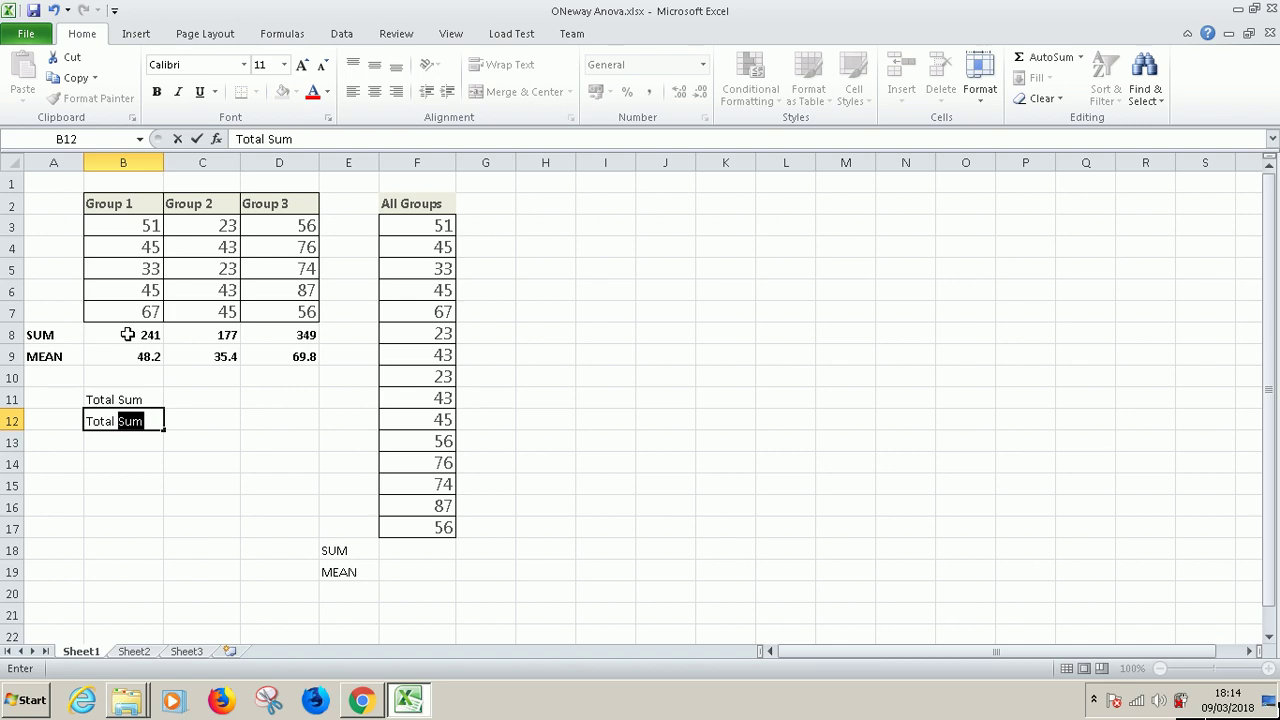
{"action": "type", "text": "Mean"}
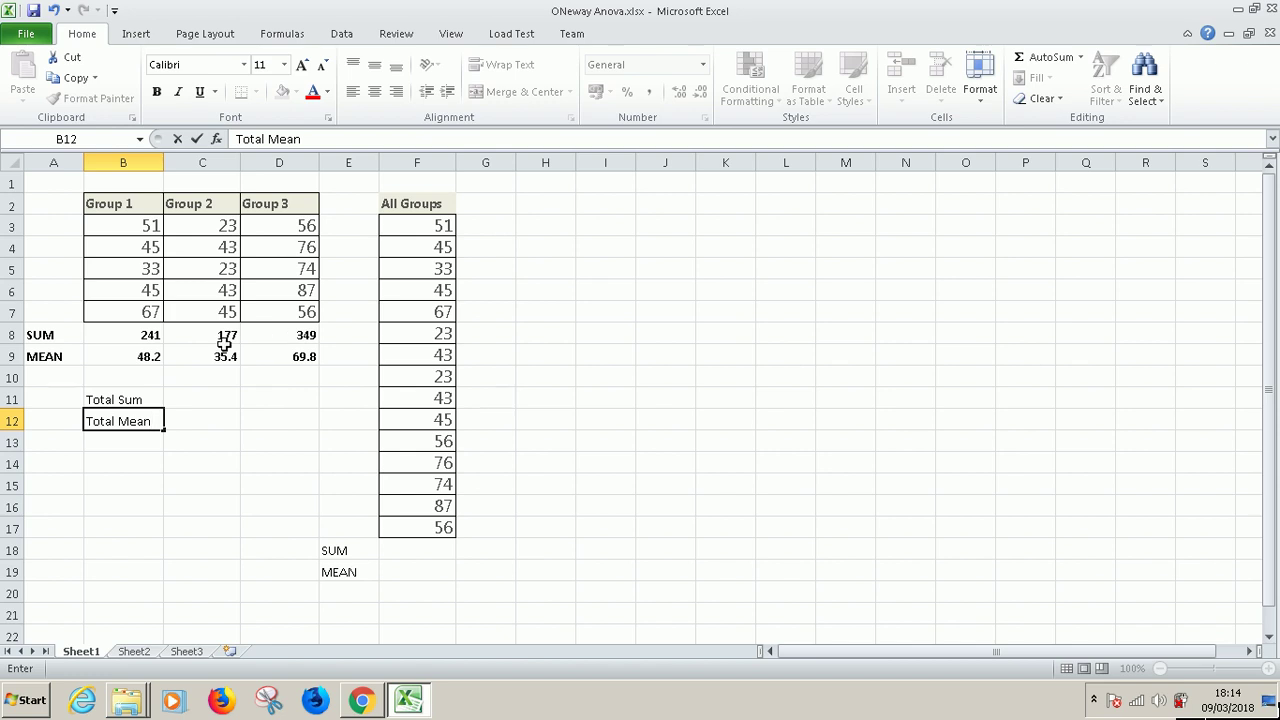
Step: Enter =B8+C8+D8 in C11 for a Total Sum of 767
{"action": "left_click", "coordinate": [192, 398]}
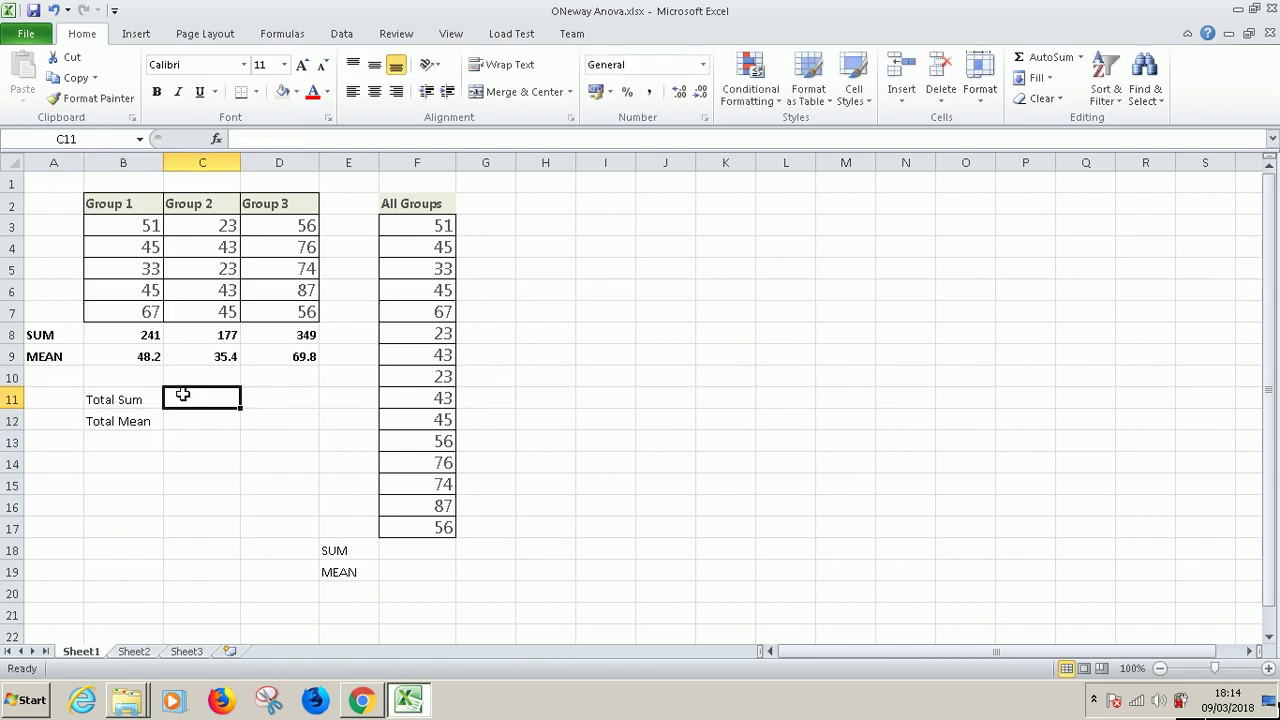
{"action": "type", "text": "="}
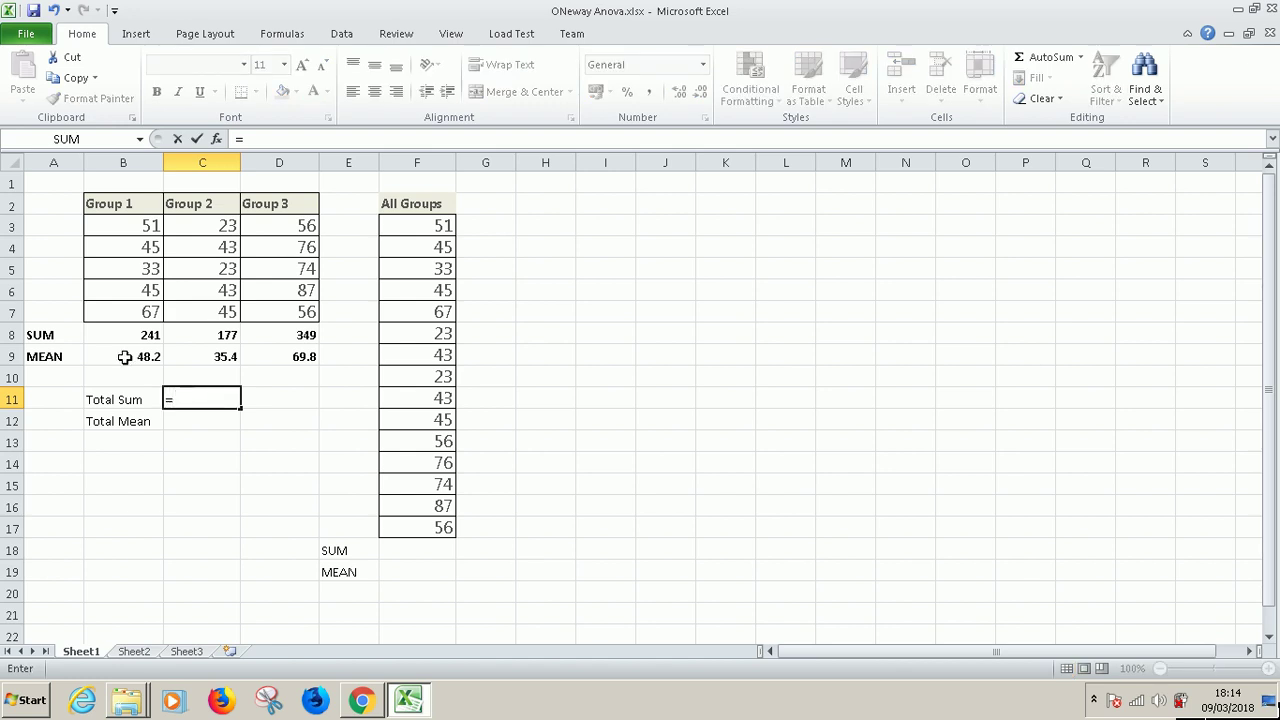
{"action": "left_click", "coordinate": [122, 335]}
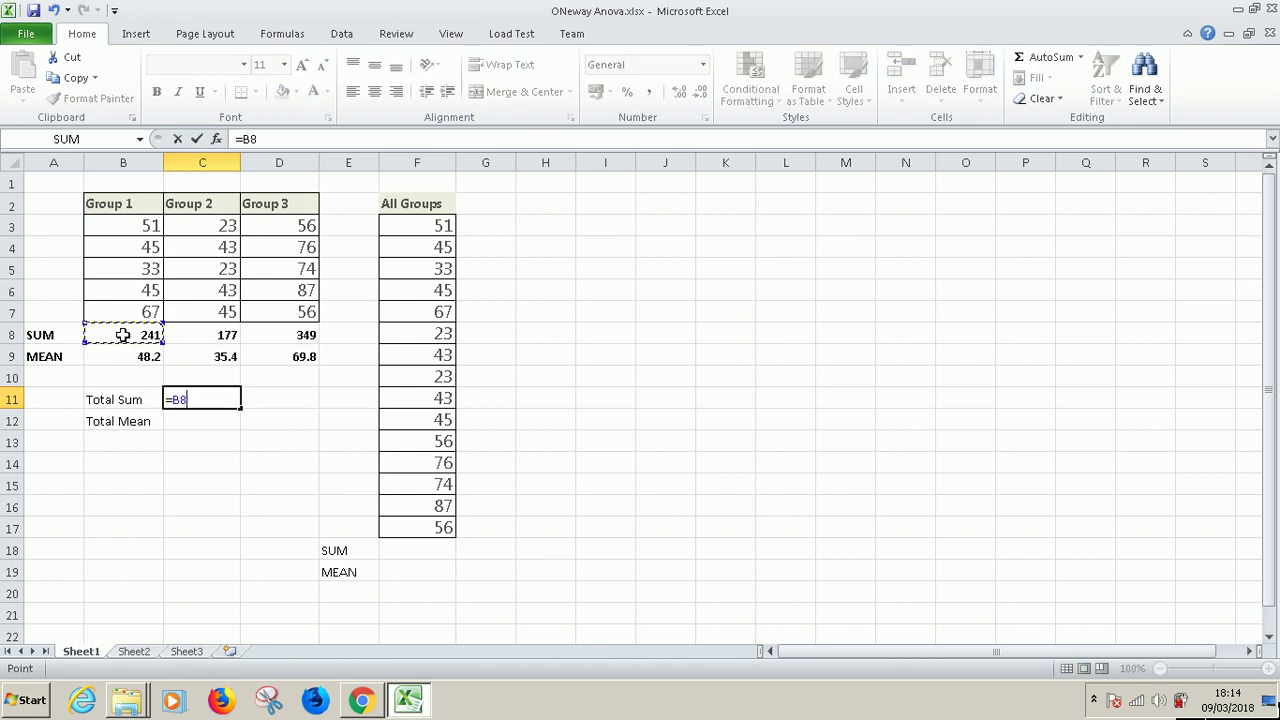
{"action": "type", "text": "+"}
{"action": "left_click", "coordinate": [214, 330]}
{"action": "type", "text": "+"}
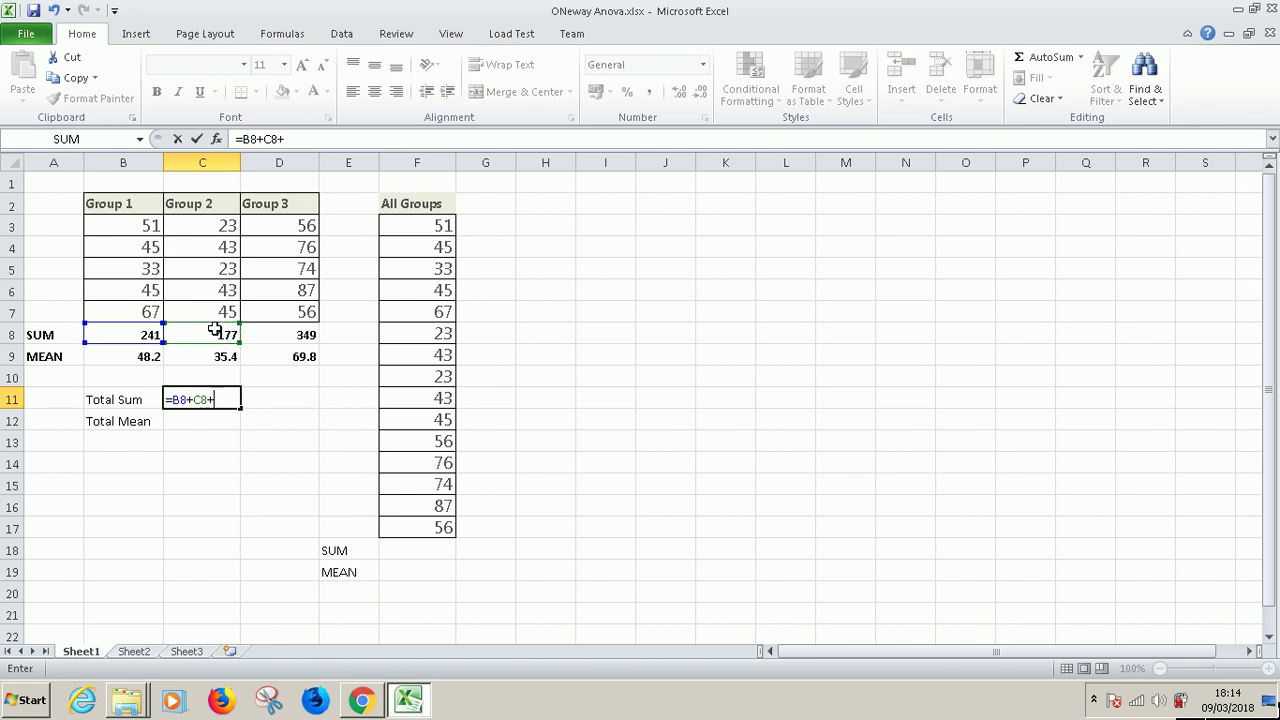
{"action": "left_click", "coordinate": [295, 338]}
{"action": "key", "text": "Return"}
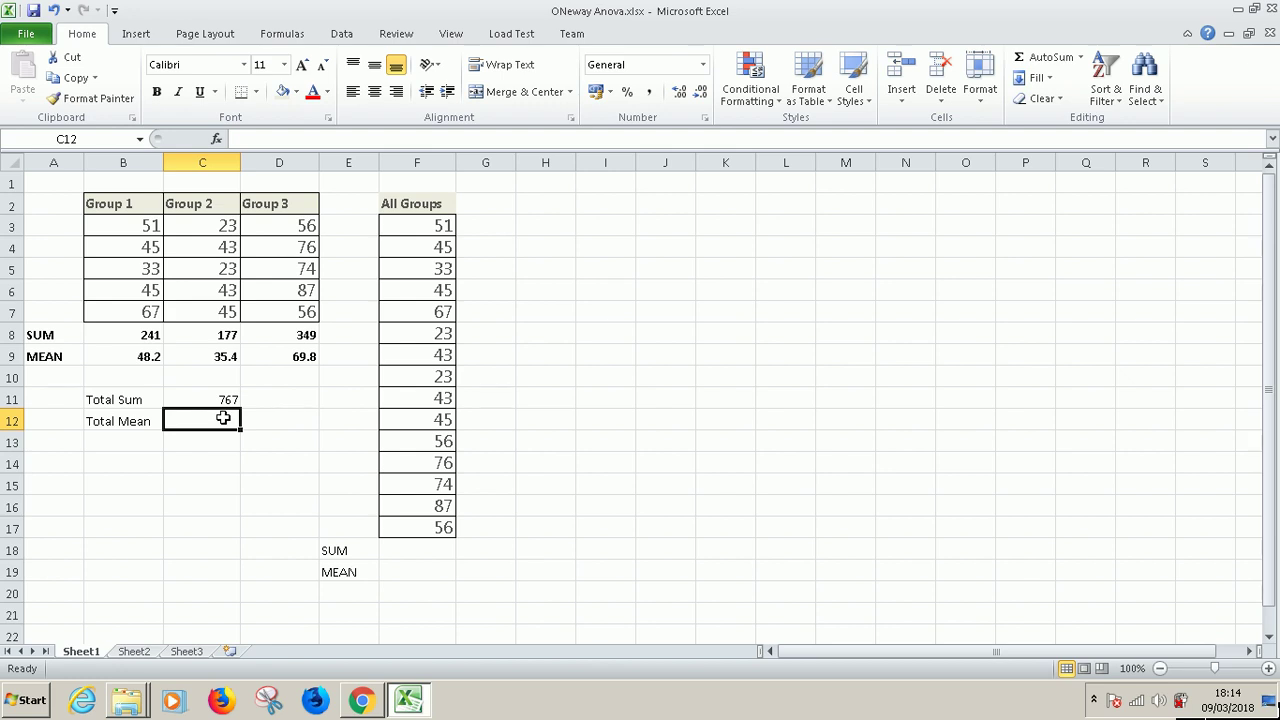
Step: Enter =B9+C9+D9 in C12, giving a Total Mean of 153.4
{"action": "type", "text": "="}
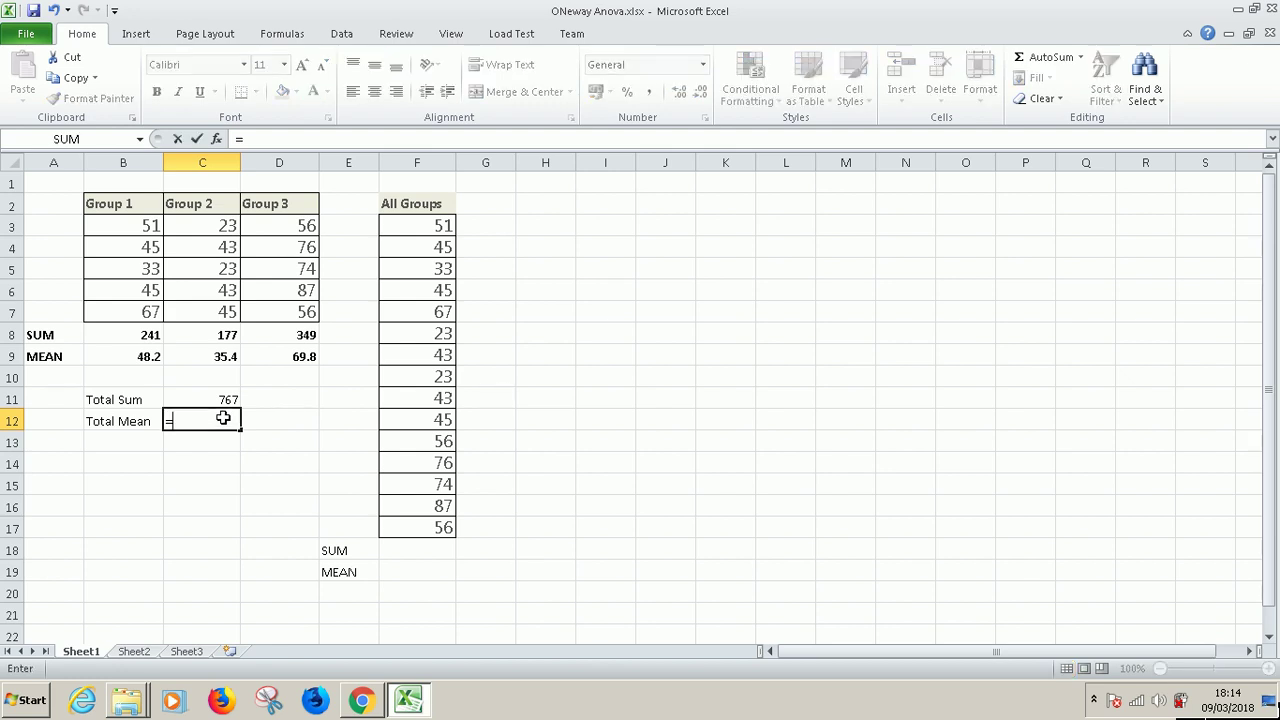
{"action": "left_click", "coordinate": [118, 356]}
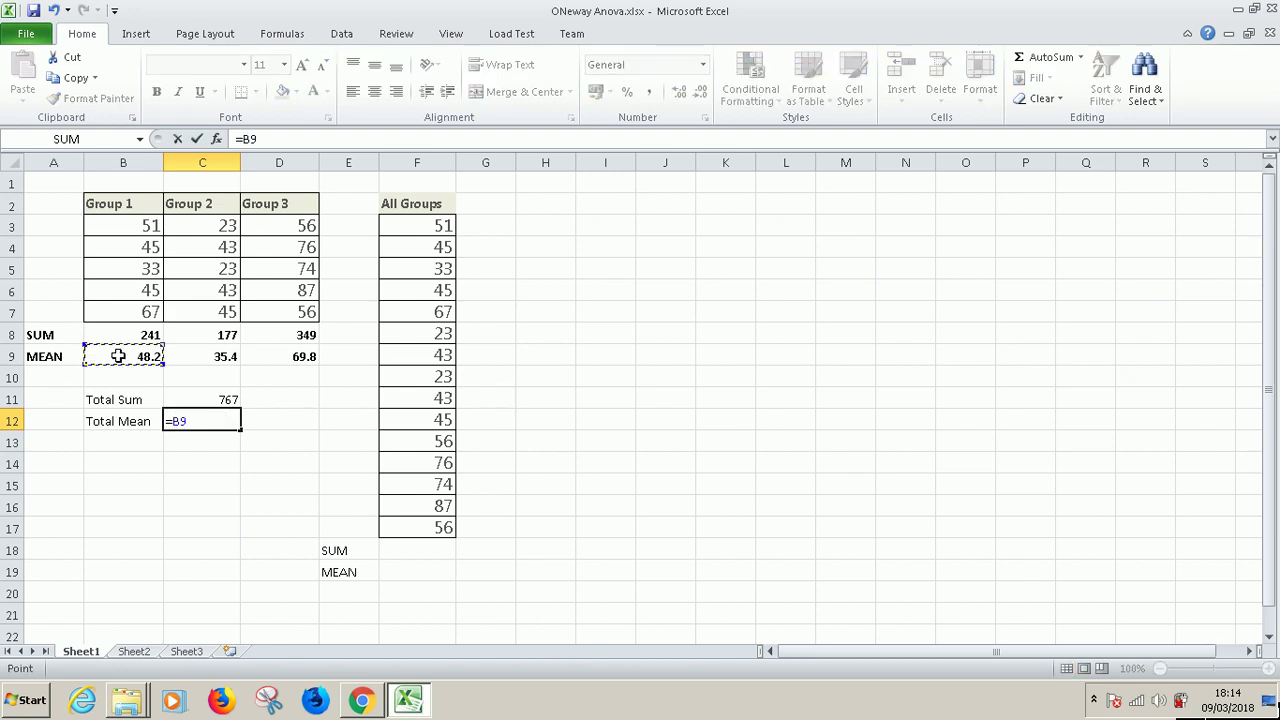
{"action": "type", "text": "+"}
{"action": "left_click", "coordinate": [216, 356]}
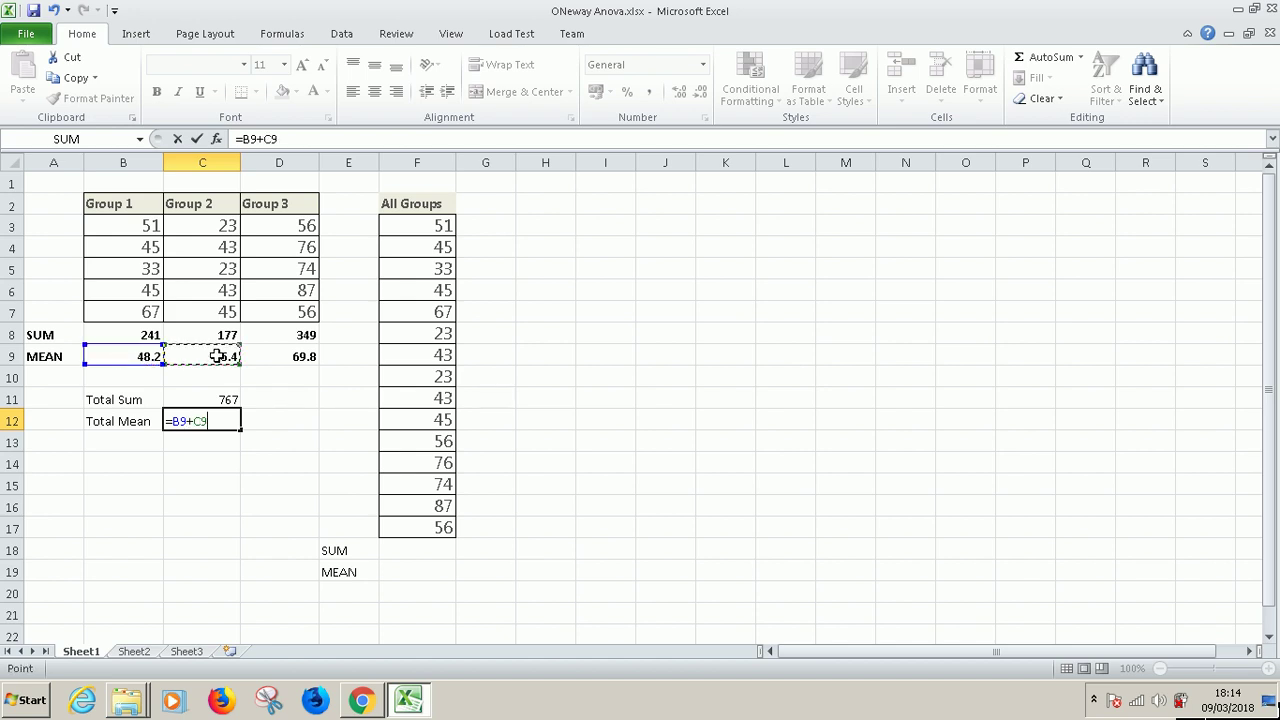
{"action": "type", "text": "+"}
{"action": "left_click", "coordinate": [287, 356]}
{"action": "key", "text": "Return"}
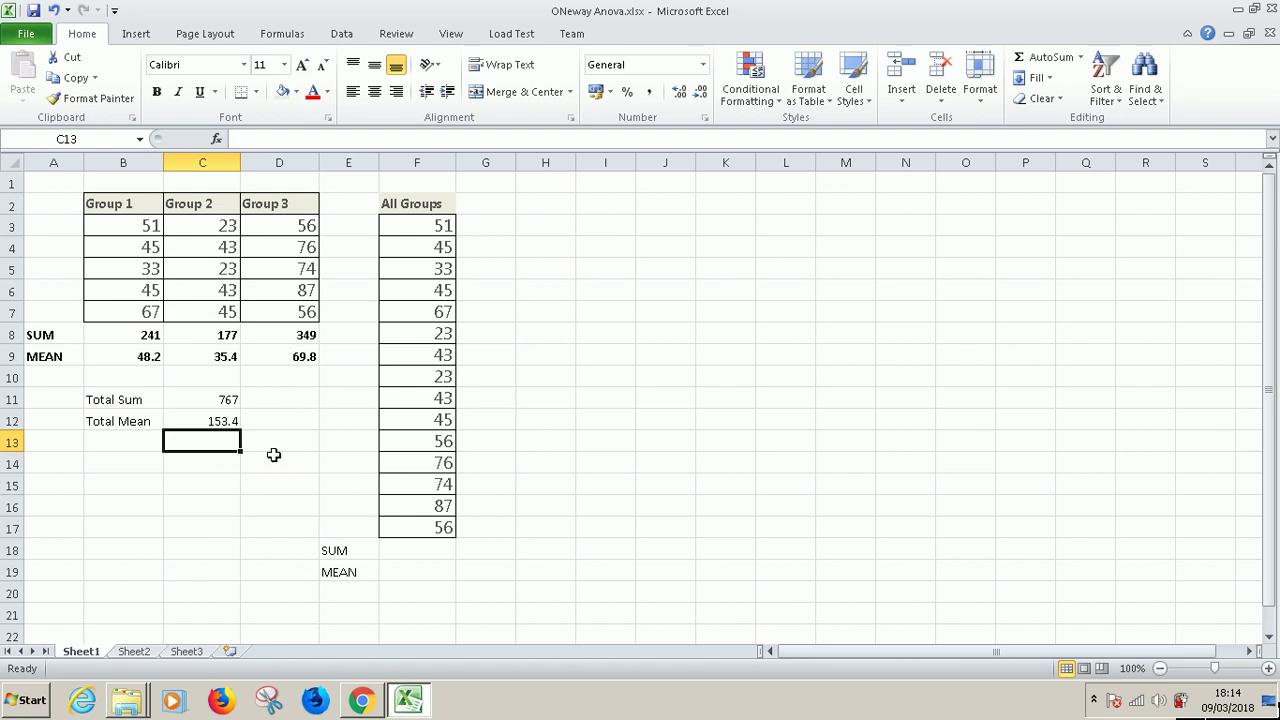
Step: Enter =SUM(F3:F17) in F18 for an All Groups sum of 767
{"action": "left_click", "coordinate": [400, 552]}
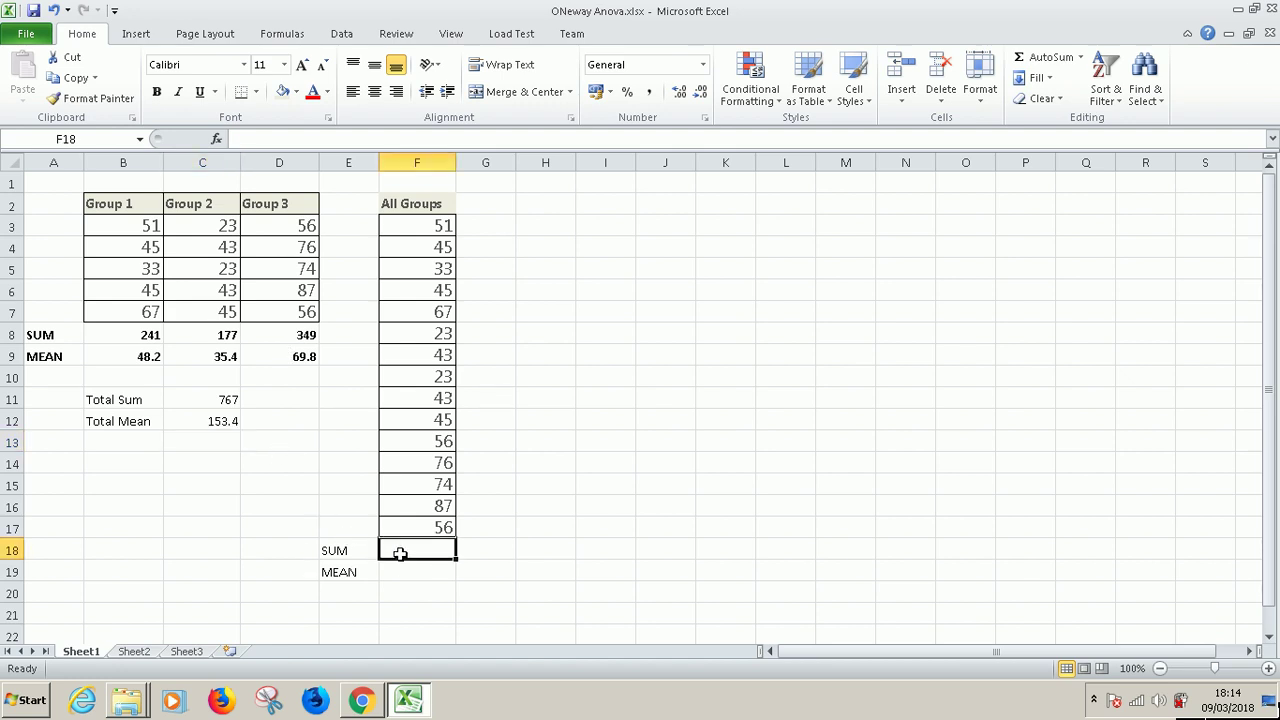
{"action": "type", "text": "sum"}
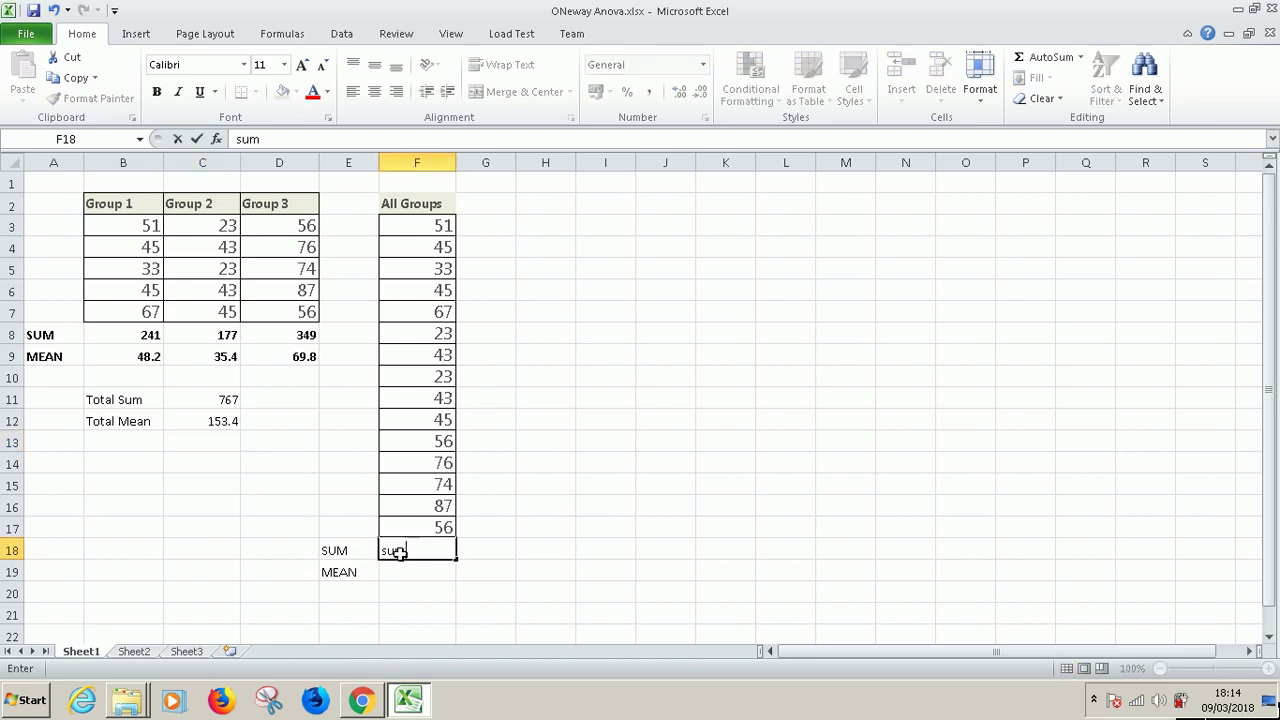
{"action": "key", "text": "BackSpace"}
{"action": "key", "text": "BackSpace"}
{"action": "key", "text": "BackSpace"}
{"action": "key", "text": "BackSpace"}
{"action": "type", "text": "="}
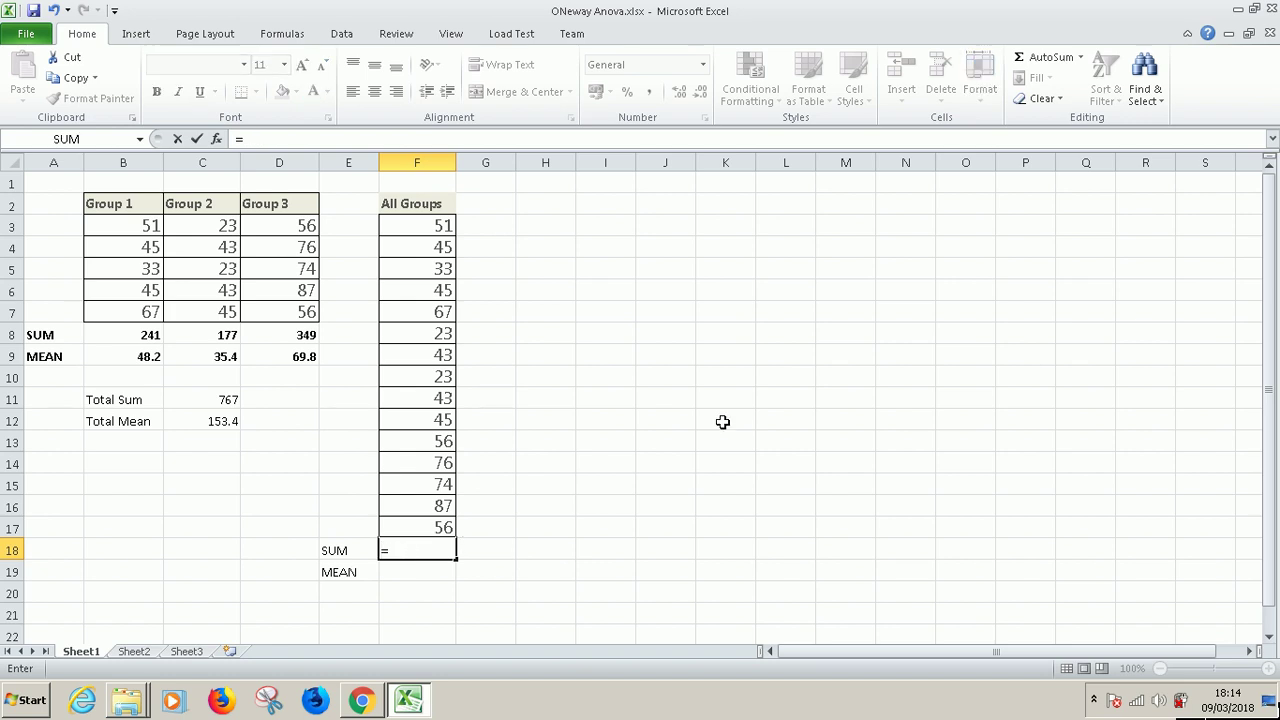
{"action": "type", "text": "sum"}
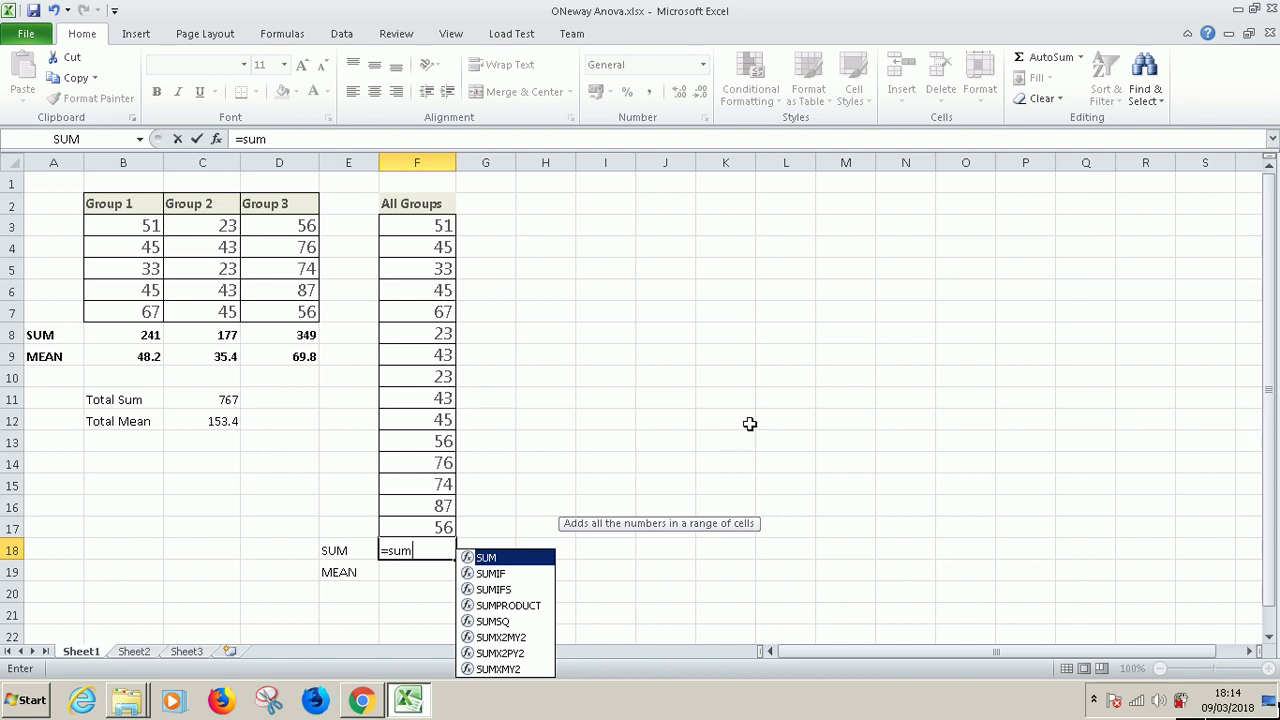
{"action": "type", "text": "("}
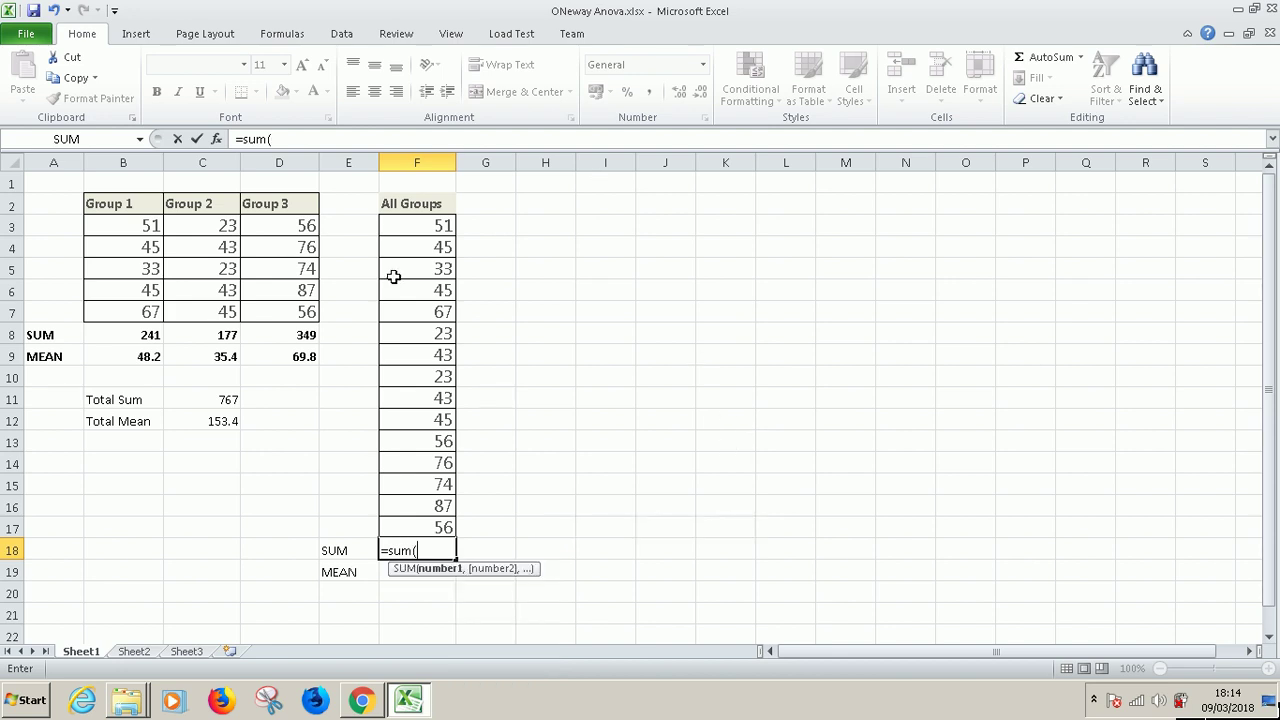
{"action": "left_click_drag", "start_coordinate": [409, 224], "coordinate": [418, 523]}
{"action": "key", "text": "Return"}
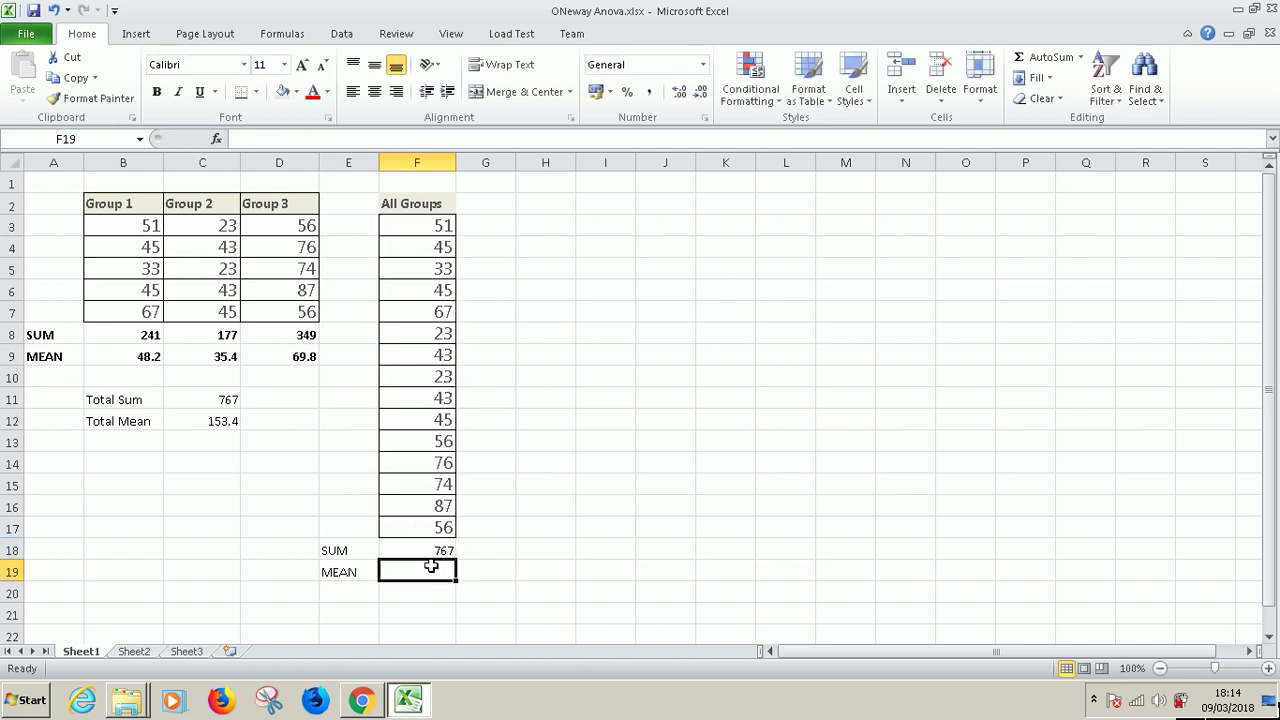
Step: Enter =AVERAGE(F3:F17) in F19 for a mean of 51.13333333, then bring up the blog
{"action": "type", "text": "=aver"}
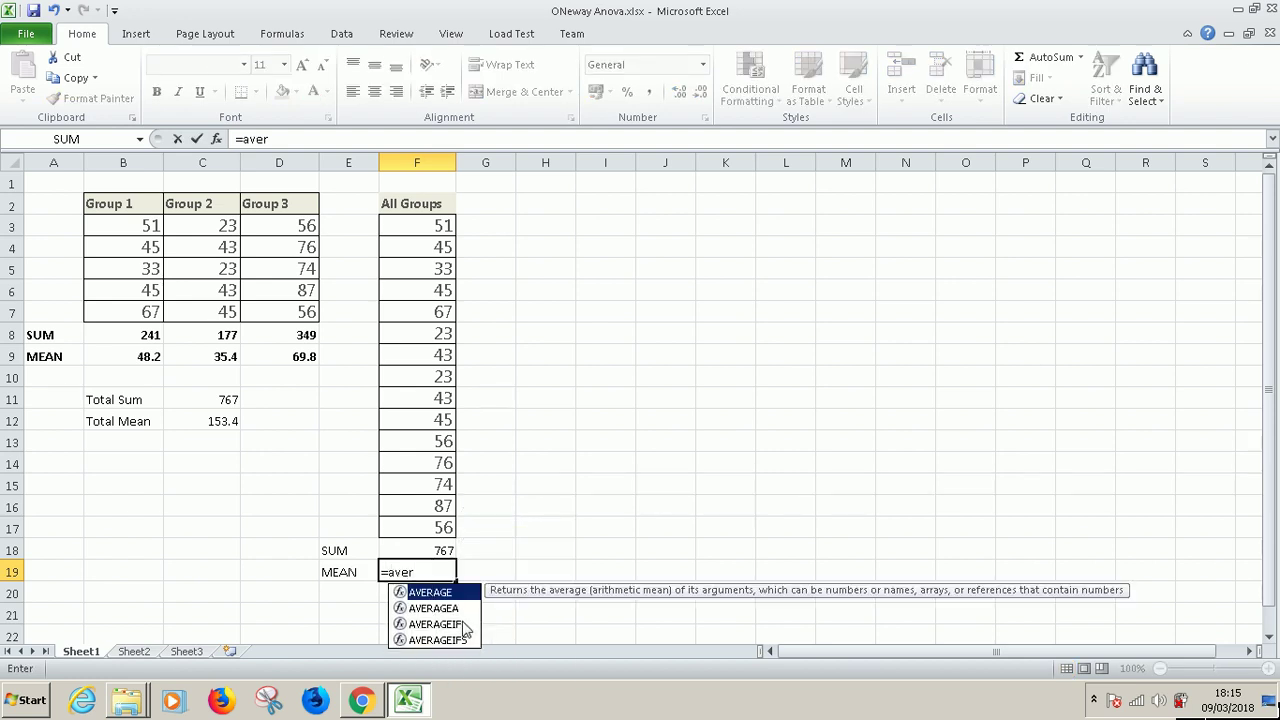
{"action": "double_click", "coordinate": [455, 593]}
{"action": "left_click_drag", "start_coordinate": [437, 220], "coordinate": [439, 531]}
{"action": "key", "text": "Return"}
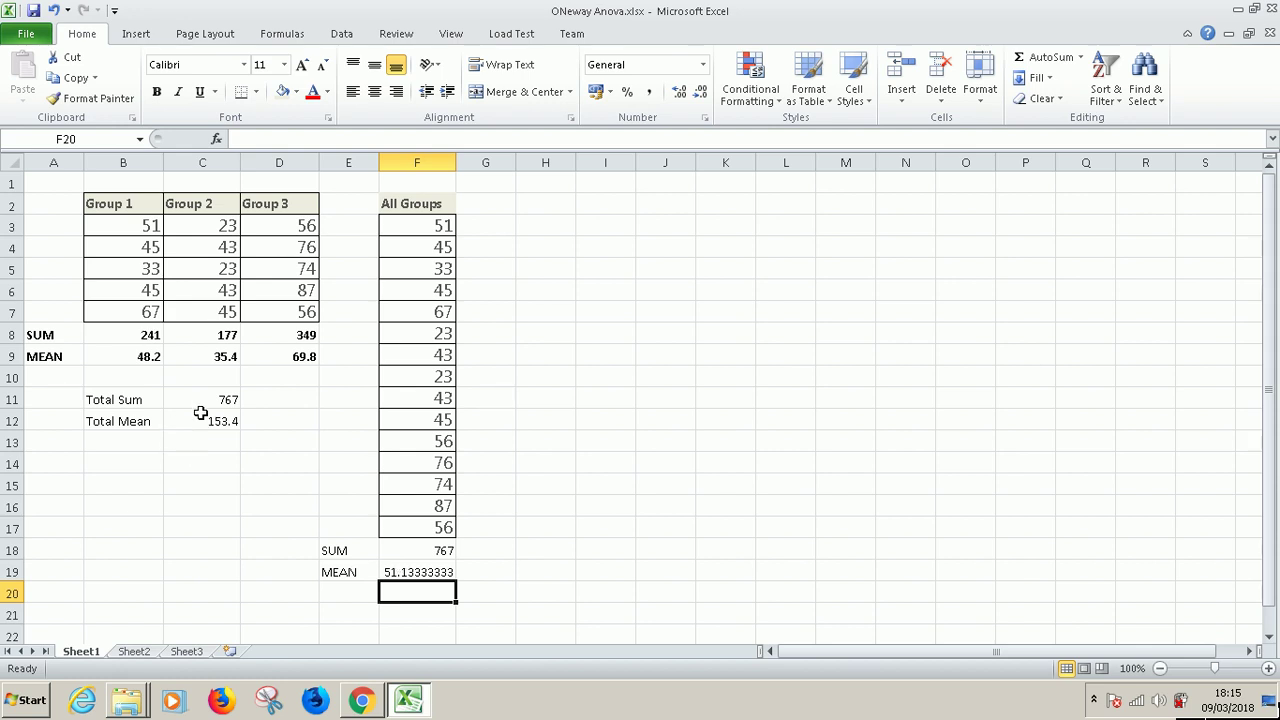
{"action": "left_click", "coordinate": [363, 703]}
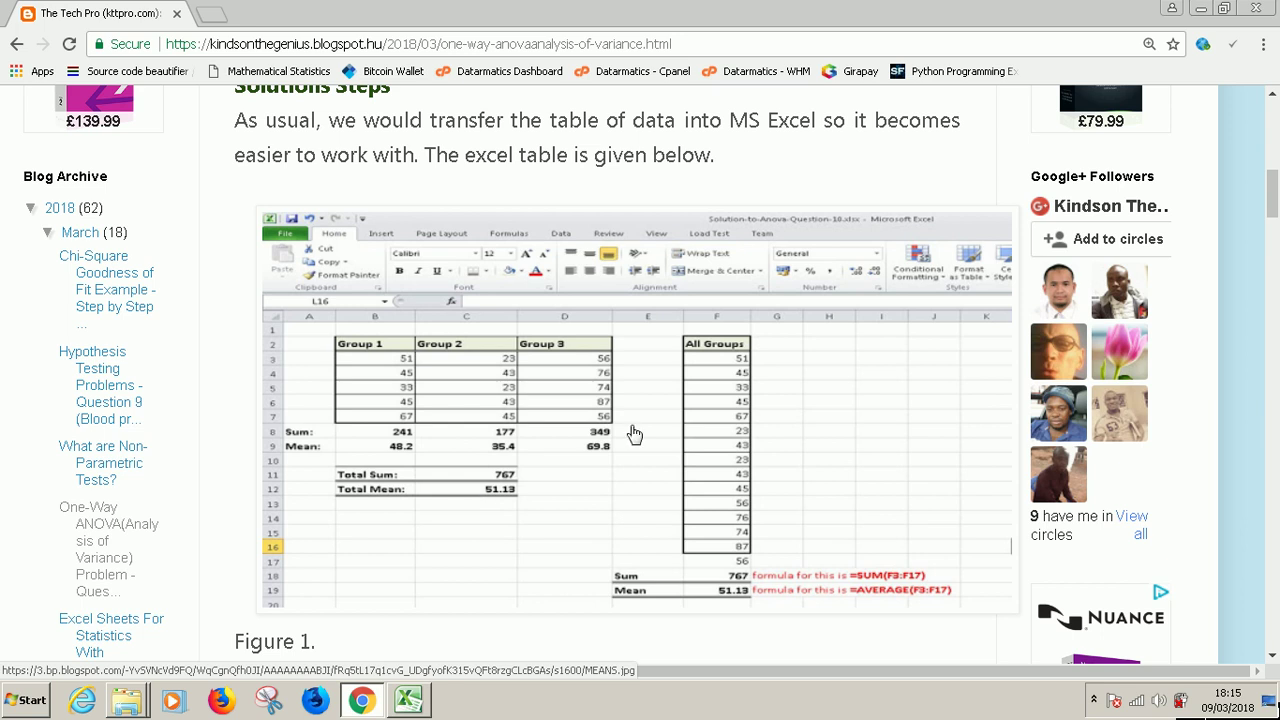
Step: Return from the blog's Figure 1 table to the ONeway Anova workbook
{"action": "left_click", "coordinate": [410, 701]}
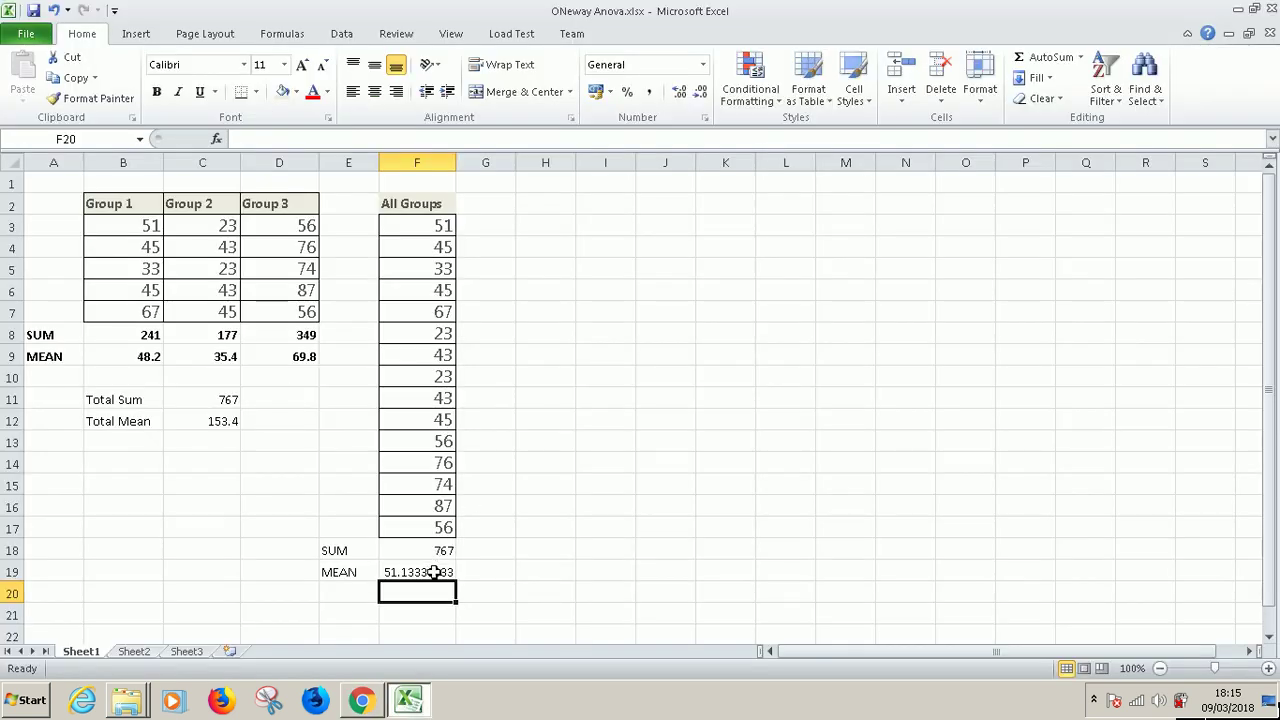
{"action": "left_click", "coordinate": [433, 572]}
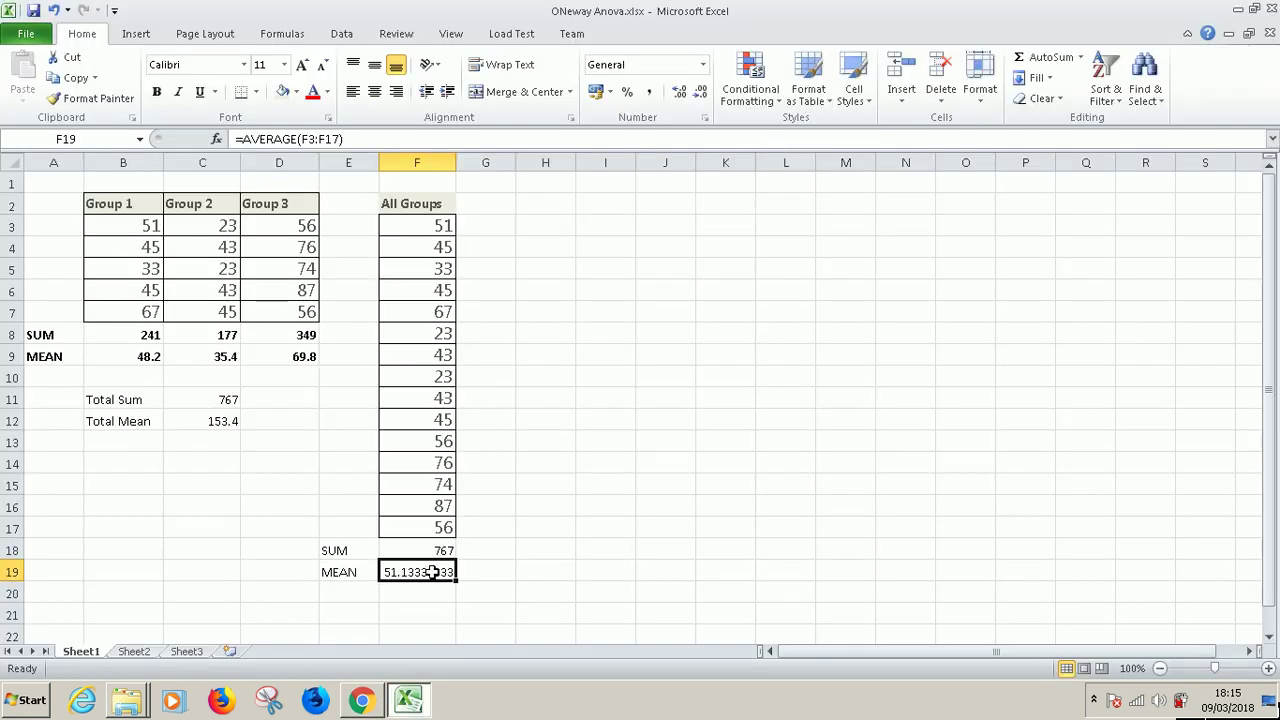
{"action": "left_click", "coordinate": [426, 524]}
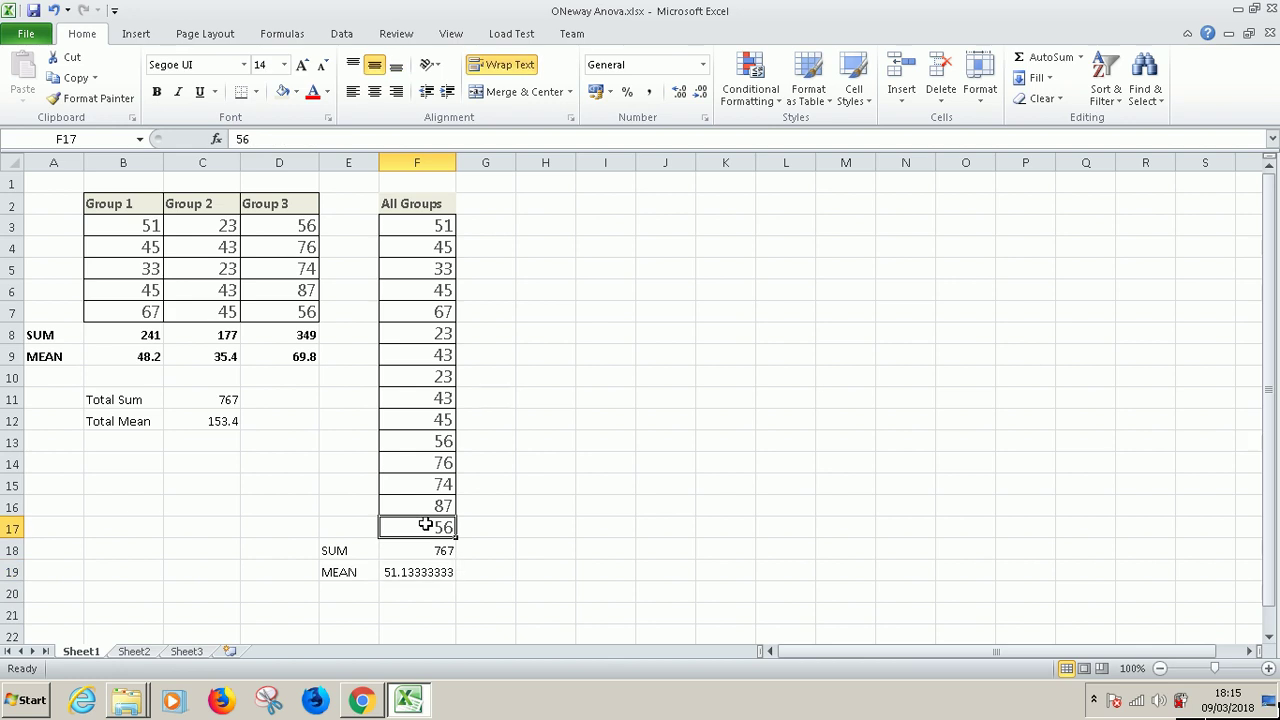
{"action": "left_click", "coordinate": [426, 226]}
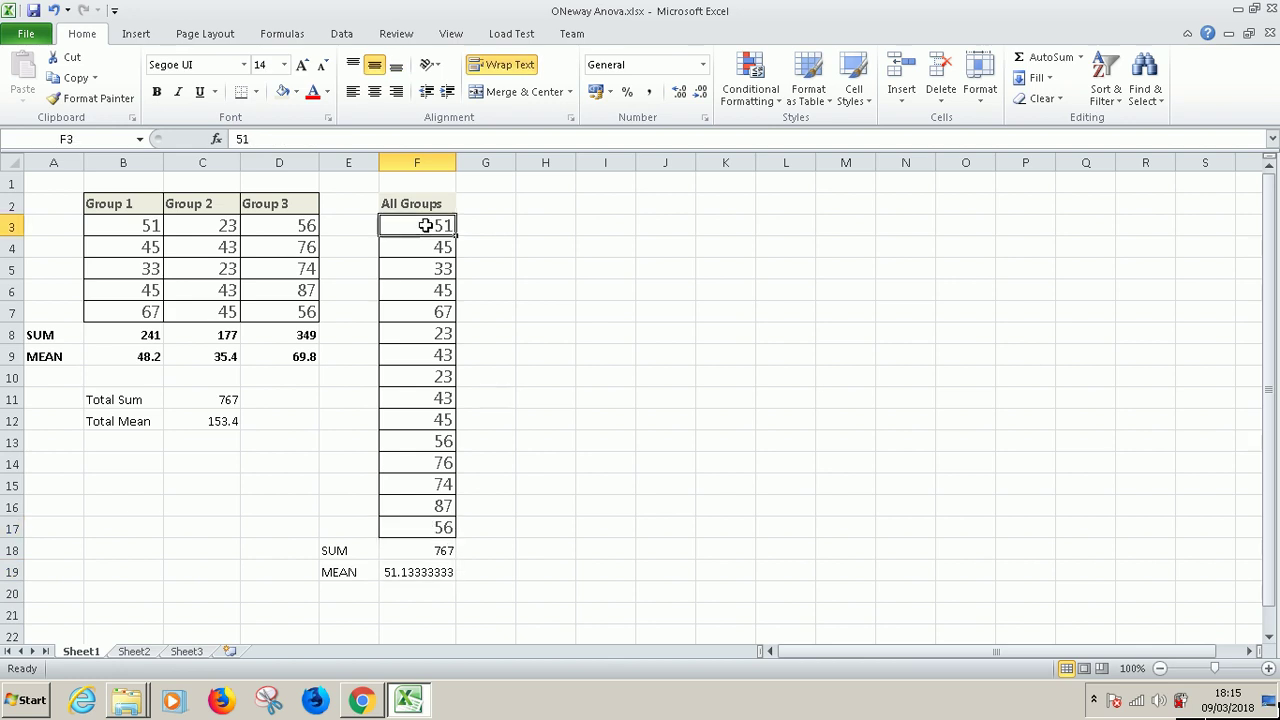
{"action": "left_click", "coordinate": [220, 420]}
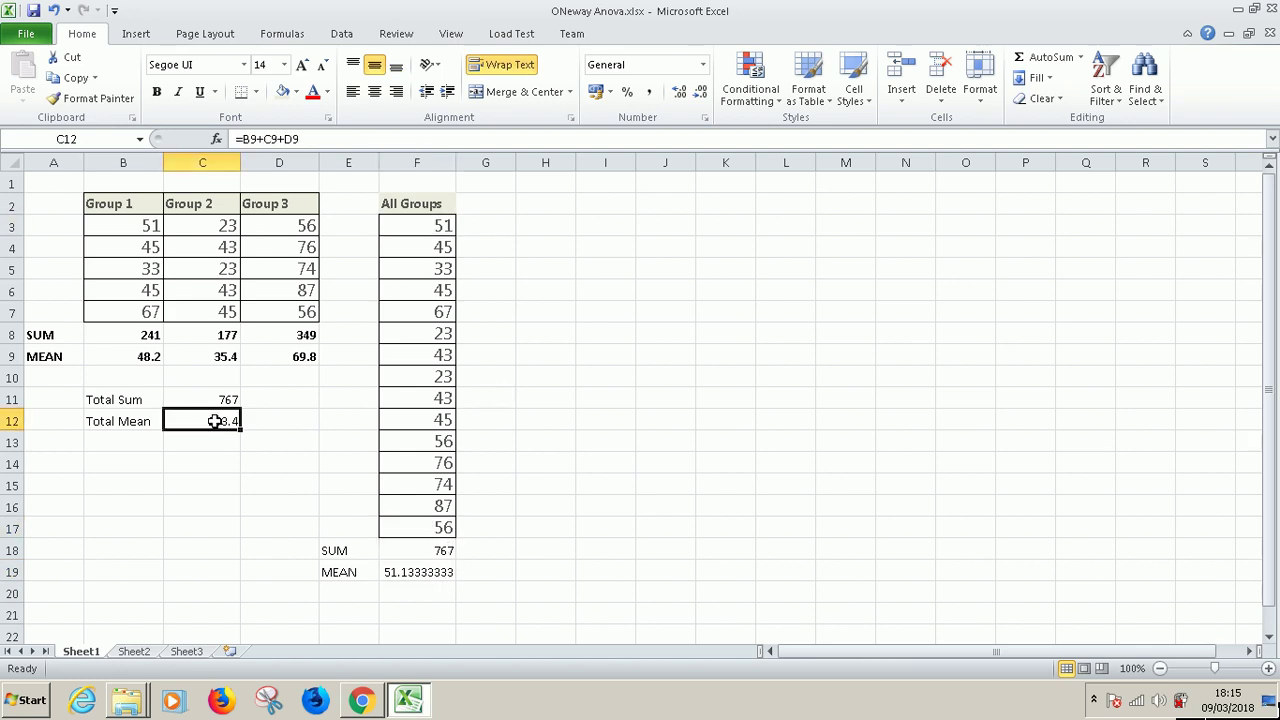
{"action": "left_click", "coordinate": [147, 357]}
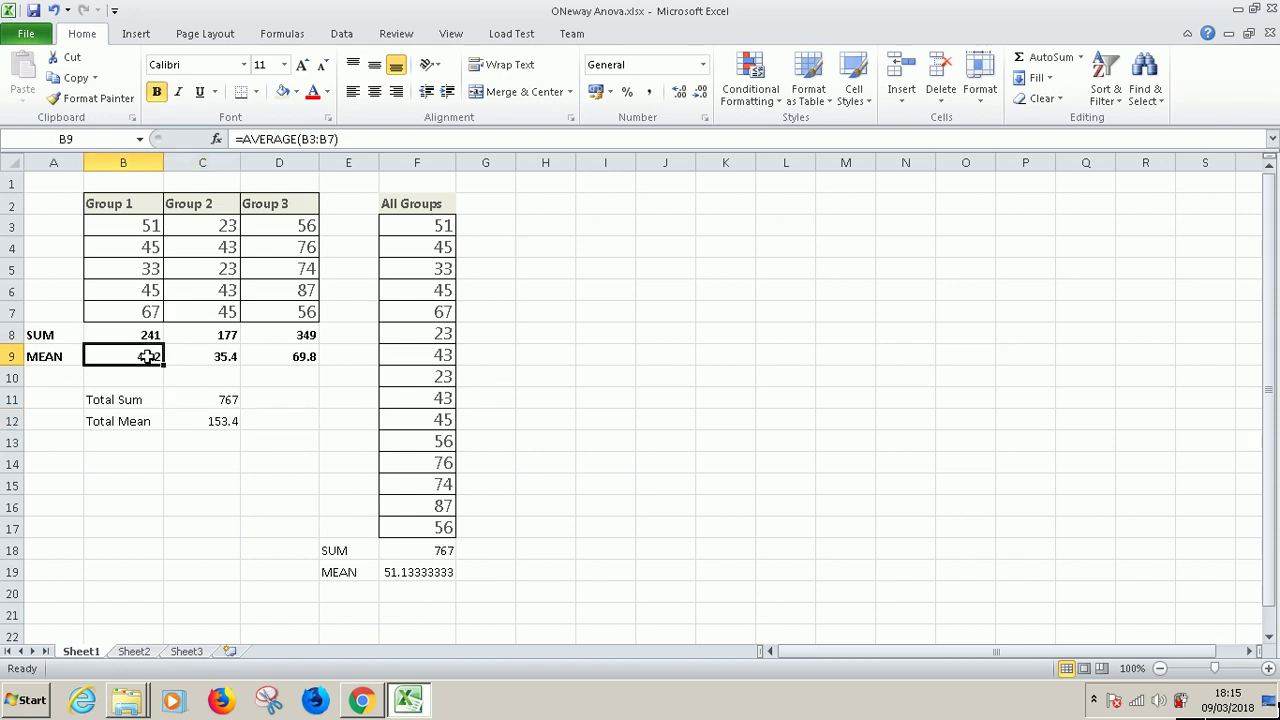
{"action": "left_click", "coordinate": [213, 421]}
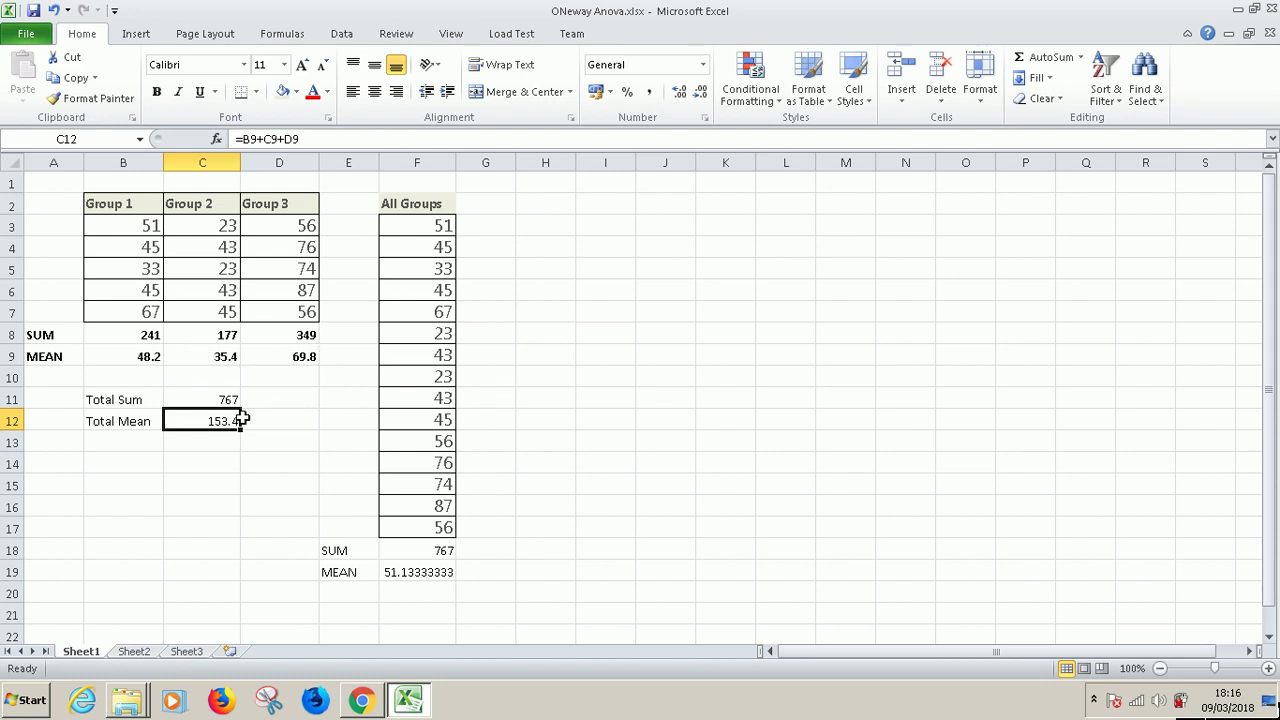
Step: Rewrite C12 as =AVERAGE(B3:D7) so the Total Mean reads 51.13333333
{"action": "key", "text": "BackSpace"}
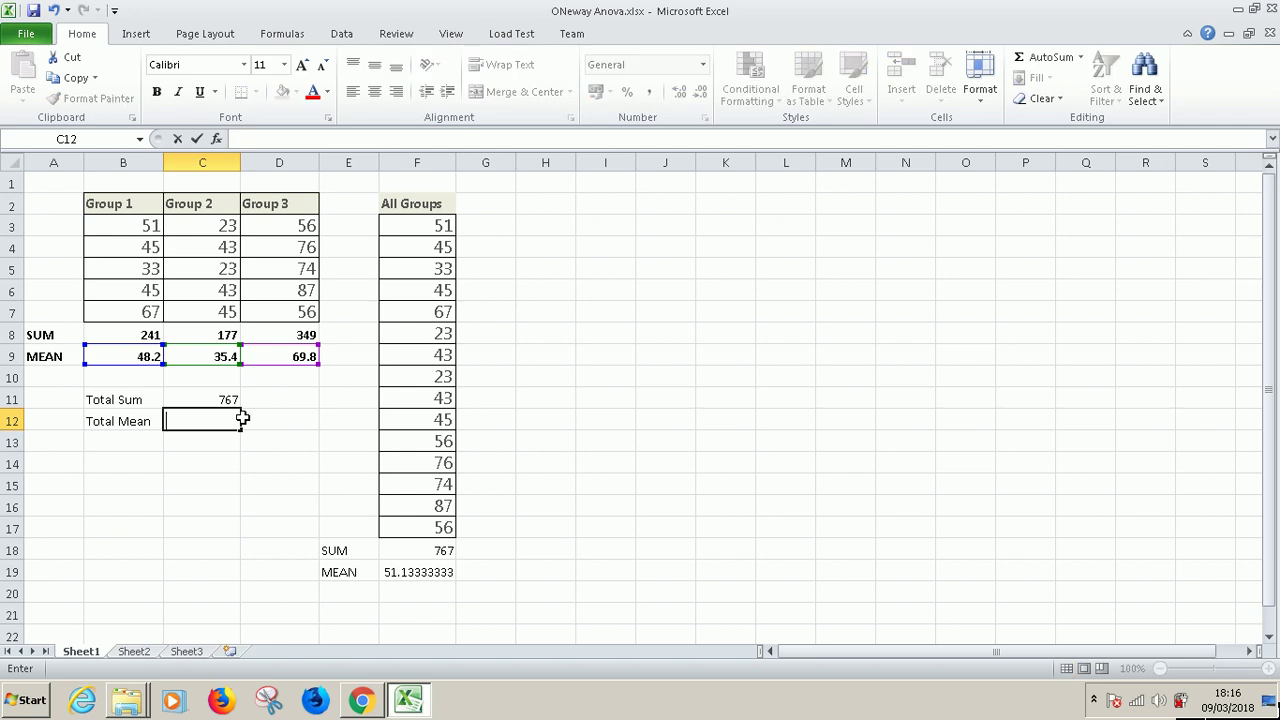
{"action": "key", "text": "Escape"}
{"action": "type", "text": "="}
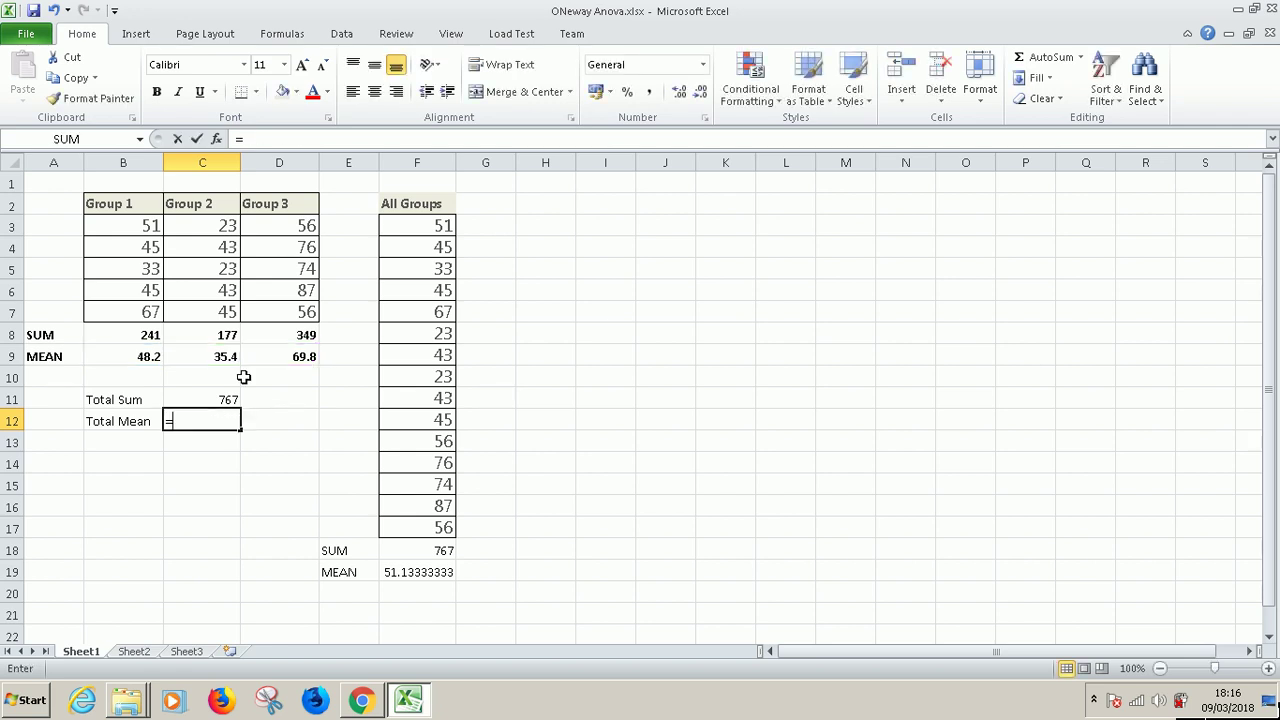
{"action": "type", "text": "avera"}
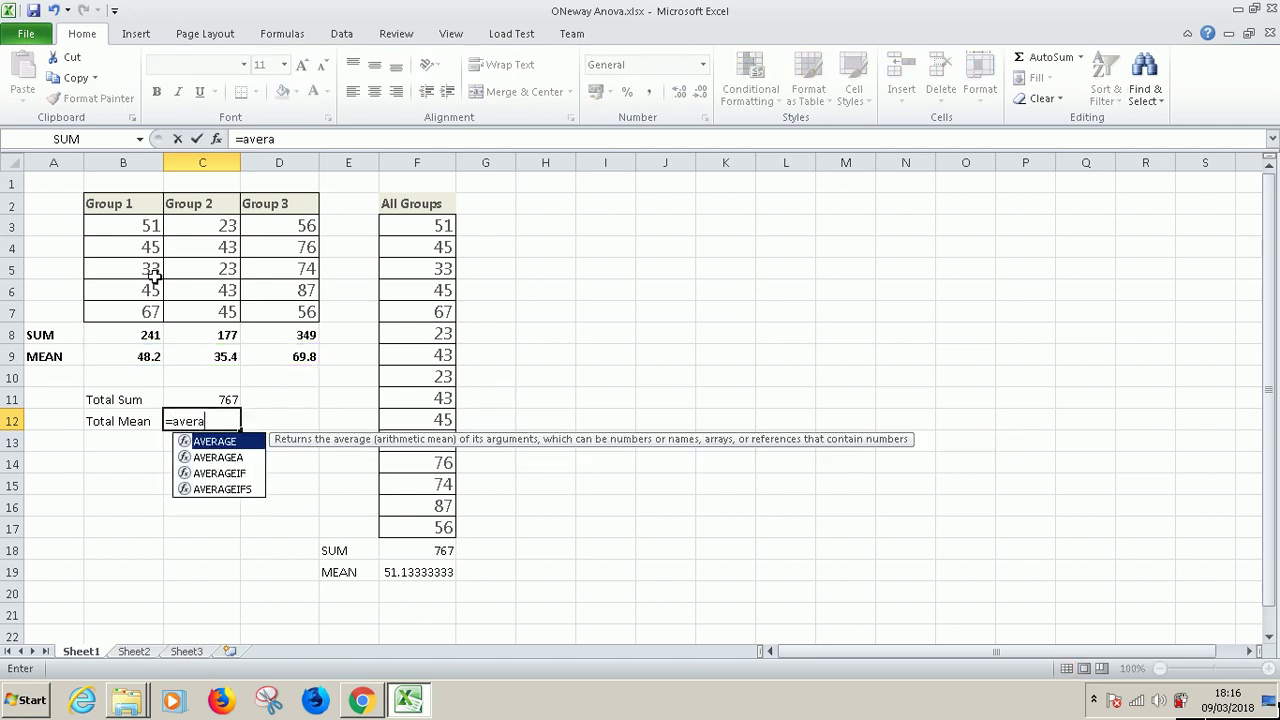
{"action": "key", "text": "BackSpace"}
{"action": "type", "text": "ager"}
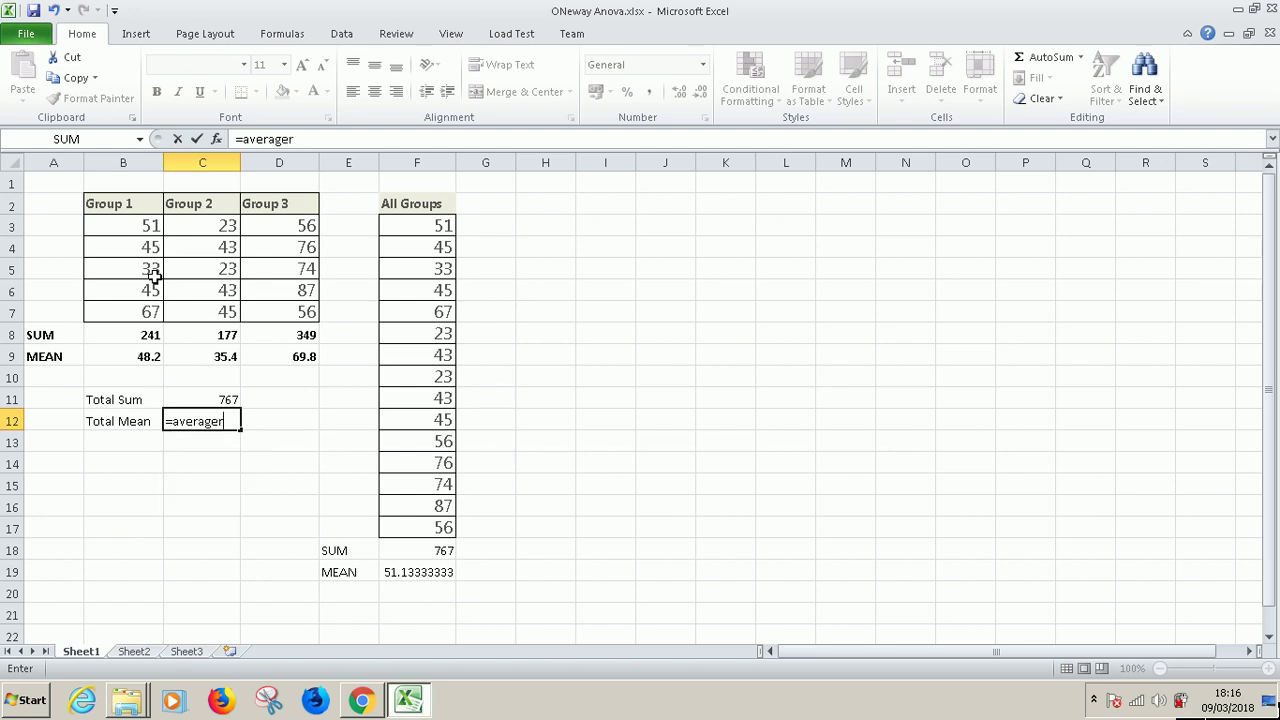
{"action": "key", "text": "BackSpace"}
{"action": "type", "text": "("}
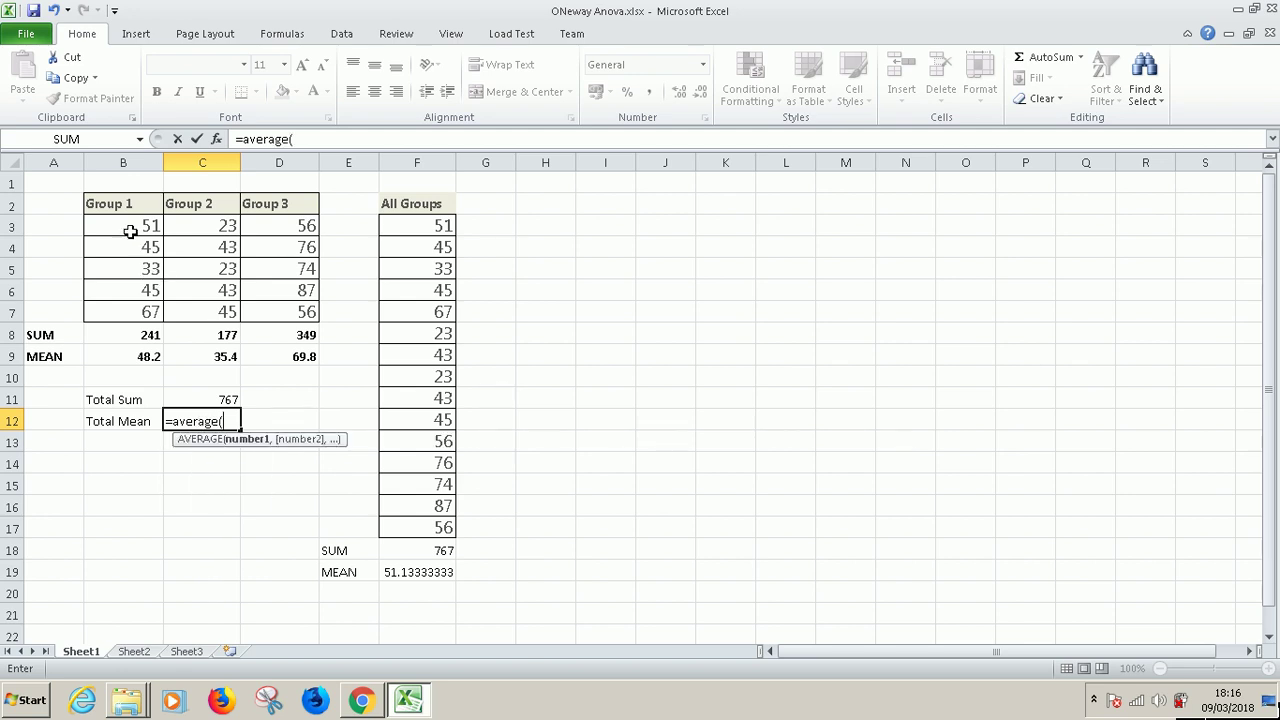
{"action": "left_click_drag", "start_coordinate": [130, 230], "coordinate": [286, 314]}
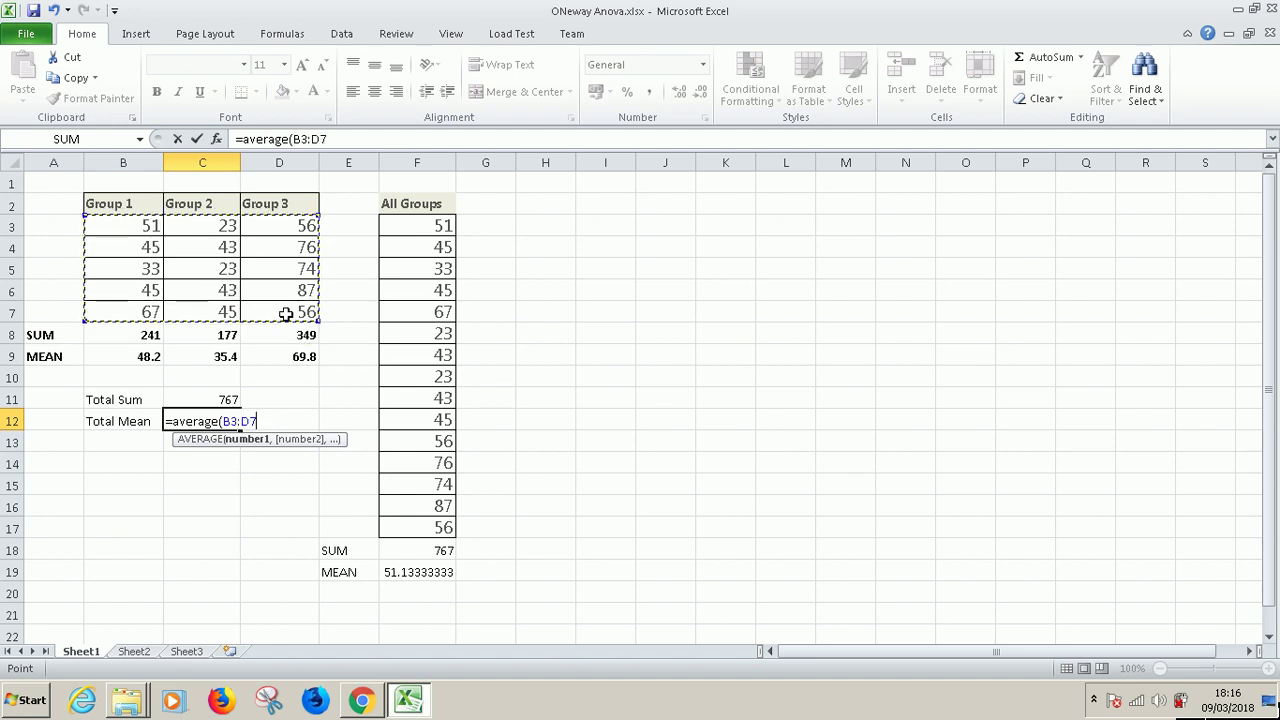
{"action": "key", "text": "Return"}
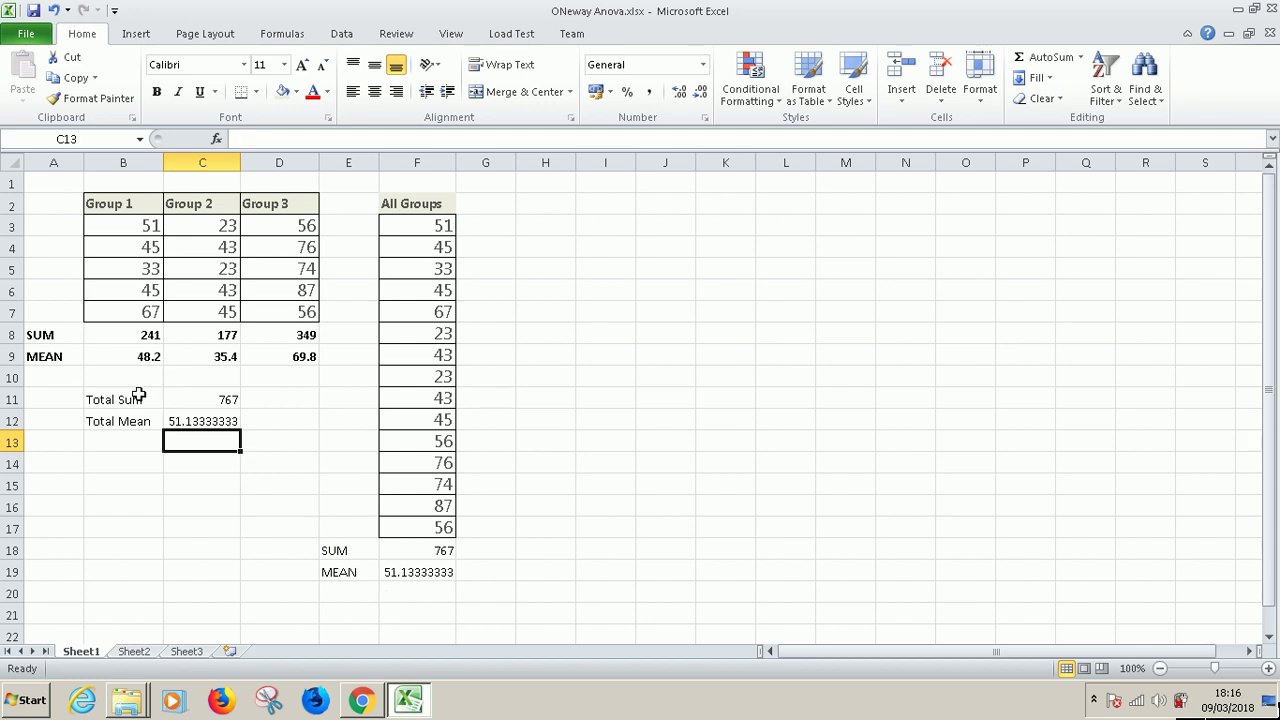
Step: Scroll the blog post to Step 3's formula SStotal = SSbetween + SSwithin
{"action": "left_click", "coordinate": [361, 700]}
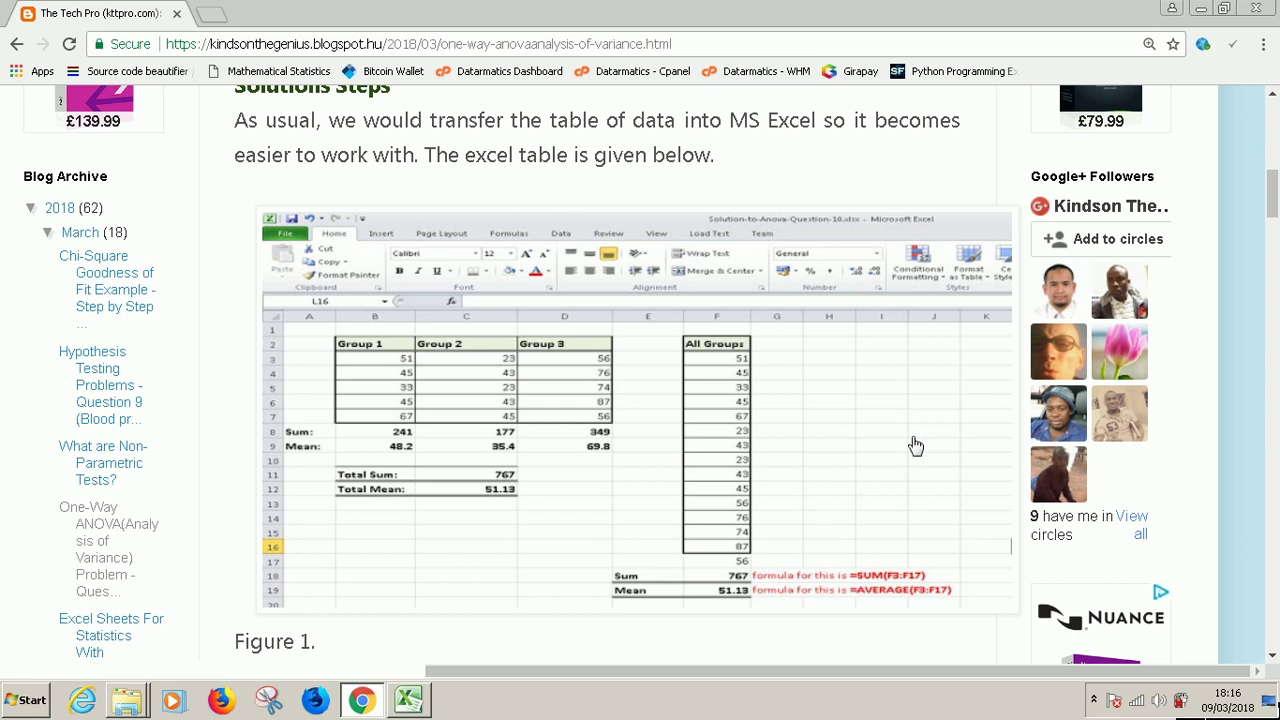
{"action": "scroll", "coordinate": [757, 475], "scroll_direction": "down", "scroll_amount": 5}
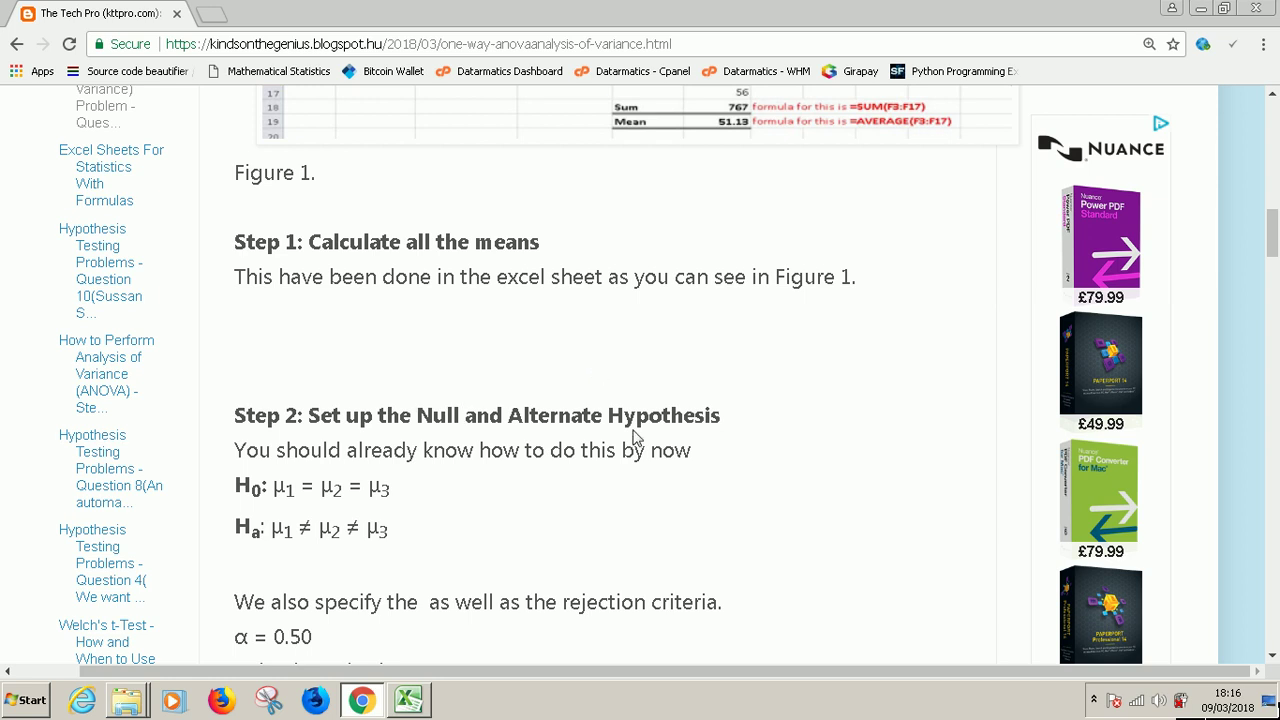
{"action": "scroll", "coordinate": [686, 421], "scroll_direction": "down", "scroll_amount": 2}
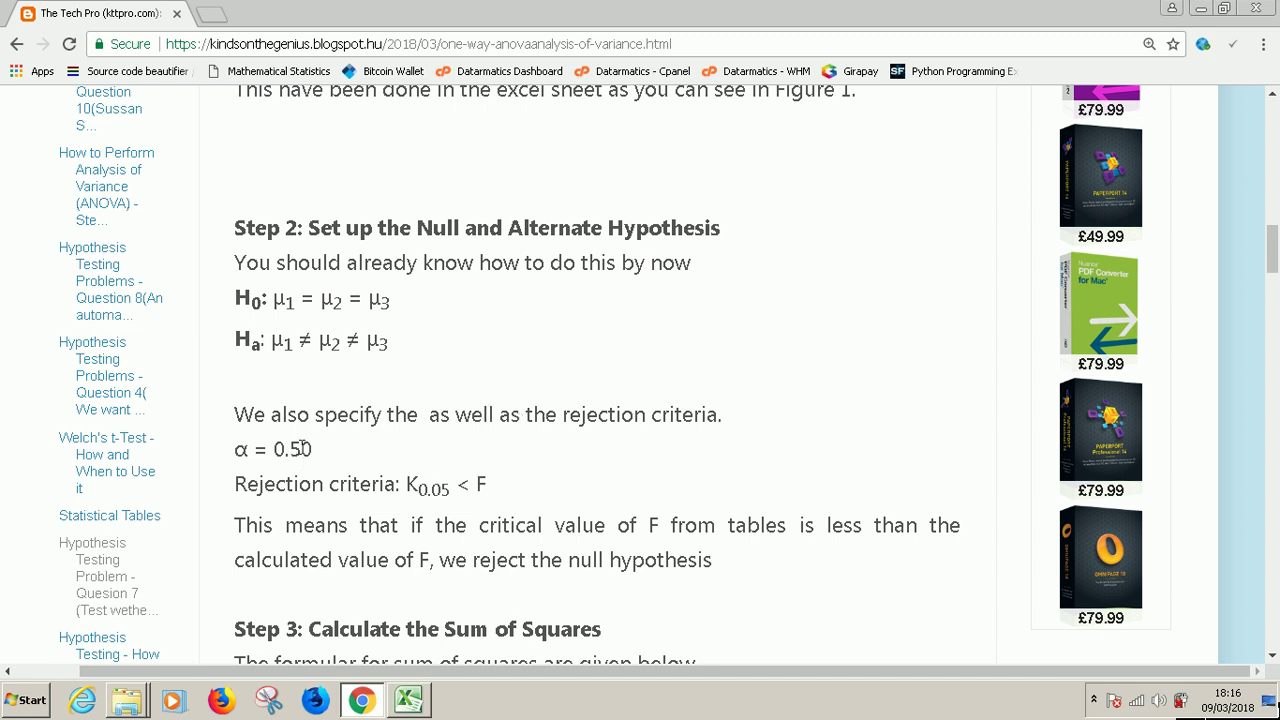
{"action": "scroll", "coordinate": [356, 451], "scroll_direction": "up", "scroll_amount": 2}
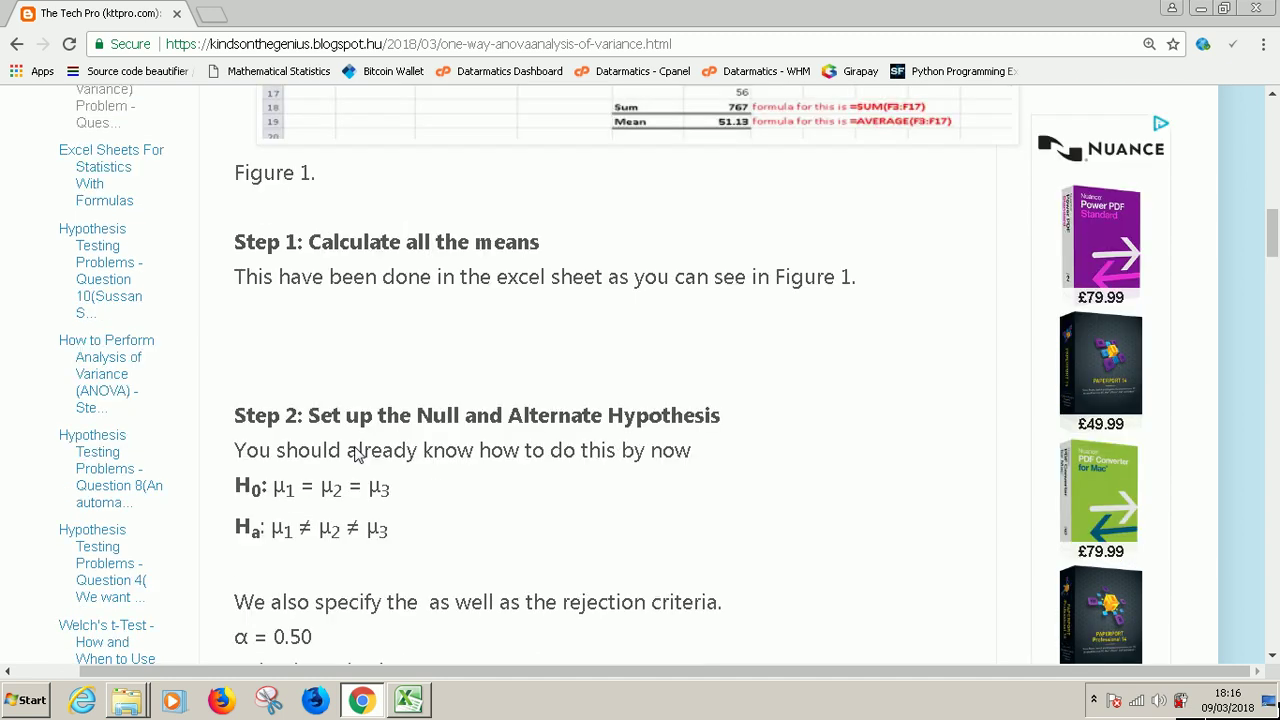
{"action": "scroll", "coordinate": [356, 451], "scroll_direction": "up", "scroll_amount": 15}
{"action": "scroll", "coordinate": [356, 455], "scroll_direction": "down", "scroll_amount": 3}
{"action": "scroll", "coordinate": [570, 360], "scroll_direction": "down", "scroll_amount": 3}
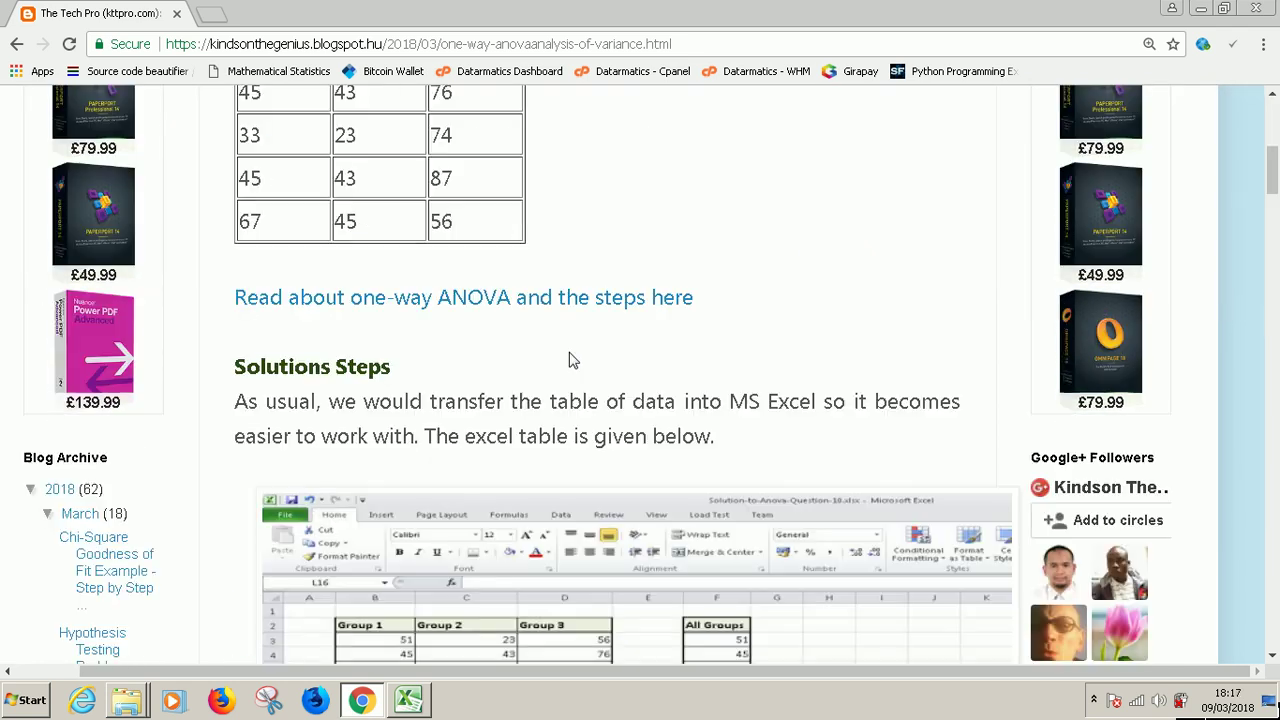
{"action": "scroll", "coordinate": [570, 360], "scroll_direction": "down", "scroll_amount": 10}
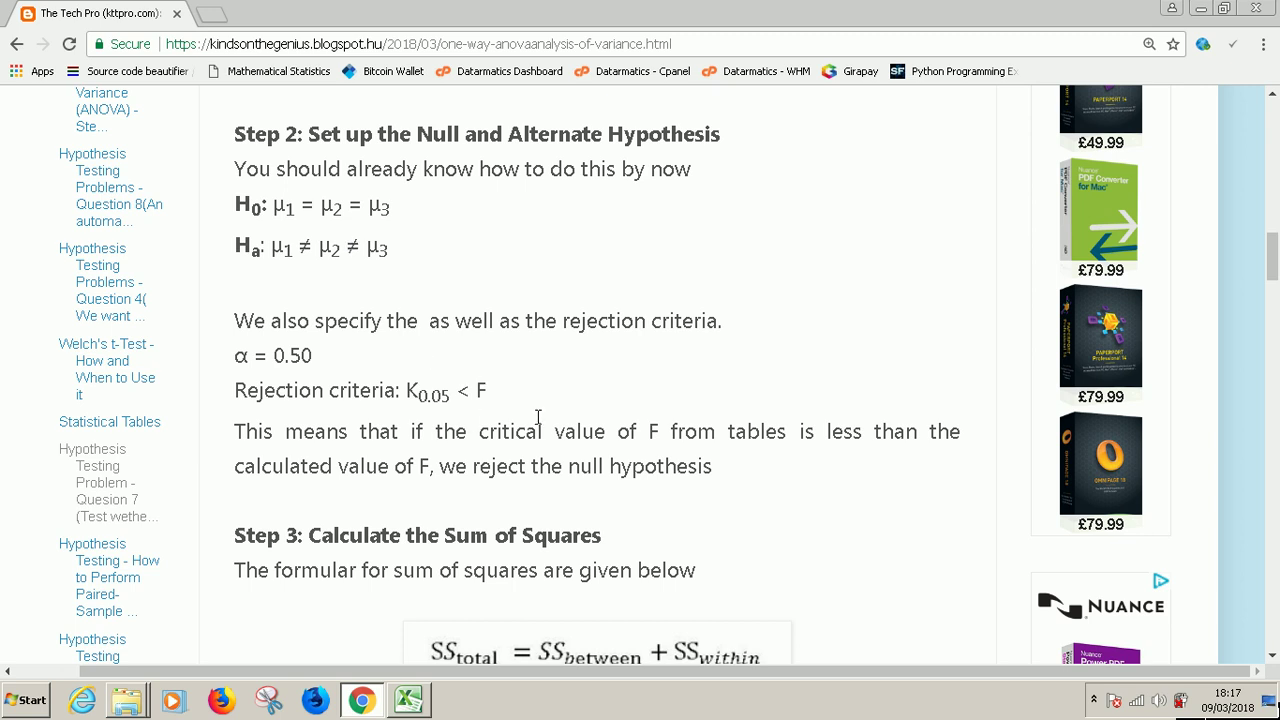
{"action": "scroll", "coordinate": [538, 416], "scroll_direction": "down", "scroll_amount": 4}
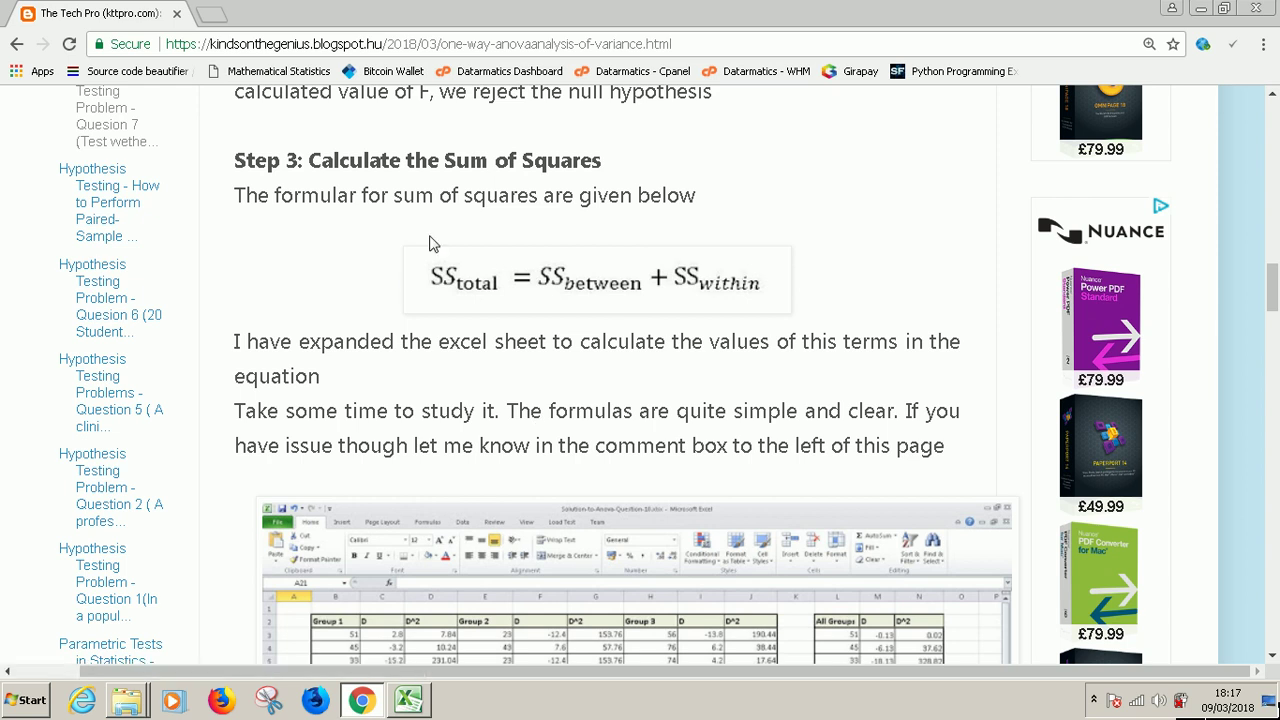